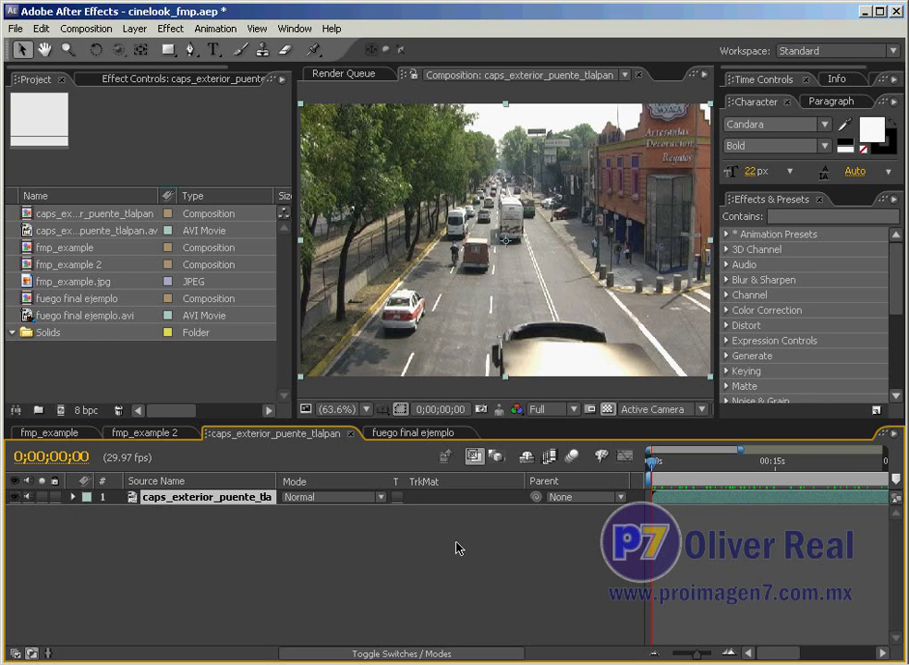
Widen the Composition viewer panel to the right so the street footage displays larger
left_click_drag(720, 321, 780, 318)
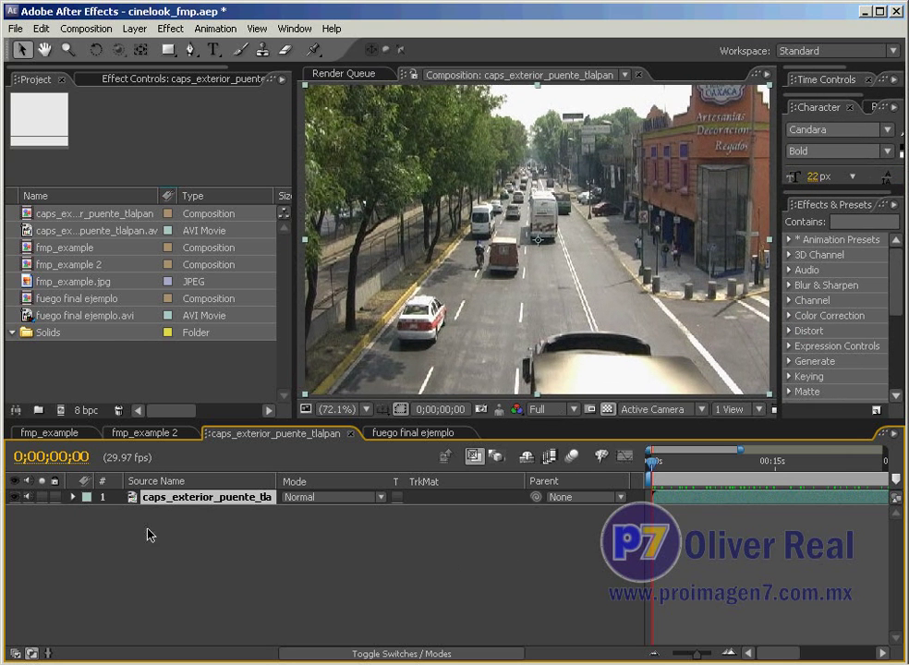
Create a 720×480 dark blue solid (#2C3B4B), Medium Gray-Royal Blue Solid 1, above the footage
right_click(338, 550)
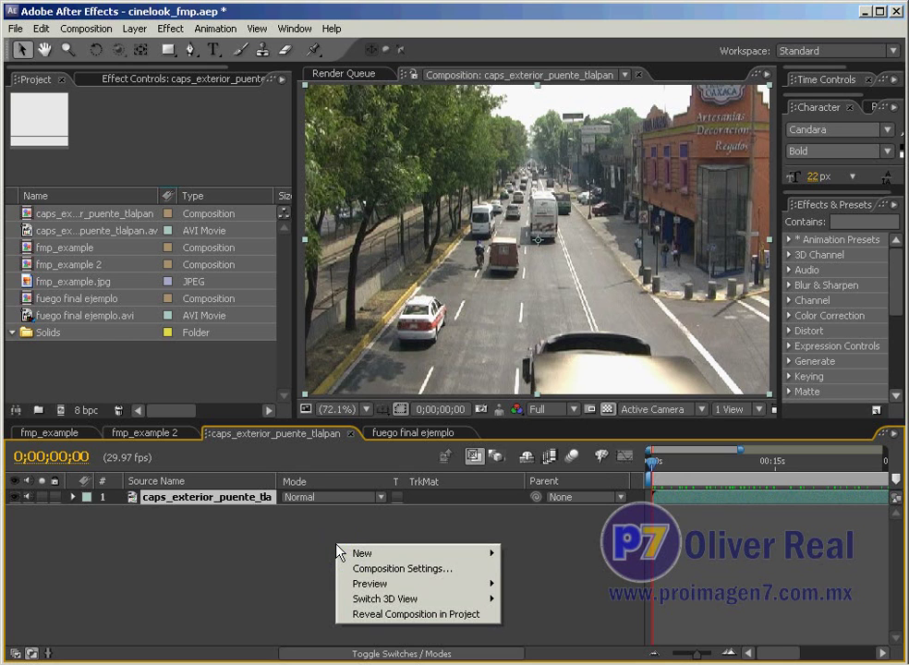
mouse_move(470, 559)
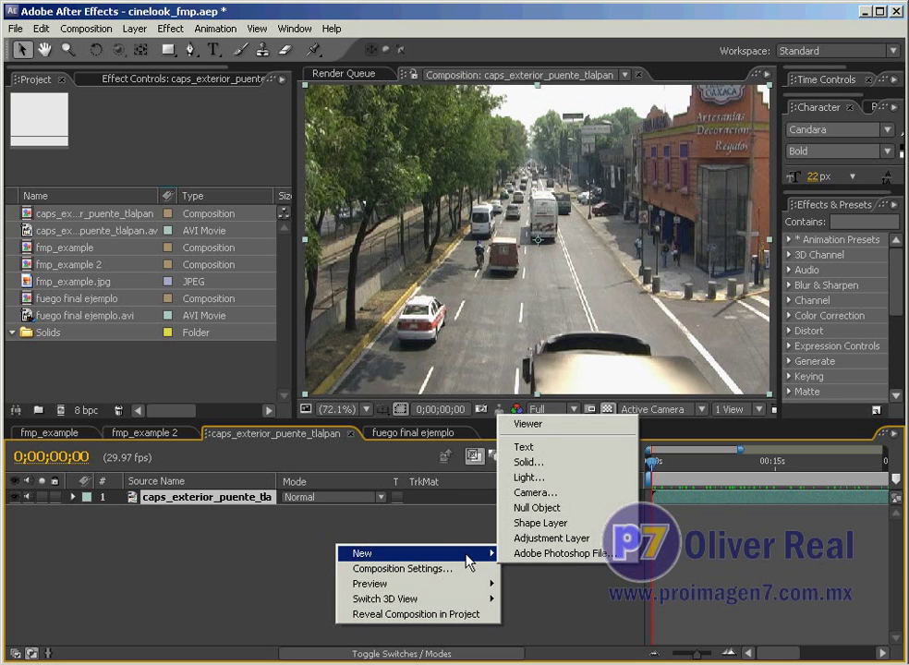
left_click(531, 463)
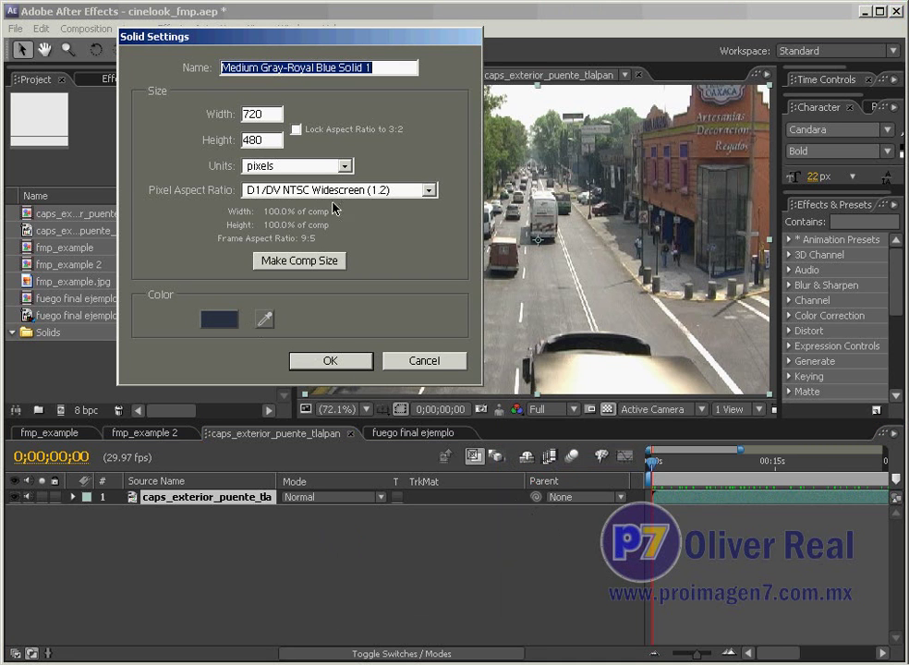
left_click_drag(356, 41, 257, 122)
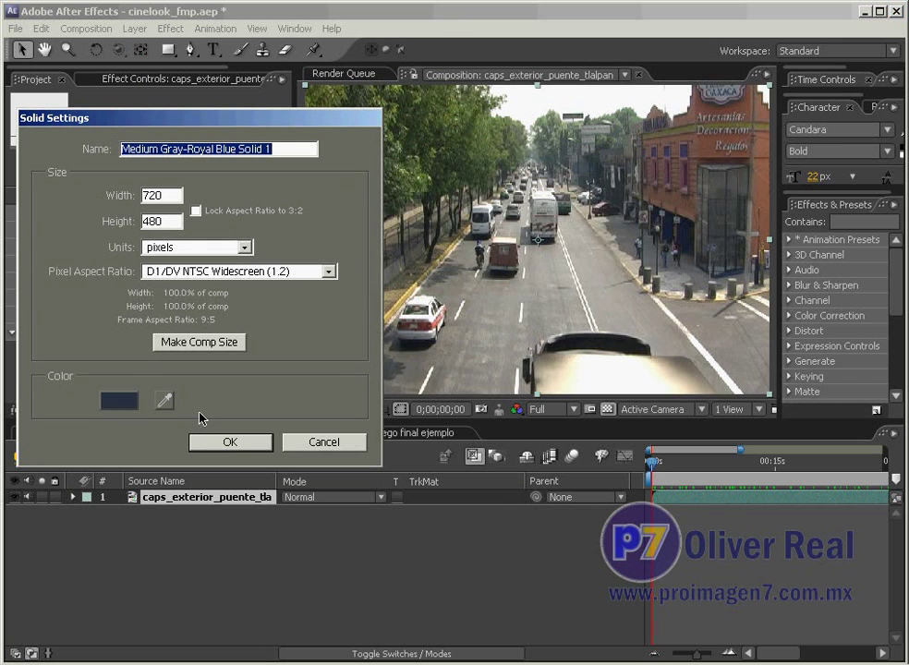
left_click(119, 402)
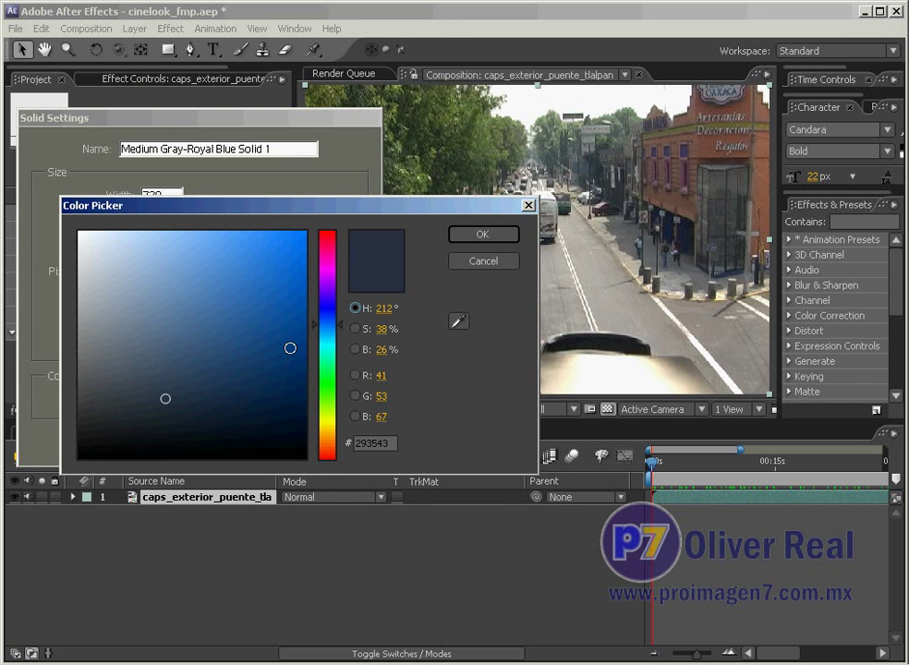
left_click_drag(341, 325, 344, 334)
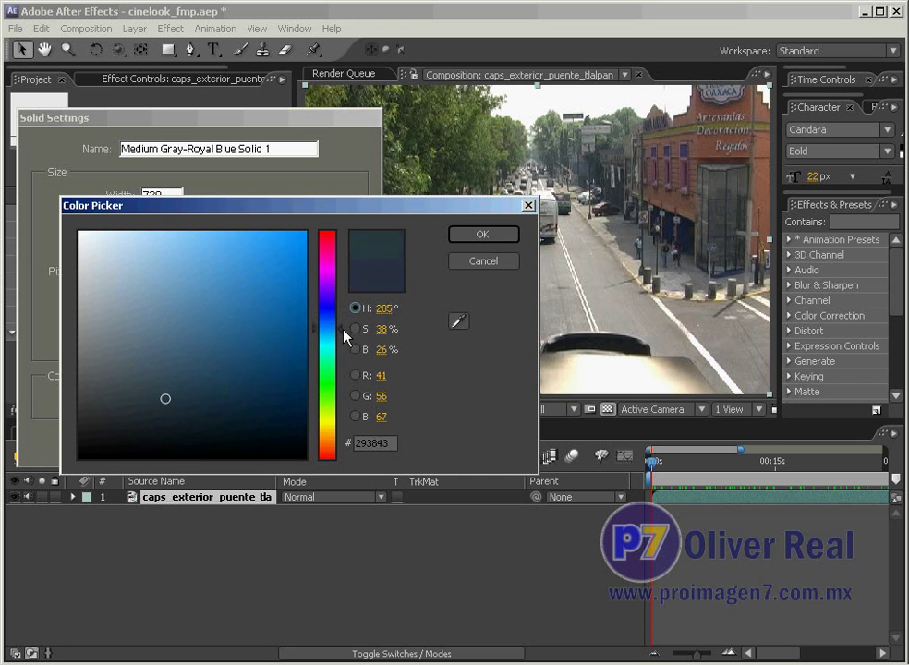
mouse_move(168, 399)
left_mouse_down()
mouse_move(176, 385)
mouse_move(172, 392)
left_mouse_up()
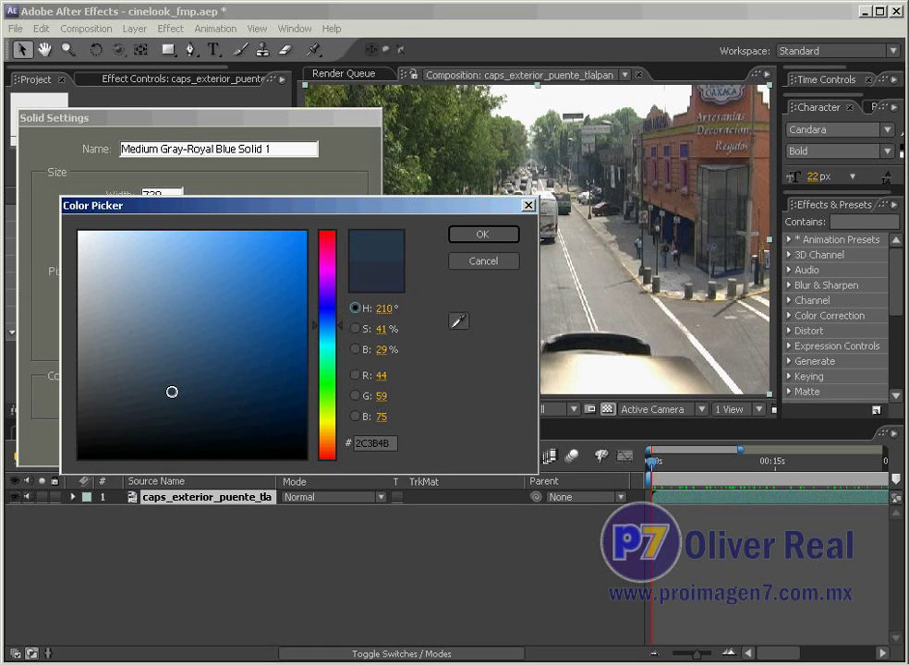
left_click(492, 235)
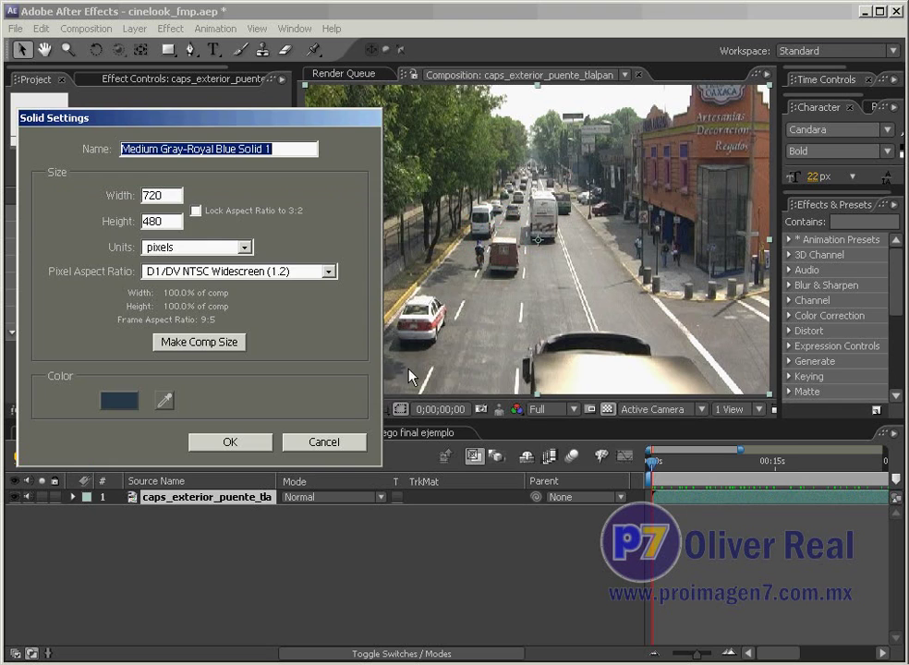
left_click(230, 442)
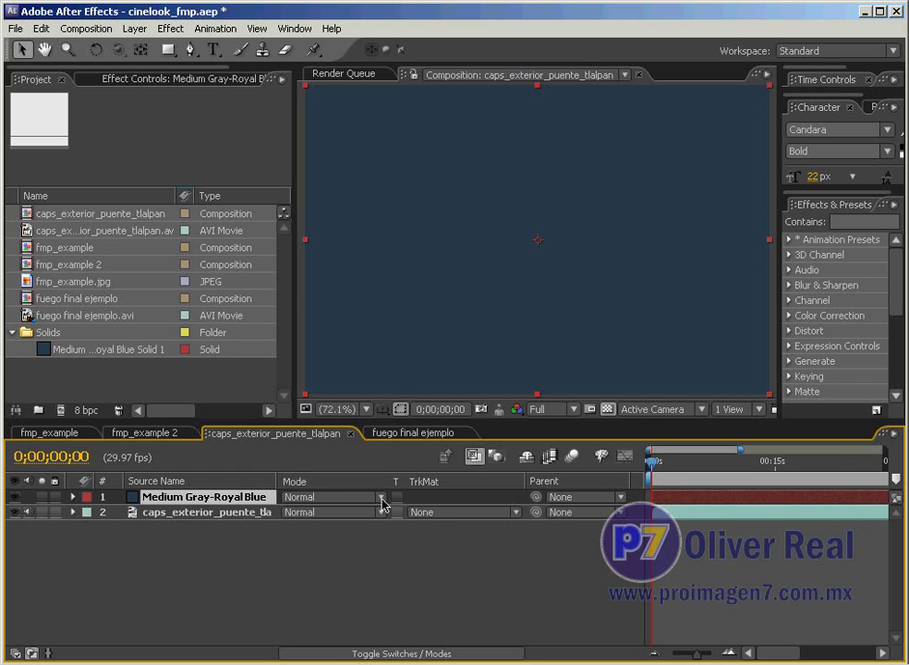
Set the Royal Blue solid's blend mode to Overlay
left_click(382, 498)
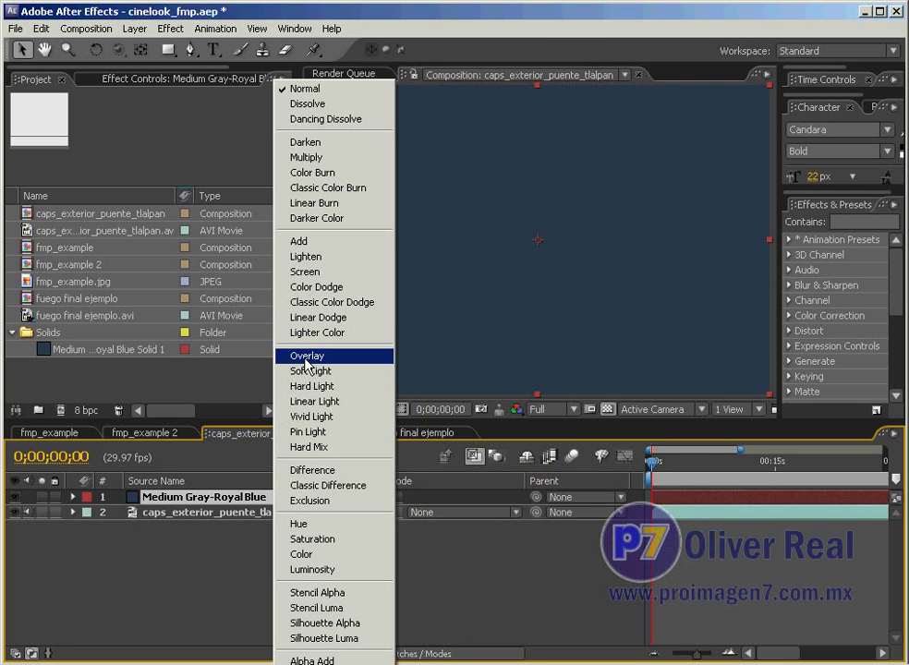
left_click(305, 361)
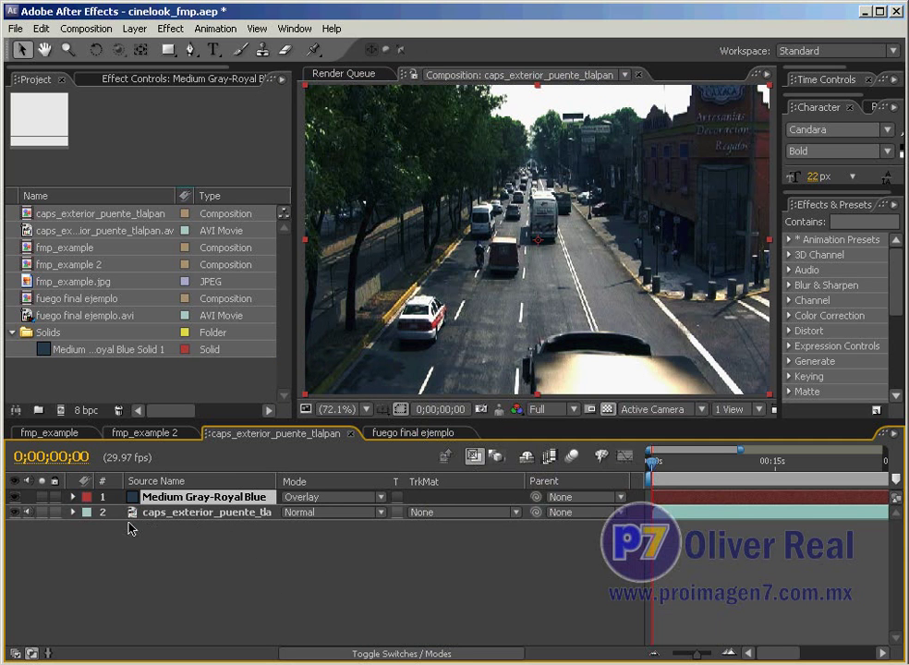
left_click(14, 498)
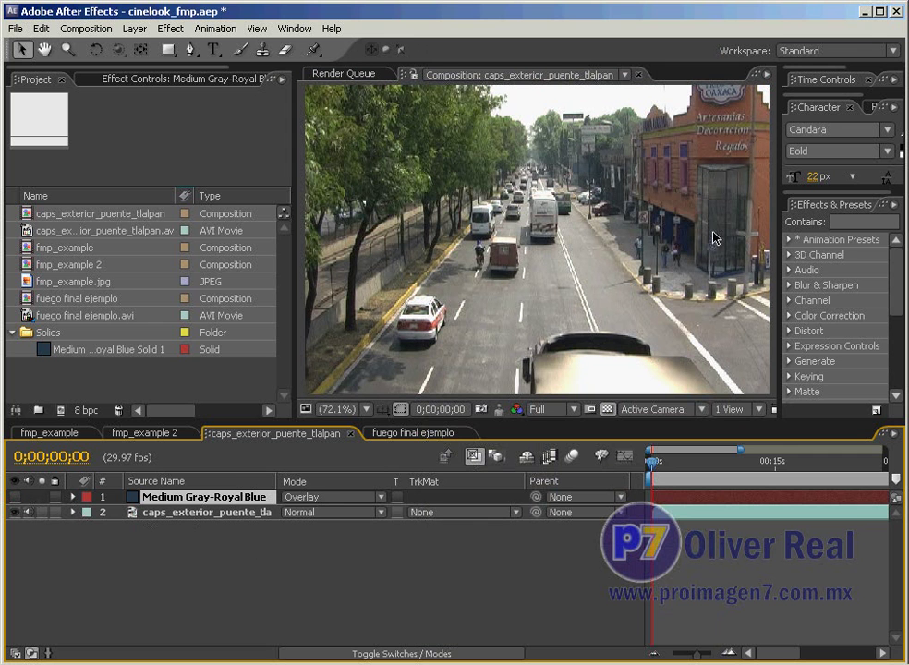
left_click_drag(700, 658, 621, 641)
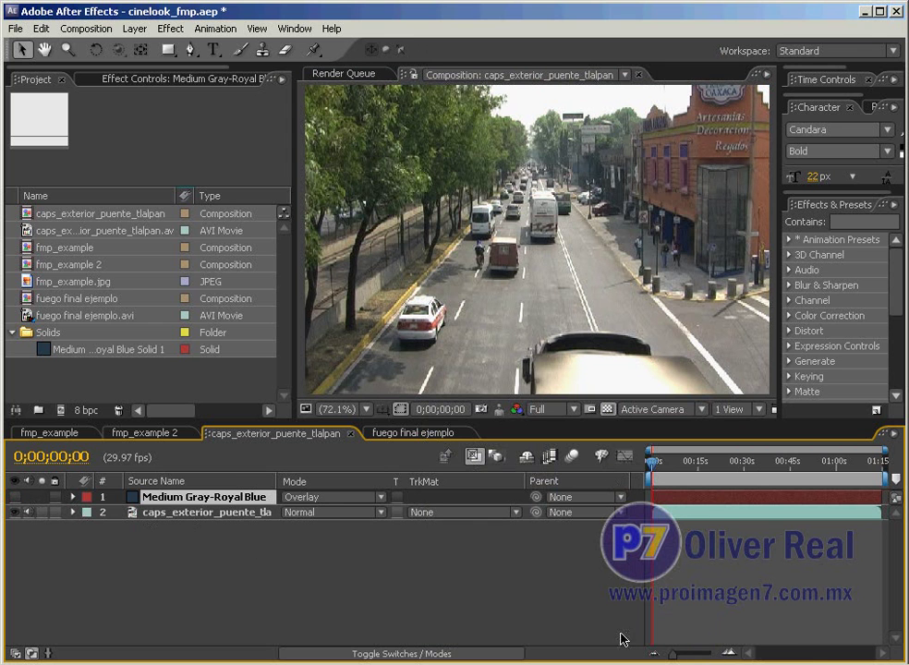
mouse_move(651, 460)
left_mouse_down()
mouse_move(704, 472)
mouse_move(609, 487)
left_mouse_up()
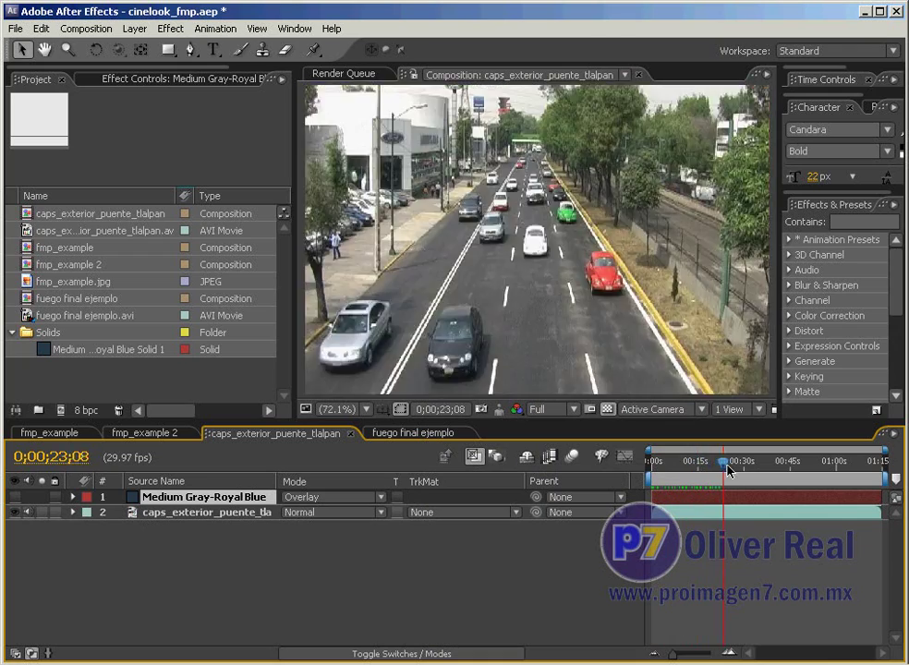
left_click(14, 497)
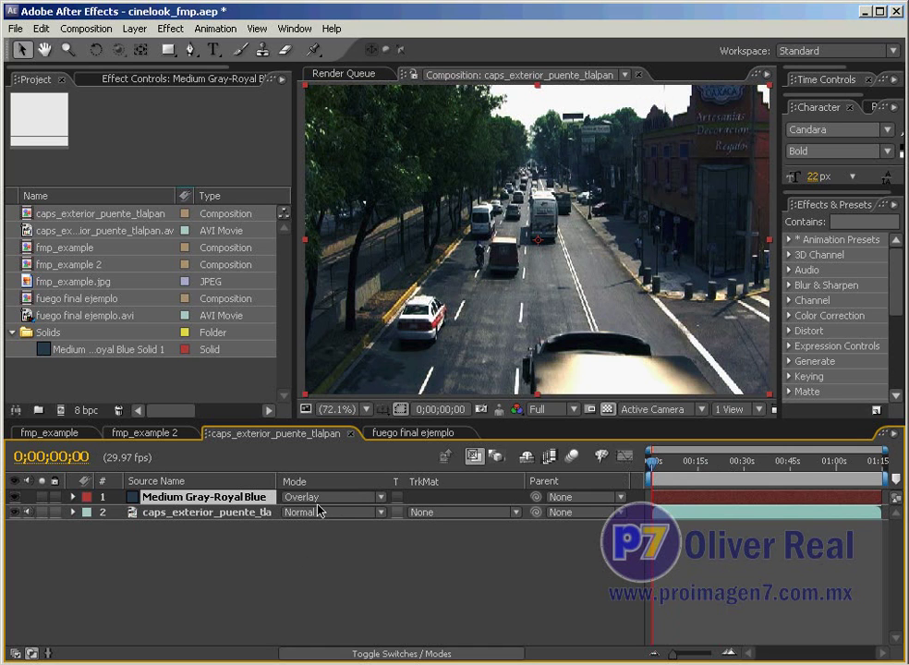
left_click_drag(654, 461, 766, 473)
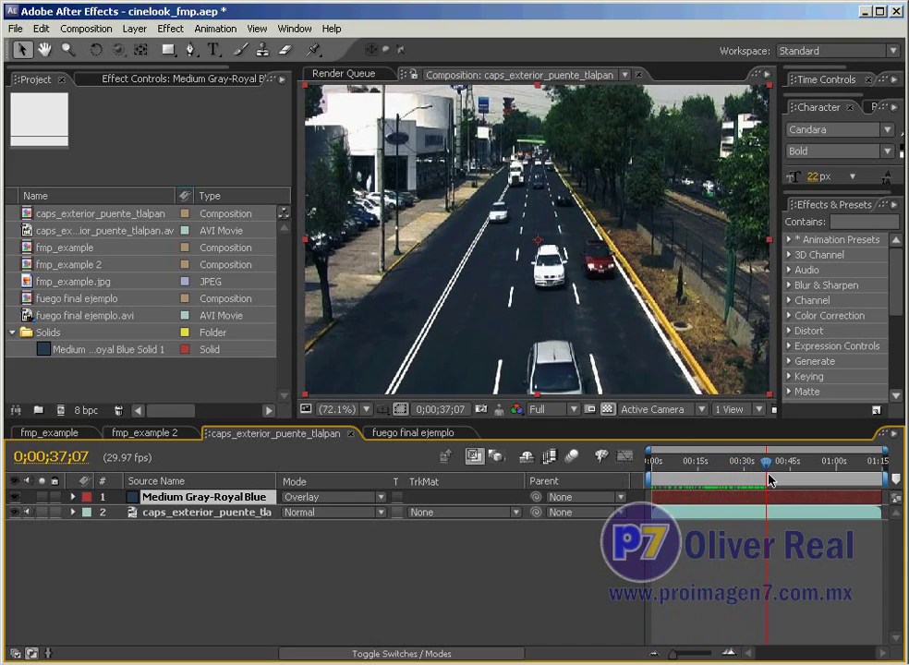
left_click(15, 497)
left_click(15, 497)
left_click(15, 497)
left_click(15, 497)
left_click_drag(766, 469, 877, 467)
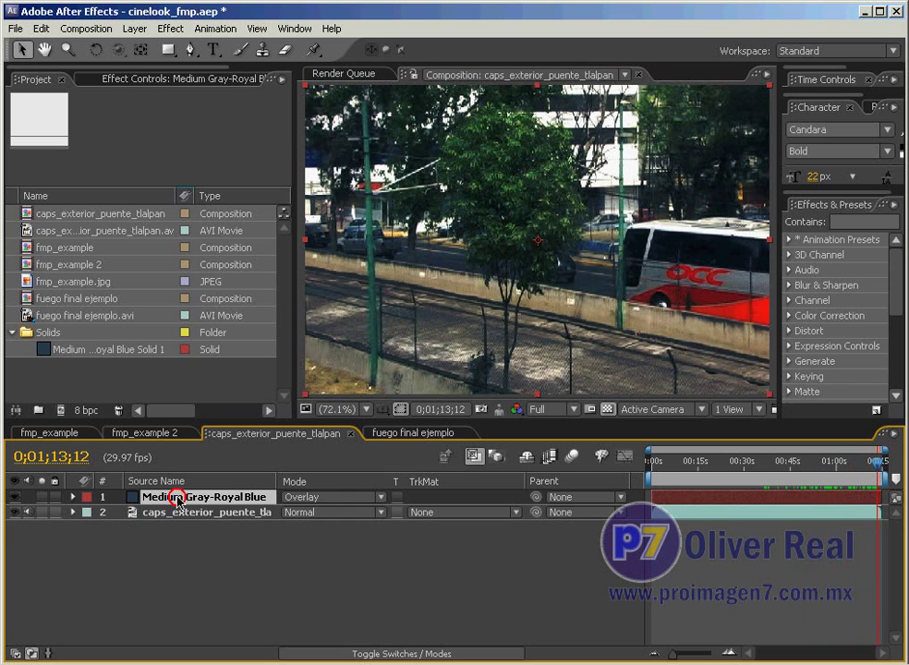
Lower the Overlay blue solid's opacity to 77%
key("t")
mouse_move(294, 513)
left_mouse_down()
mouse_move(239, 517)
mouse_move(297, 517)
left_mouse_up()
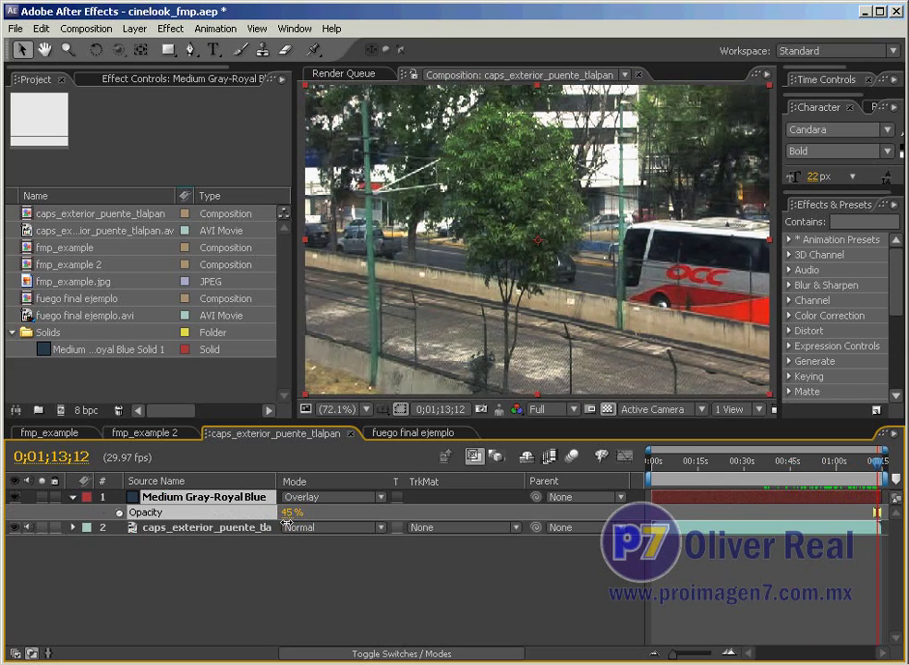
left_click_drag(351, 528, 340, 527)
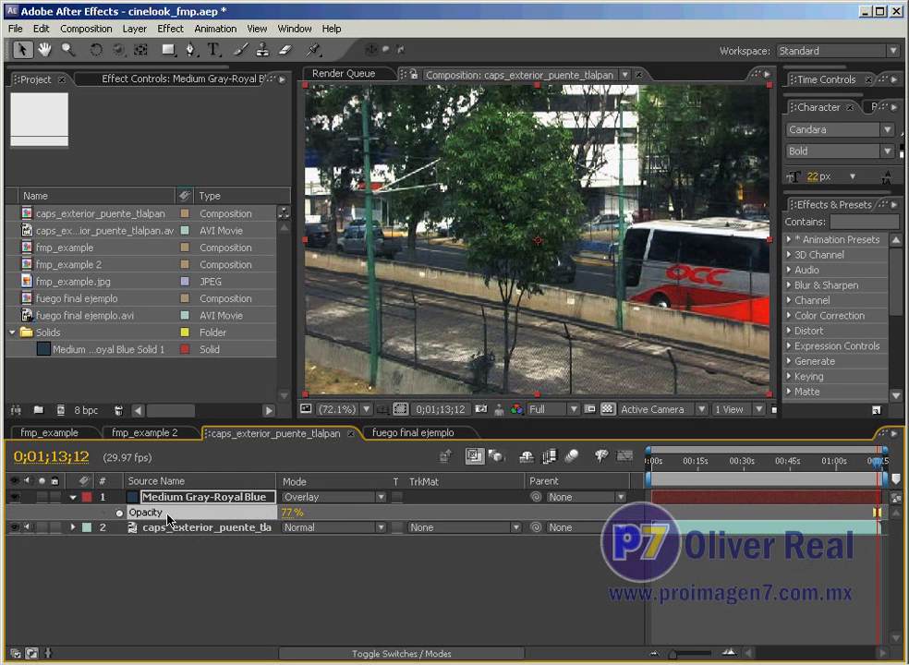
Duplicate the blue solid, hide the lower copy, and set the top copy to Color mode at 95% opacity
key("ctrl+d")
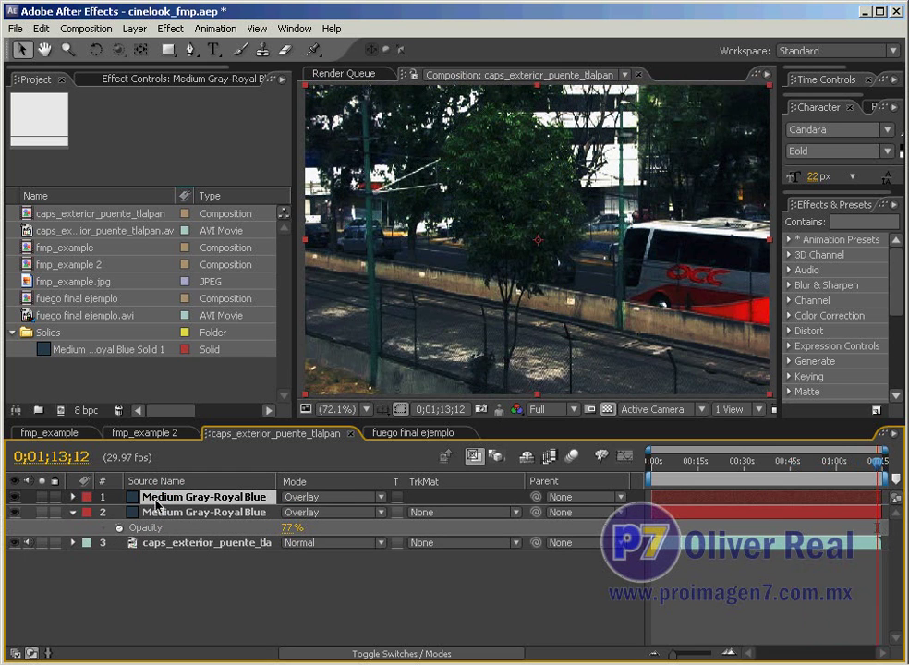
left_click(14, 513)
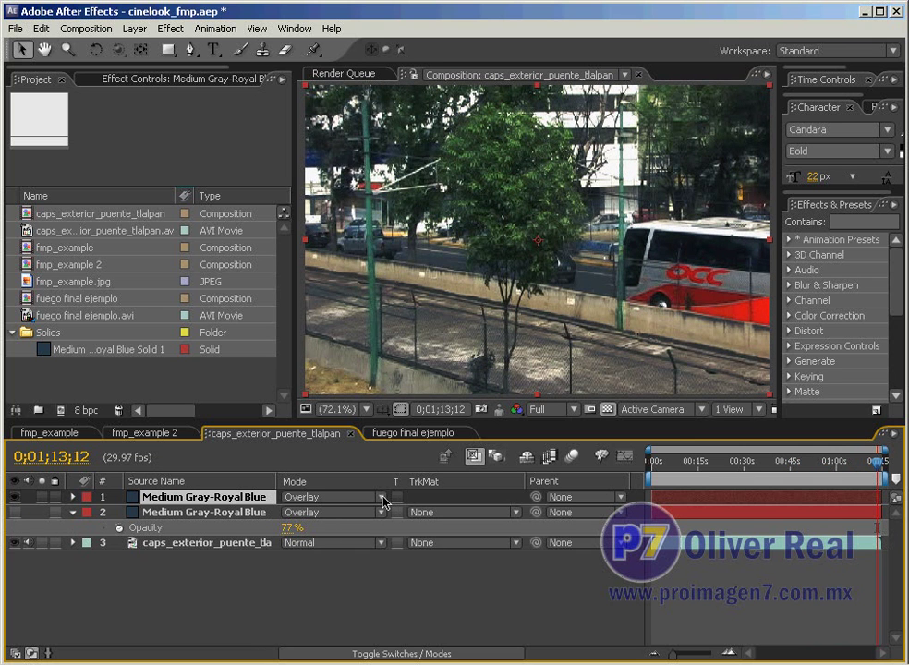
left_click(384, 500)
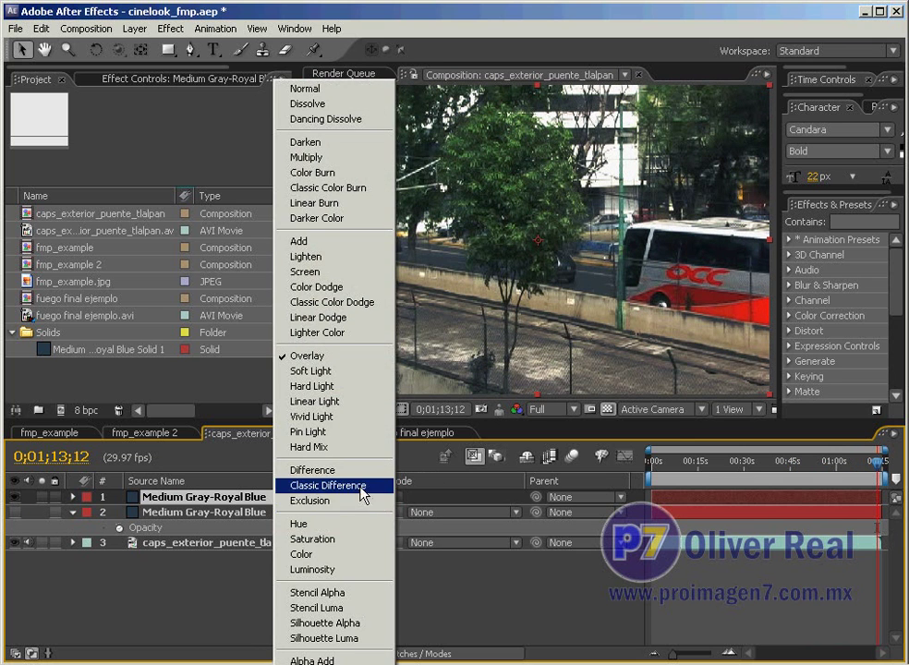
left_click(360, 555)
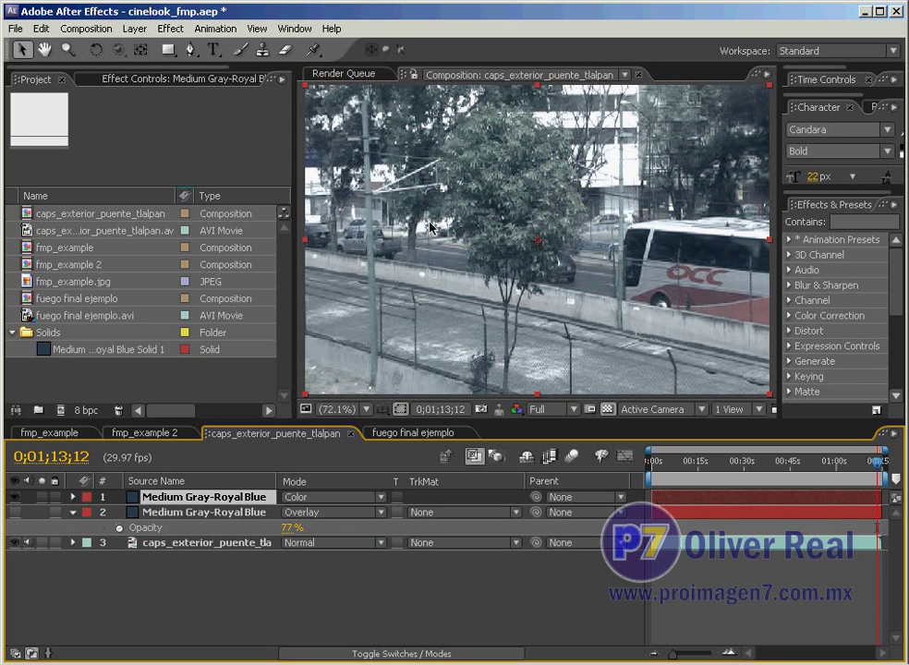
left_click(205, 497)
key("t")
mouse_move(289, 512)
left_mouse_down()
mouse_move(204, 512)
mouse_move(372, 524)
left_mouse_up()
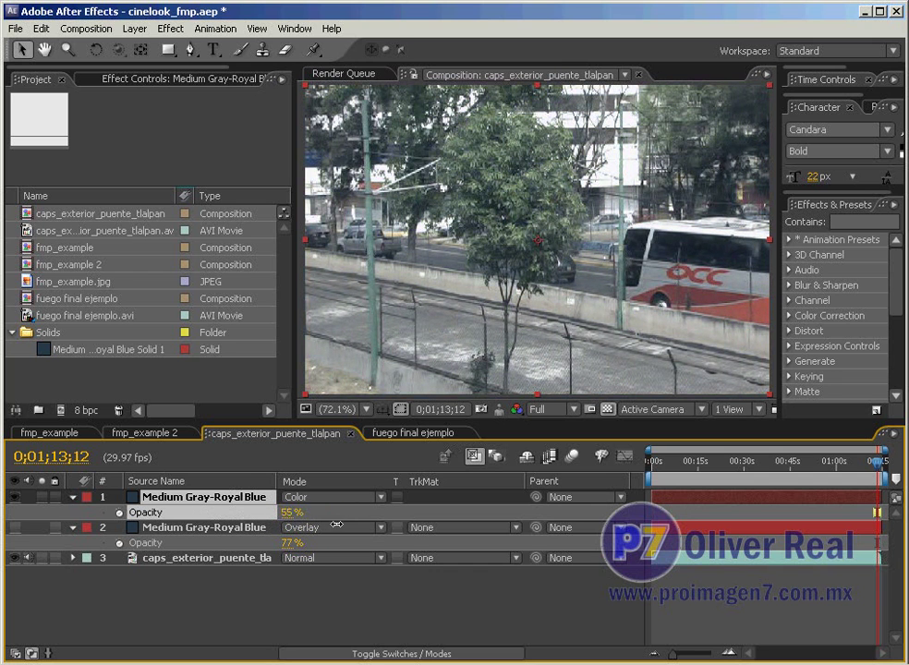
key("Return")
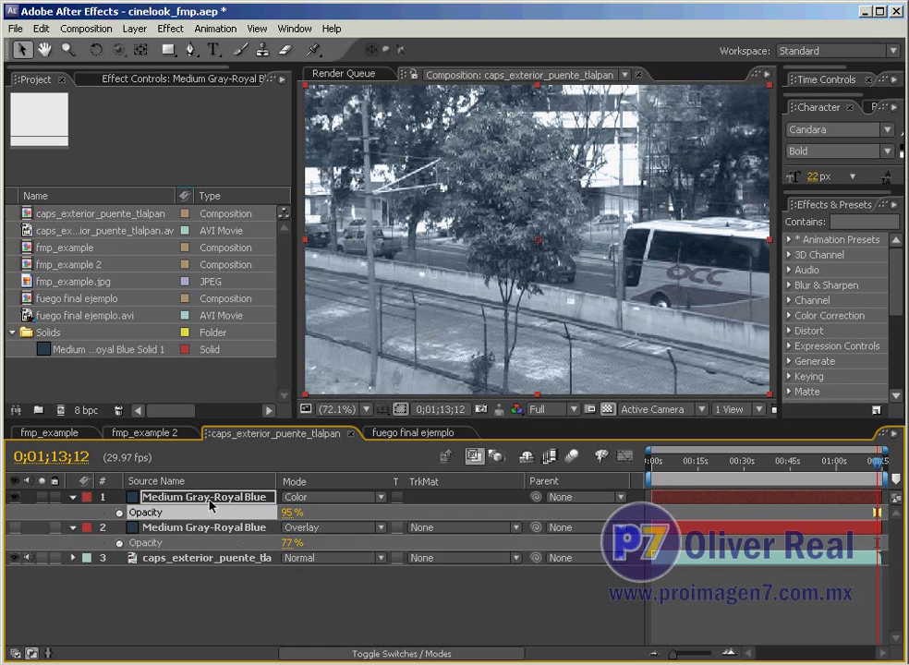
Create a bright green solid, Green Solid 1, above the footage
right_click(301, 598)
mouse_move(412, 611)
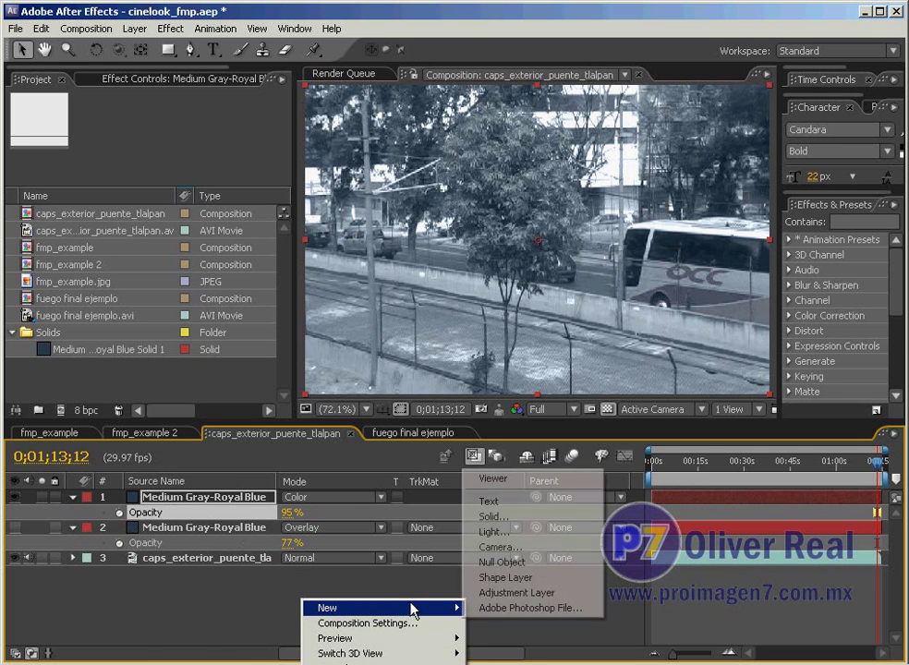
left_click(534, 526)
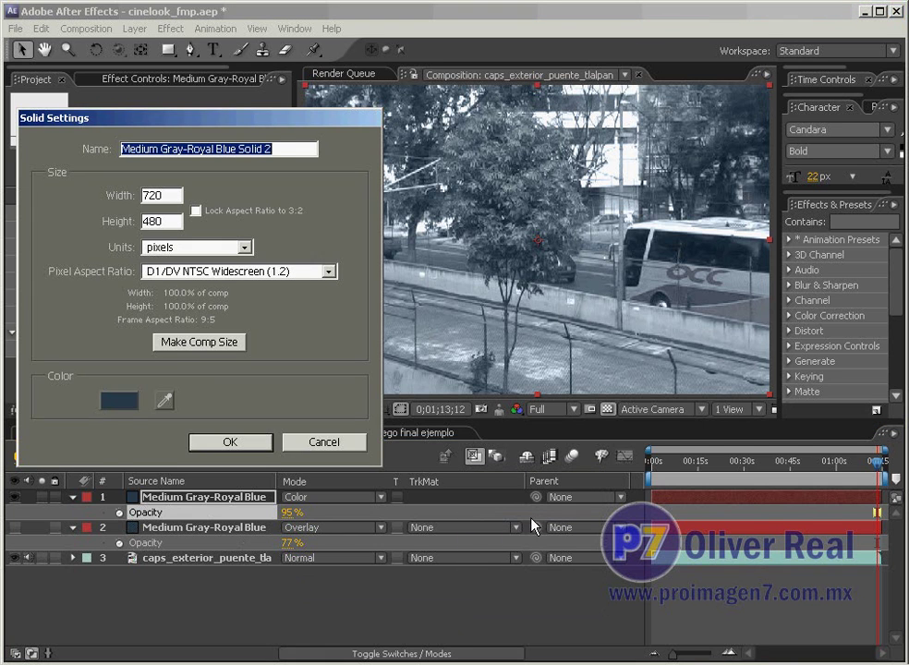
left_click(112, 403)
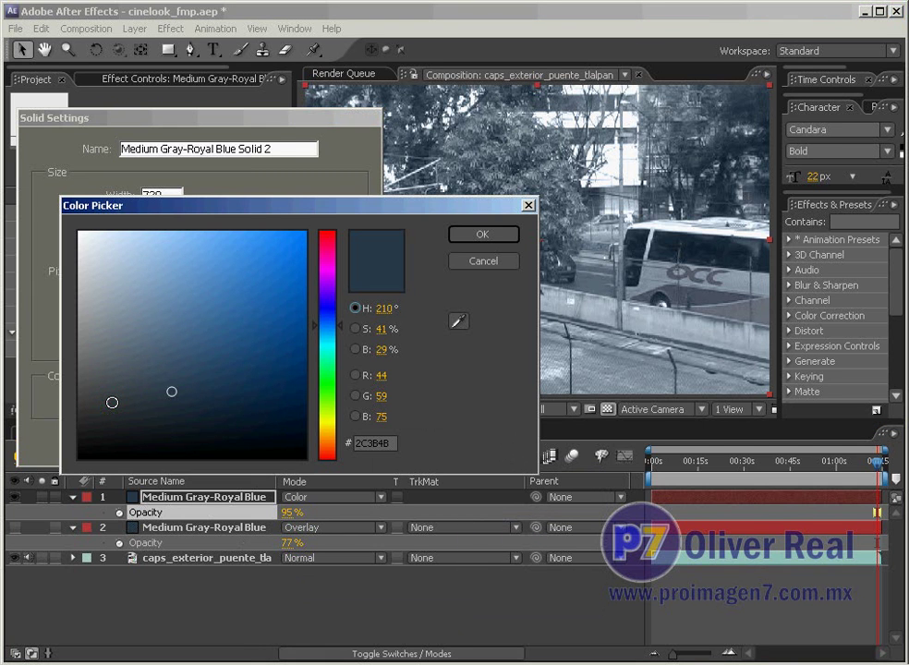
left_click(330, 390)
left_click_drag(183, 349, 276, 285)
left_click(471, 235)
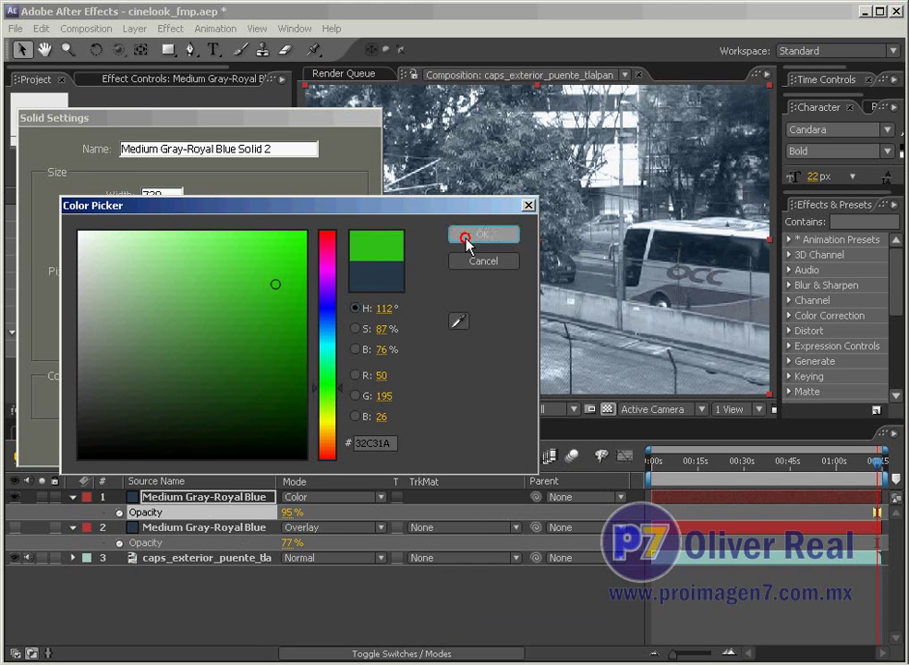
left_click(214, 440)
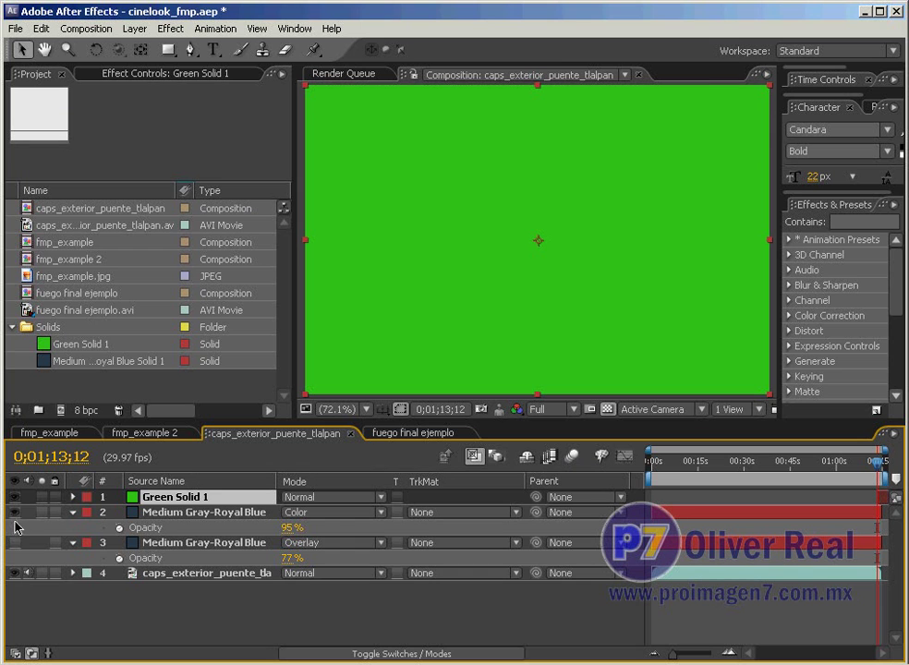
Hide layer 2, set Green Solid 1 to Color mode, try lower opacities, then delete it
left_click(15, 513)
left_click(379, 496)
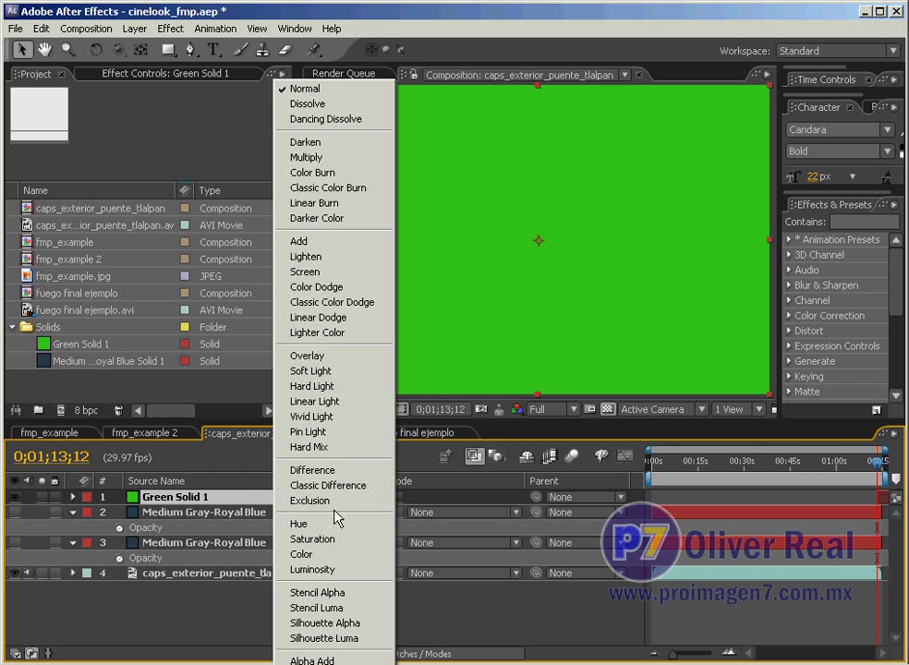
left_click(319, 555)
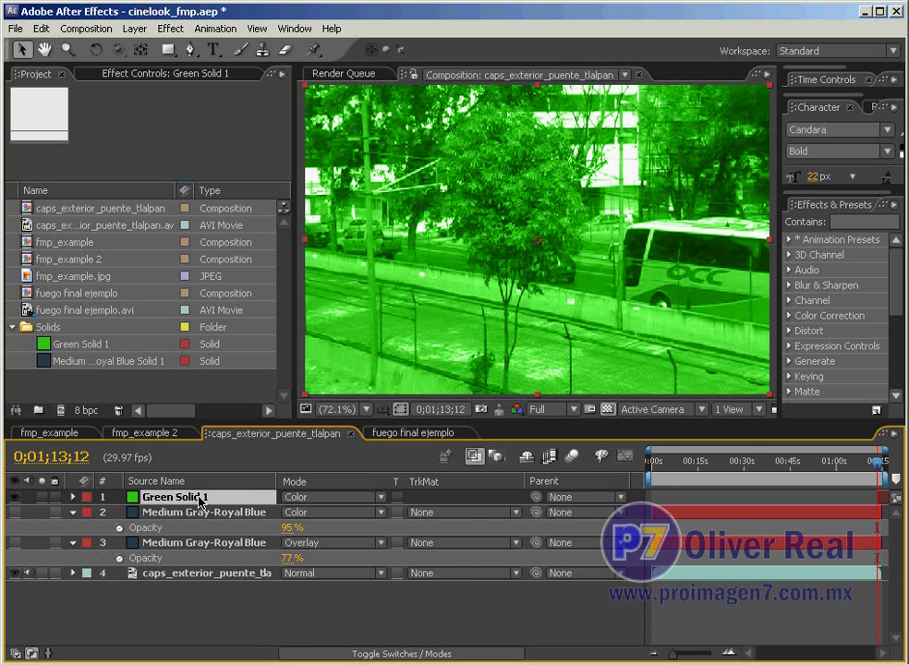
key("t")
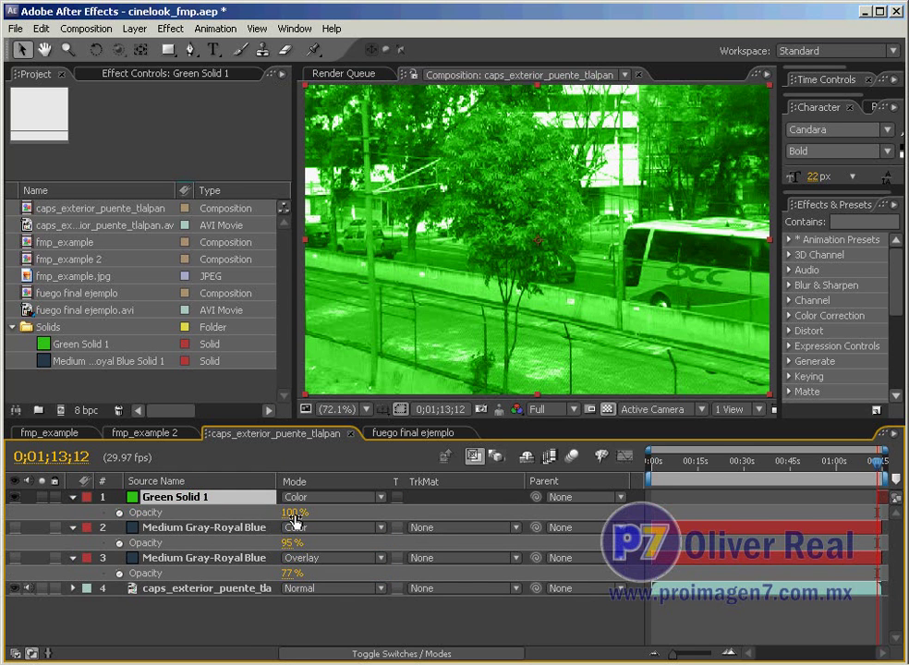
left_click_drag(293, 512, 207, 511)
left_click_drag(267, 507, 269, 506)
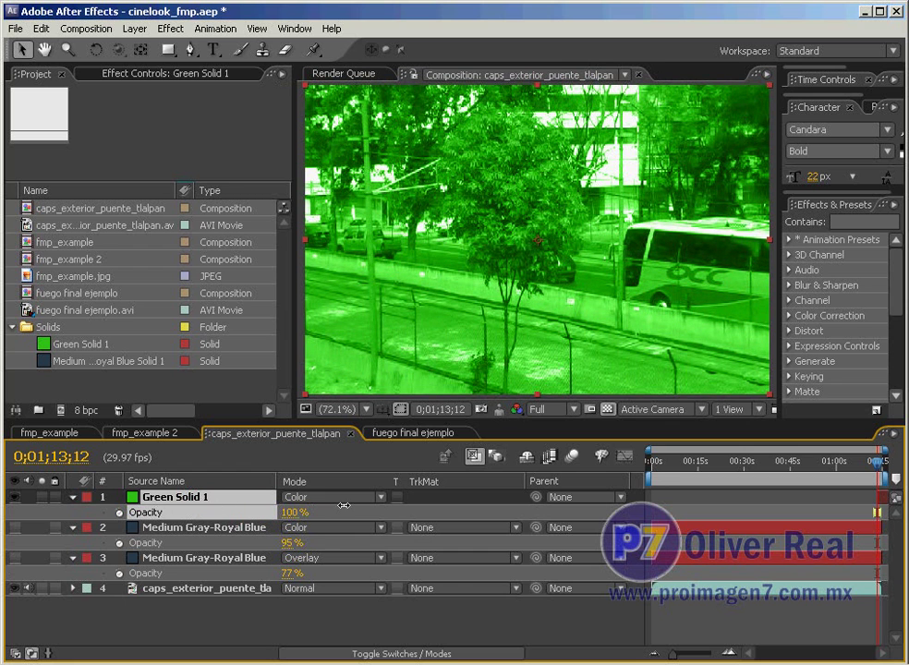
mouse_move(343, 505)
left_mouse_down()
mouse_move(276, 519)
mouse_move(230, 514)
left_mouse_up()
left_click(183, 499)
key("Delete")
Delete the leftover green solid and move to a different frame of the footage
left_click(175, 529)
key("Delete")
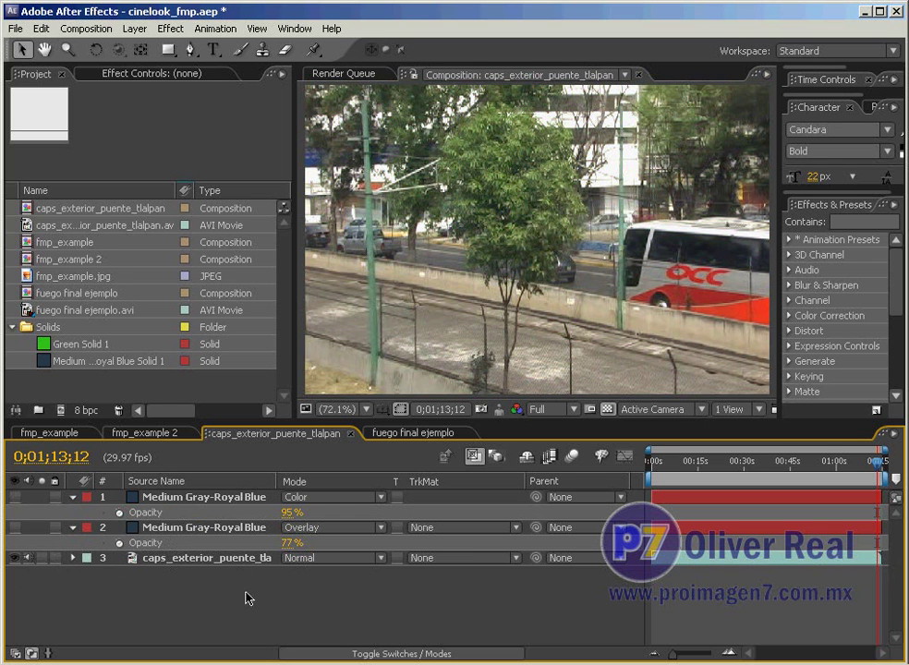
left_click_drag(704, 461, 684, 469)
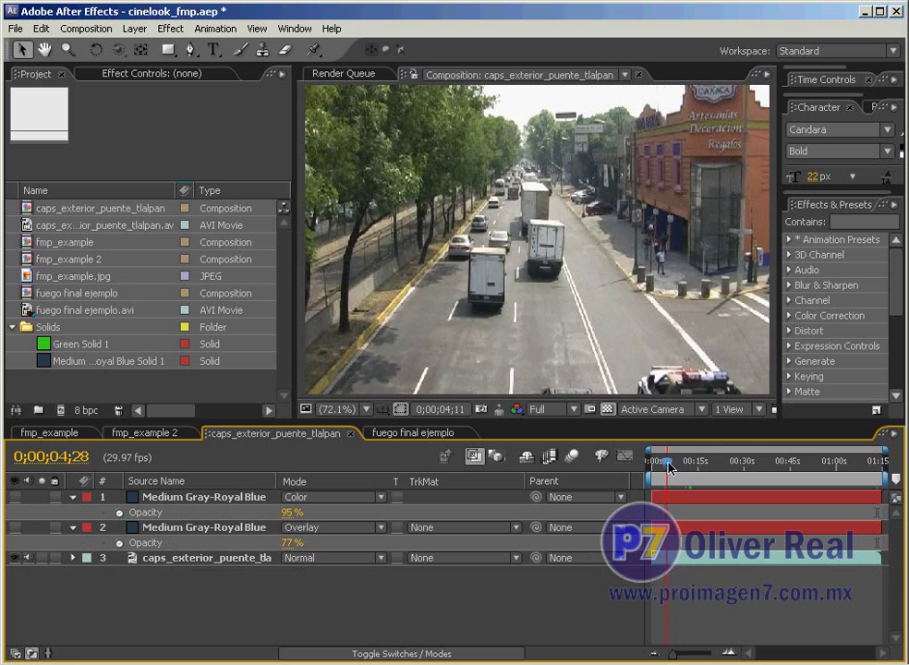
Create a dark brownish-red solid (#582A1C), Medium Gray-Red Solid 1, at the top of the comp
right_click(370, 586)
mouse_move(513, 590)
left_click(594, 509)
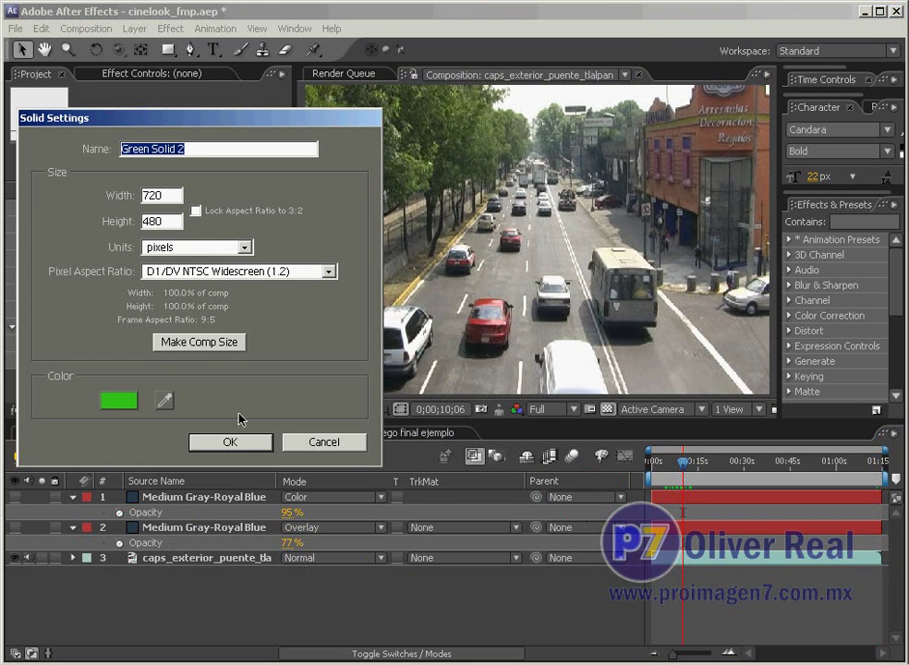
left_click(120, 400)
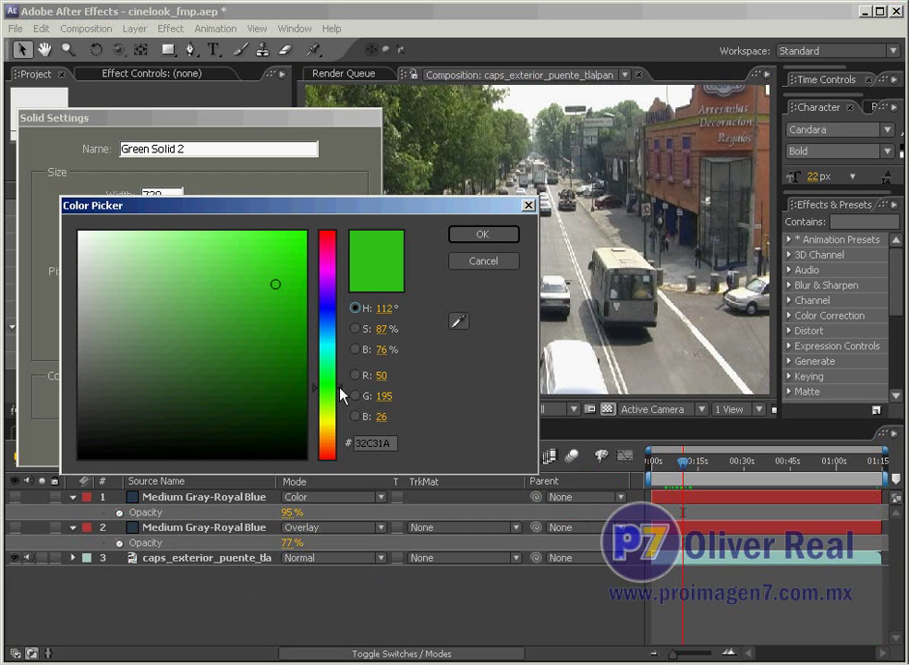
left_click_drag(342, 396, 342, 237)
mouse_move(273, 291)
left_mouse_down()
mouse_move(226, 368)
mouse_move(244, 380)
mouse_move(233, 380)
left_mouse_up()
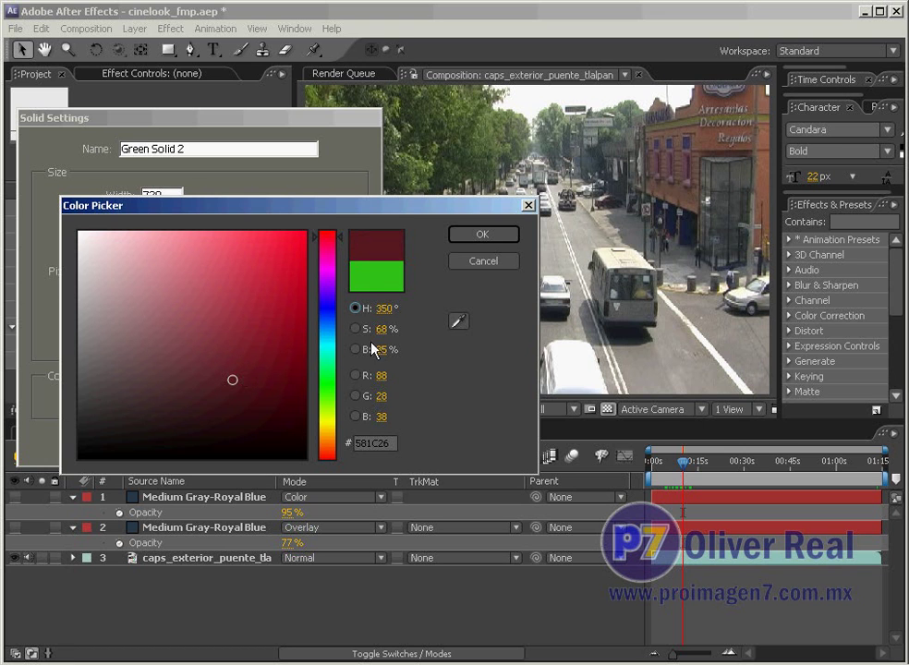
left_click_drag(341, 238, 343, 450)
left_click_drag(232, 380, 240, 379)
left_click(481, 234)
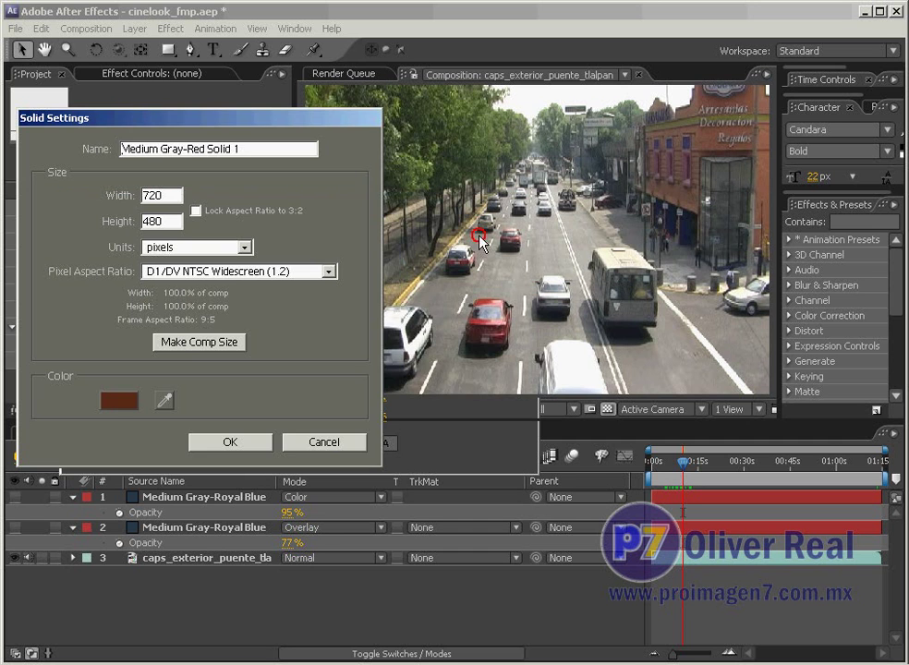
left_click(218, 441)
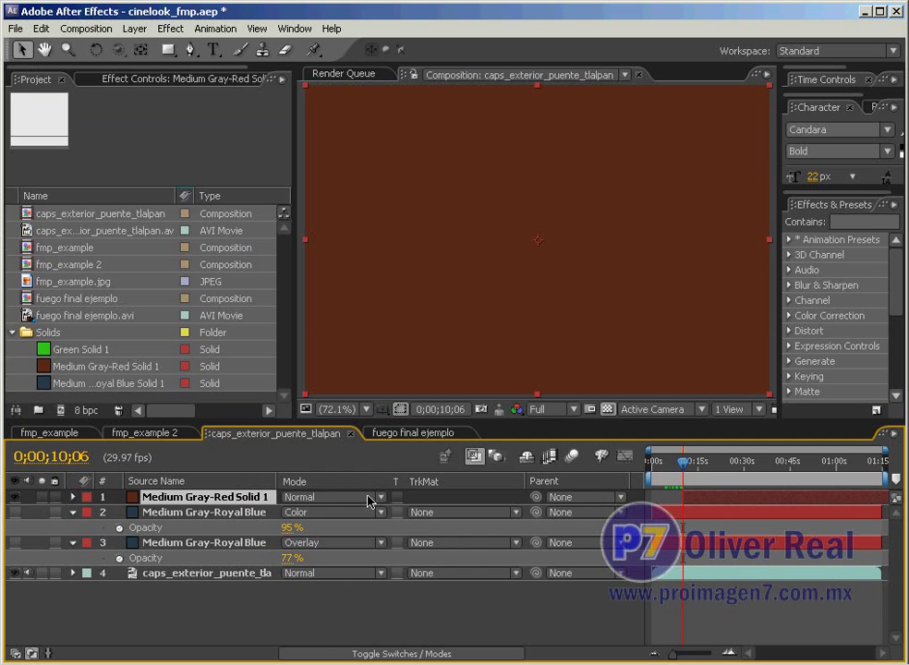
left_click(379, 499)
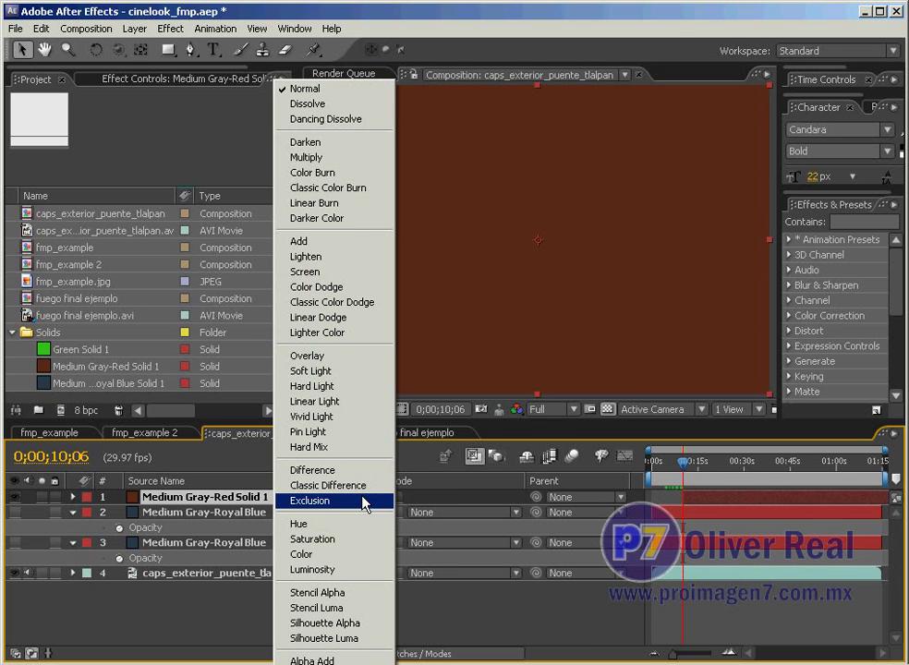
Blend Medium Gray-Red Solid 1 in Color mode and lower its opacity to 23%
left_click(330, 554)
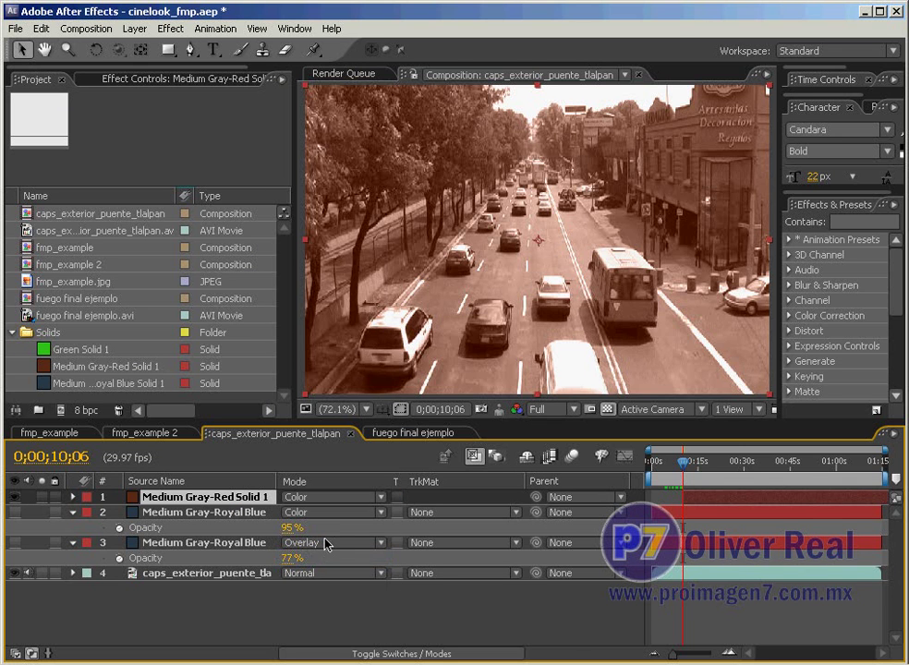
key("t")
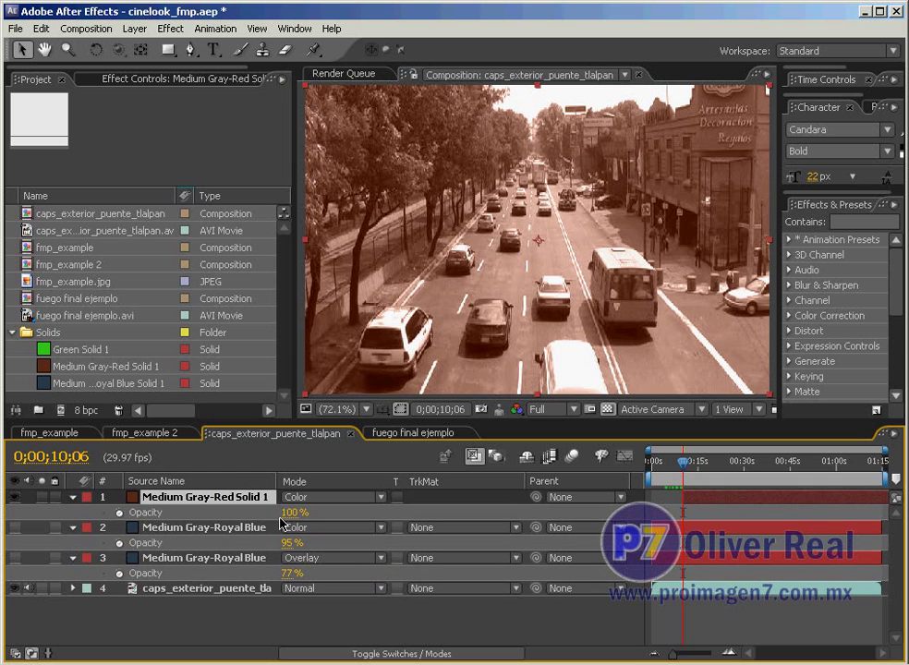
mouse_move(287, 516)
left_mouse_down()
mouse_move(189, 519)
mouse_move(201, 520)
left_mouse_up()
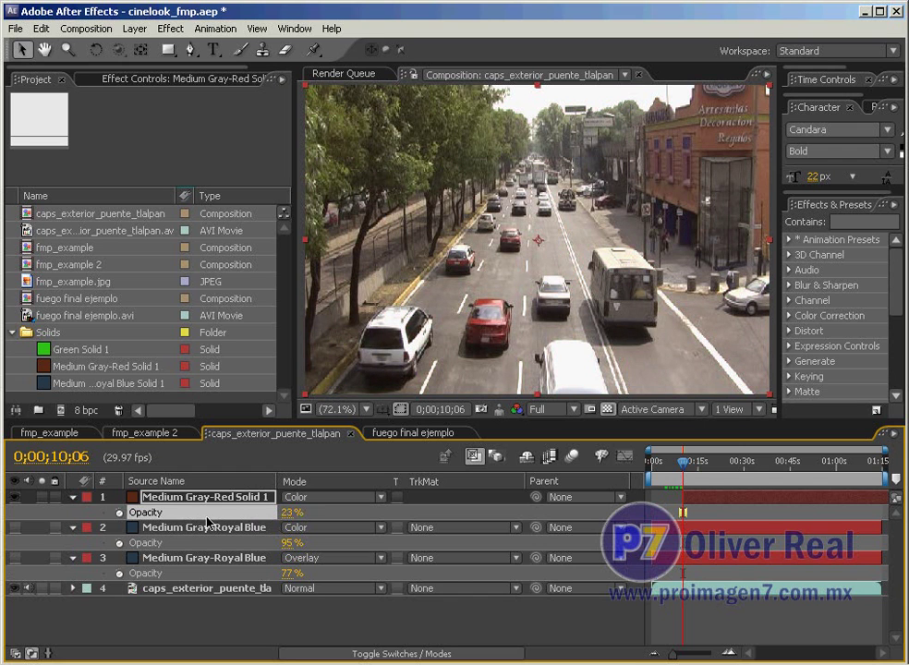
left_click(712, 502)
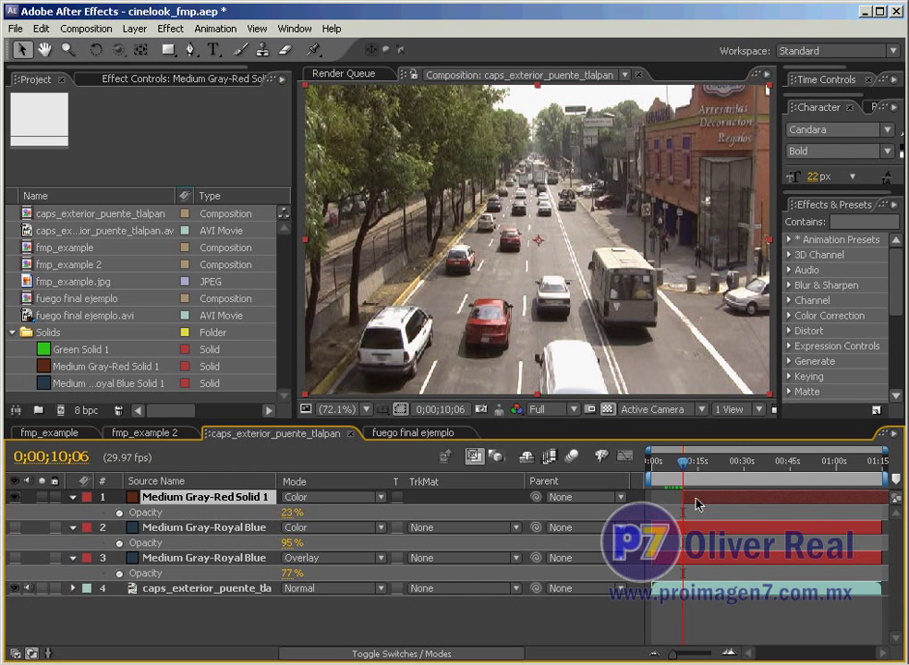
mouse_move(677, 462)
left_mouse_down()
mouse_move(666, 469)
mouse_move(878, 469)
left_mouse_up()
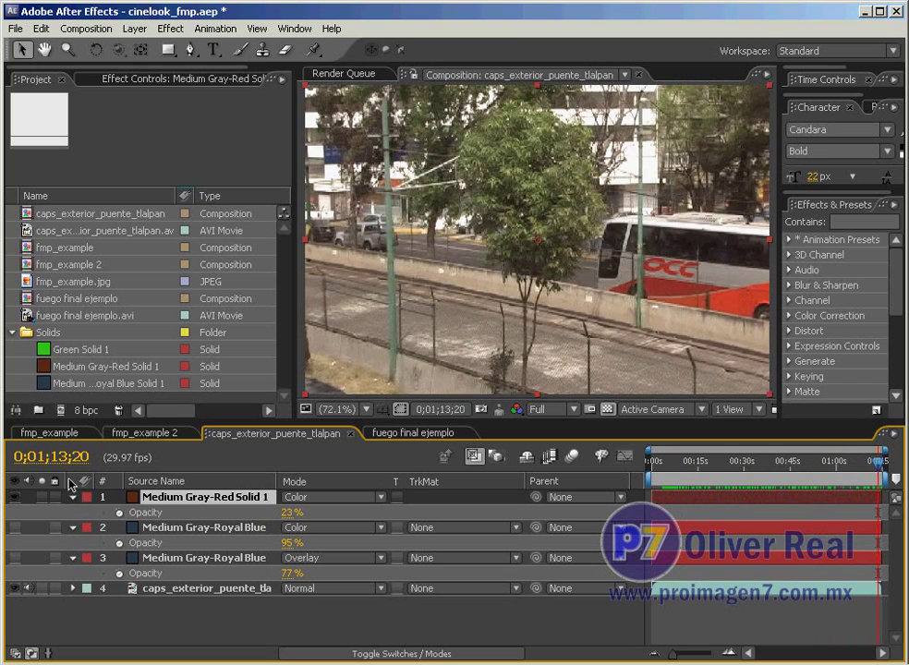
Show the red solid, raise its opacity to 58%, preview the clip, then hide it again
left_click(15, 497)
left_click_drag(292, 512, 305, 511)
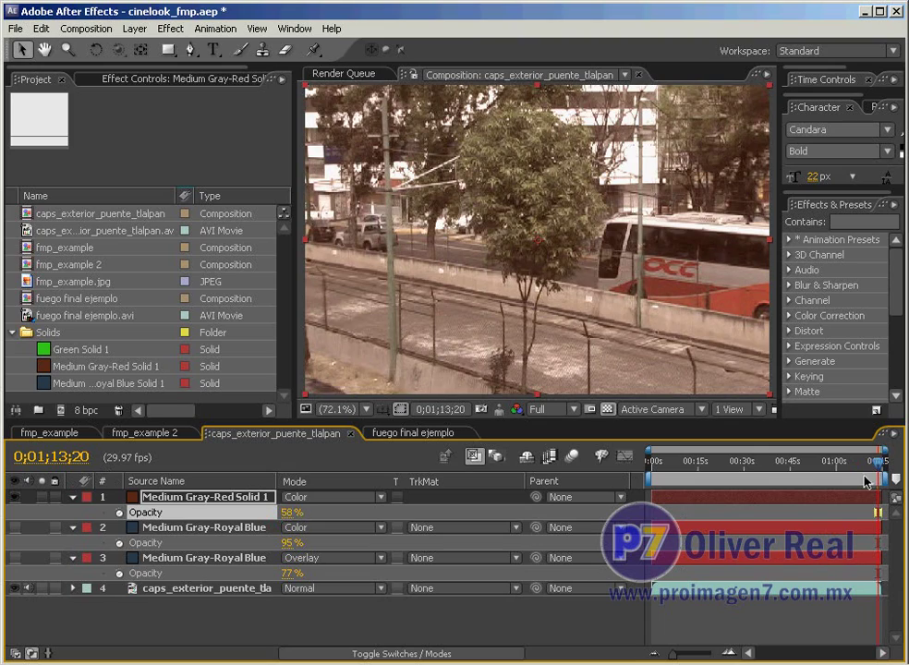
left_click_drag(873, 484, 600, 478)
left_click_drag(662, 468, 714, 462)
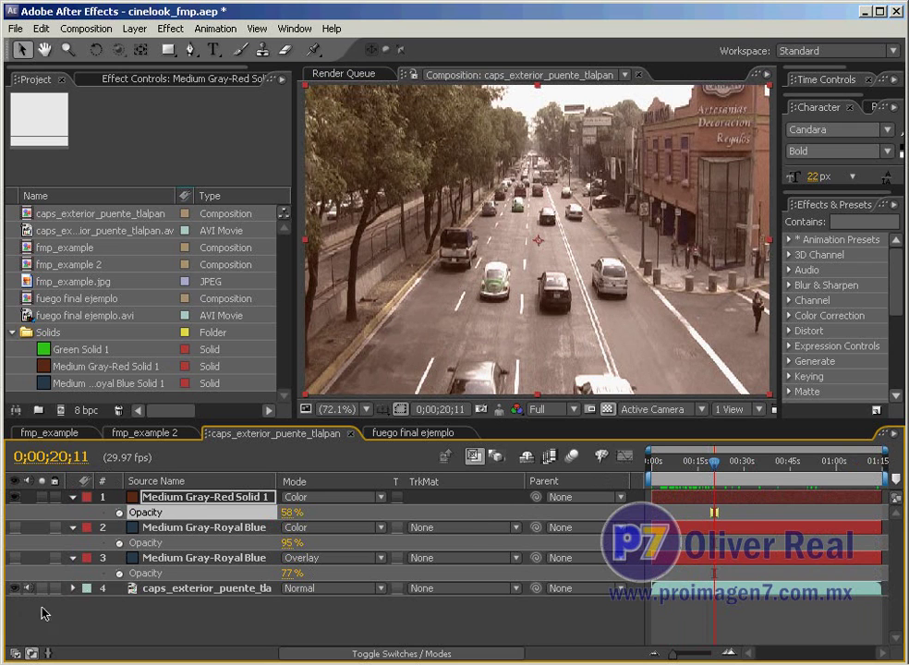
left_click(12, 497)
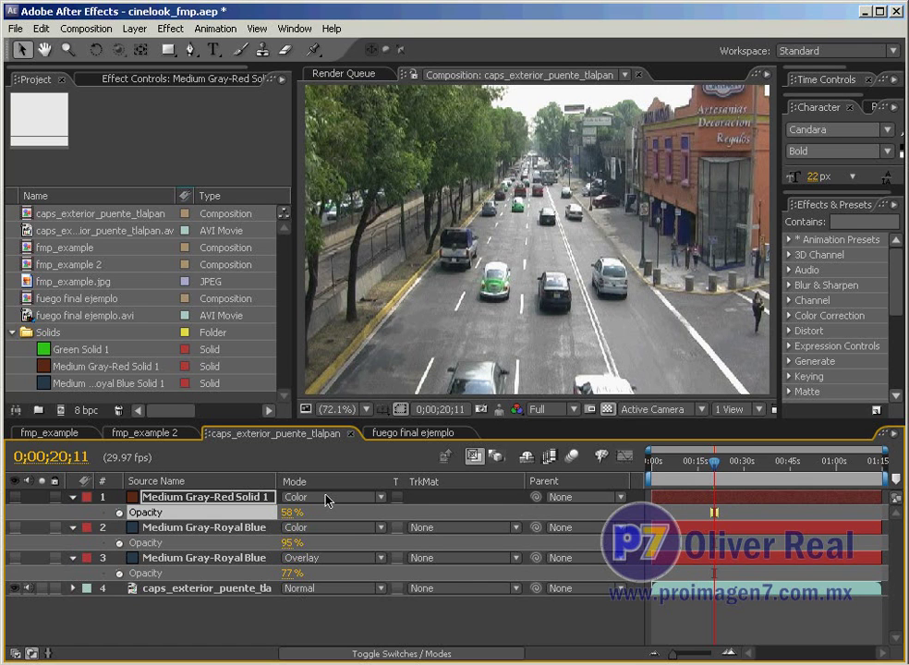
Show the Overlay blue solid again and lower the Color-mode blue solid's opacity to 44%
left_click(14, 558)
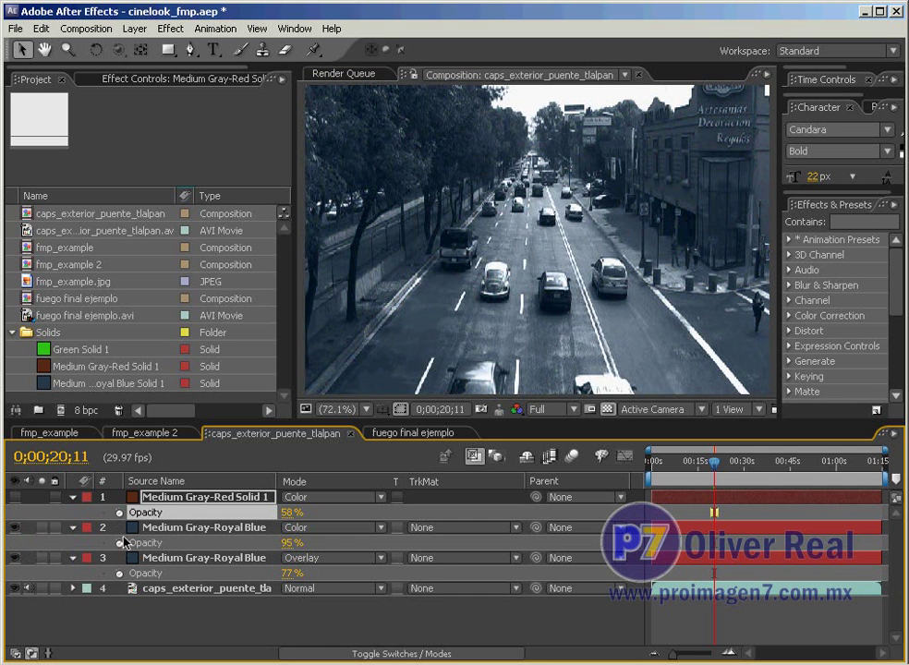
mouse_move(290, 542)
left_mouse_down()
mouse_move(204, 551)
mouse_move(171, 543)
left_mouse_up()
left_click(173, 545)
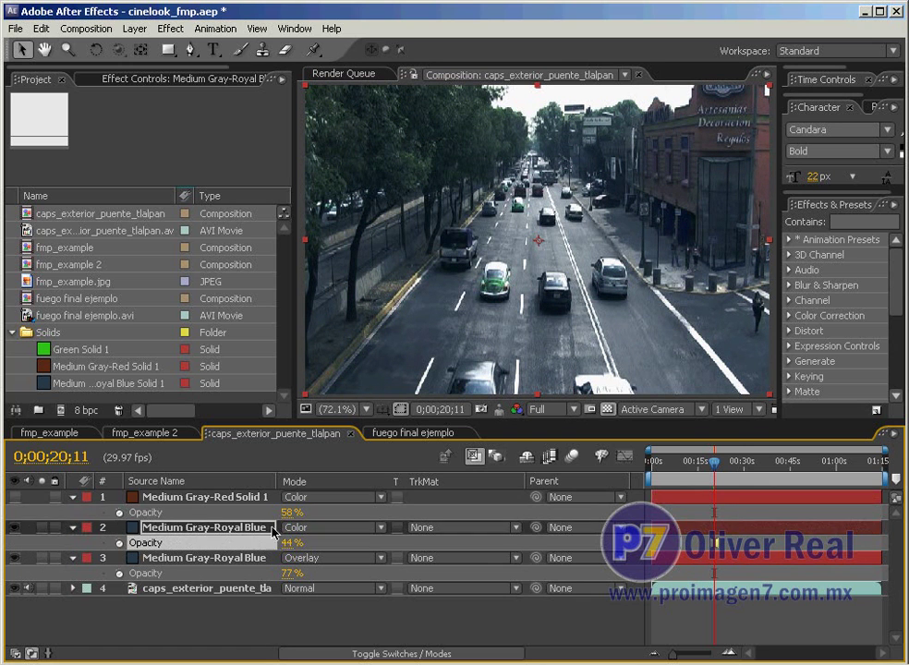
mouse_move(665, 467)
left_mouse_down()
mouse_move(899, 465)
mouse_move(877, 467)
left_mouse_up()
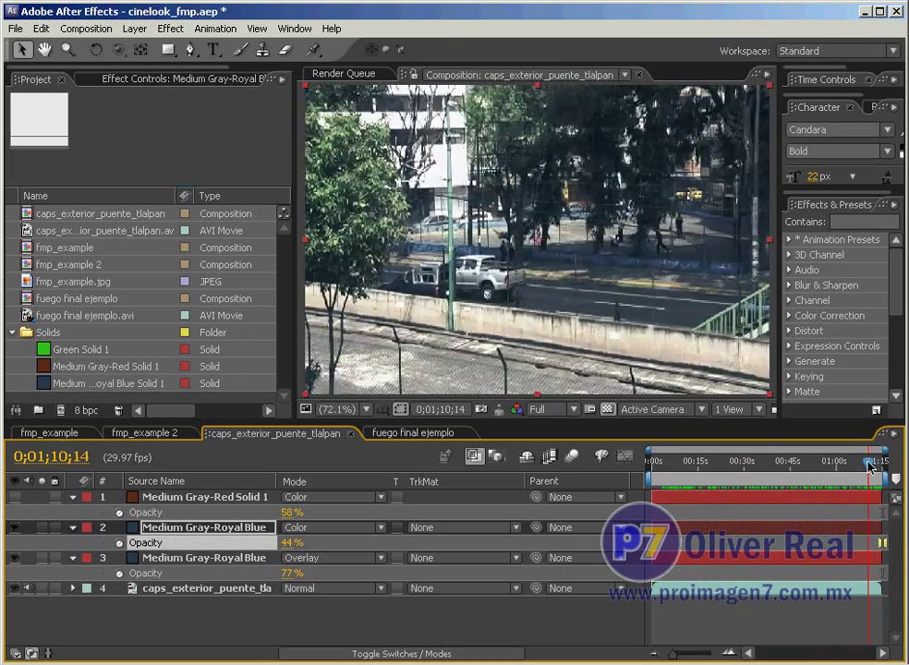
Keyframe the Color-mode blue solid's opacity, preview the clip's end, then switch to fmp_example
key("alt+shift+t")
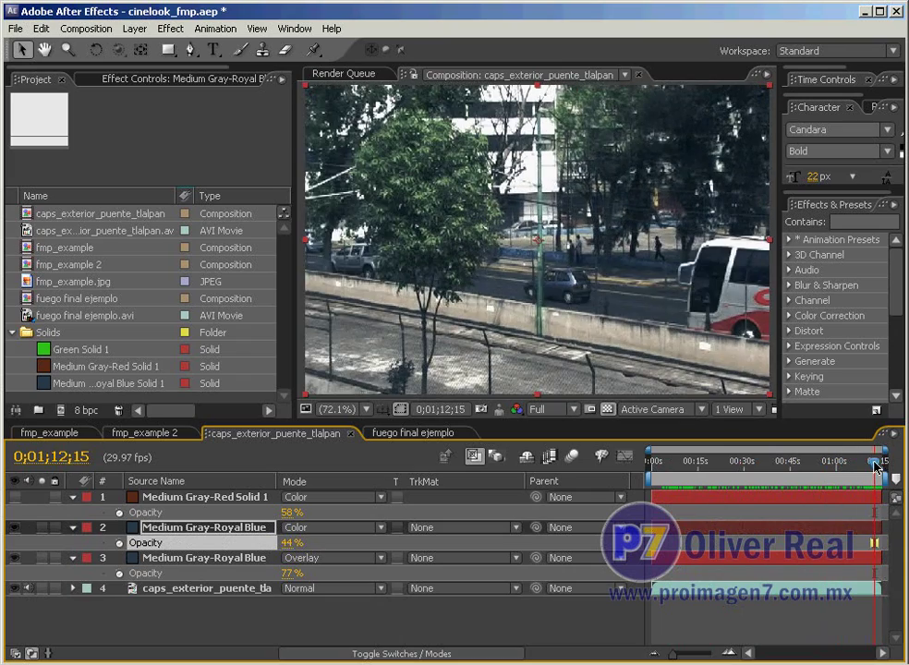
mouse_move(878, 465)
left_mouse_down()
mouse_move(843, 469)
mouse_move(857, 473)
left_mouse_up()
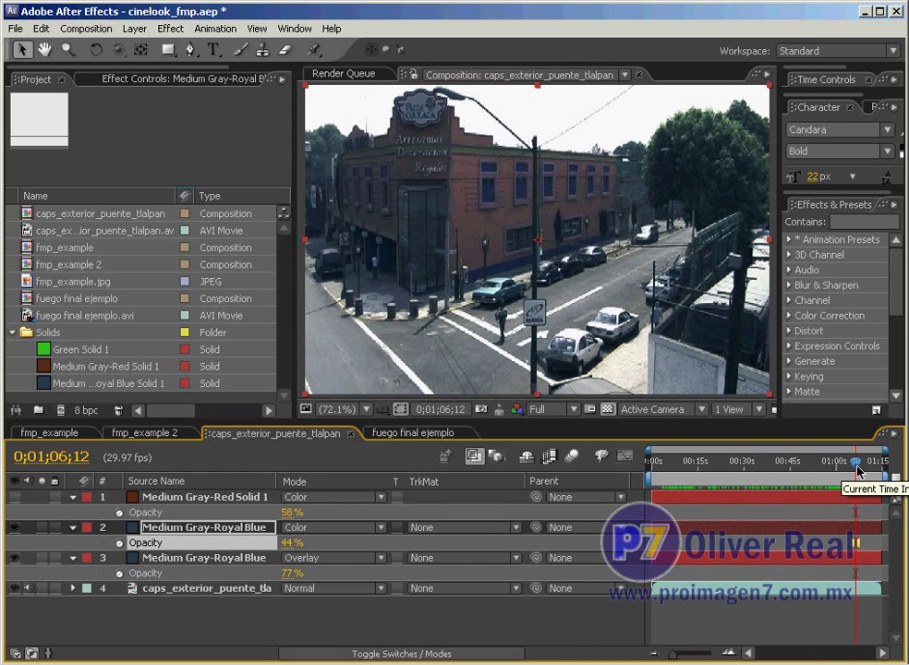
left_click_drag(858, 471, 861, 469)
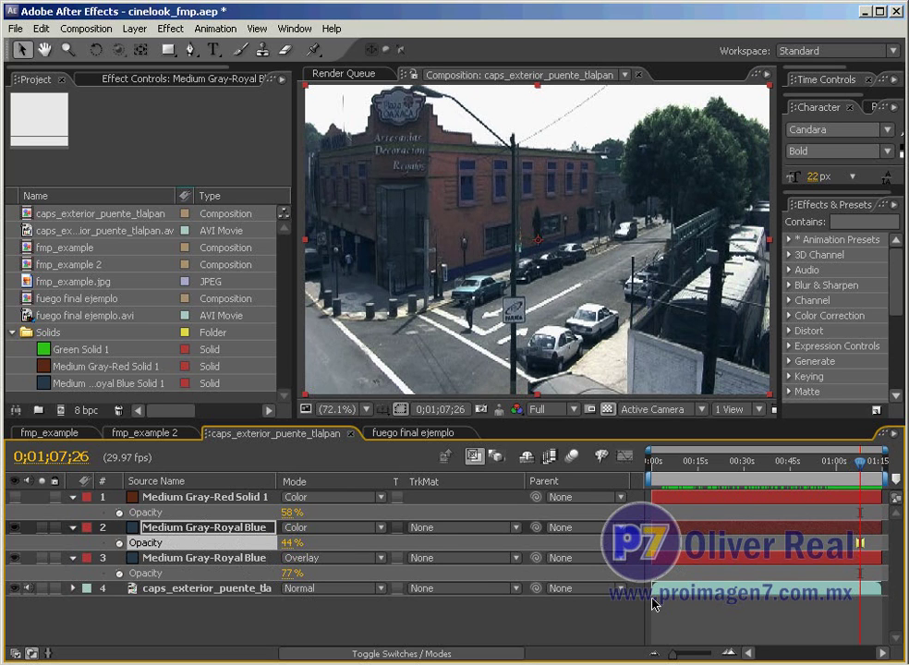
left_click(51, 434)
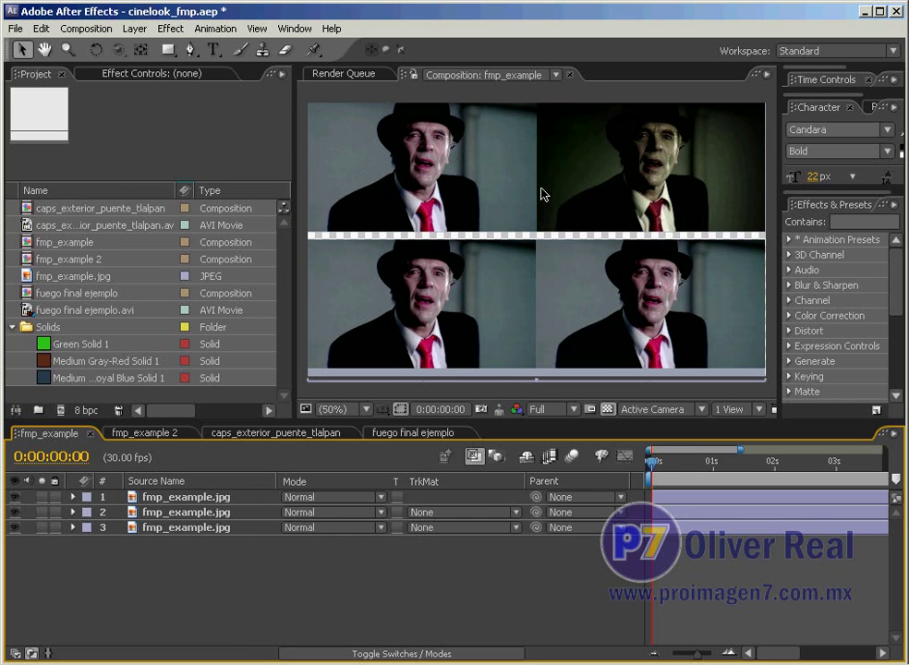
Select layer 2, the lower-right fmp_example.jpg footage, in the timeline
left_click(190, 435)
left_click(219, 513)
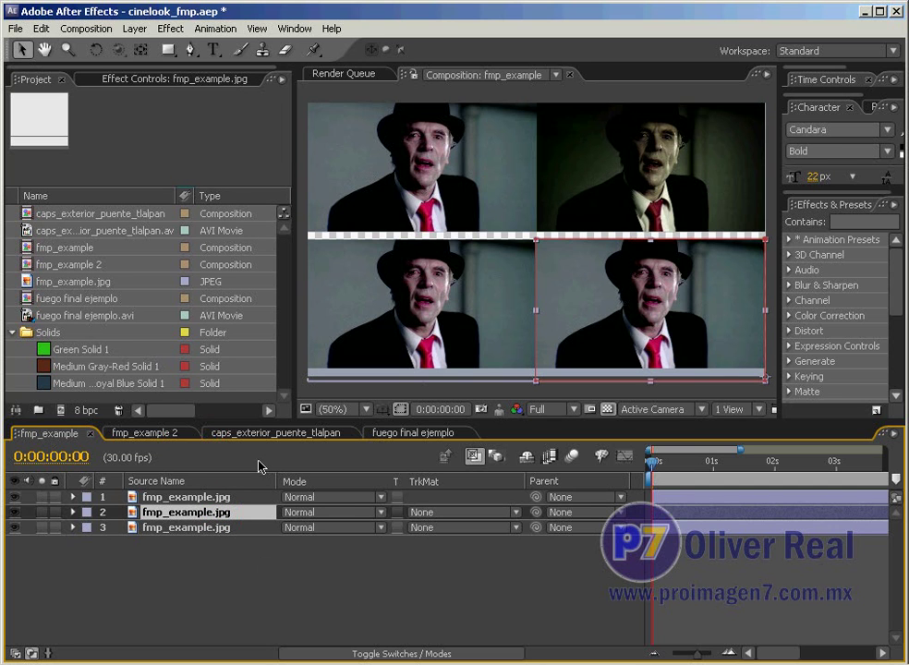
left_click(164, 497)
left_click(247, 511)
Start a new solid layer and give it a dark yellow-green colour
right_click(380, 557)
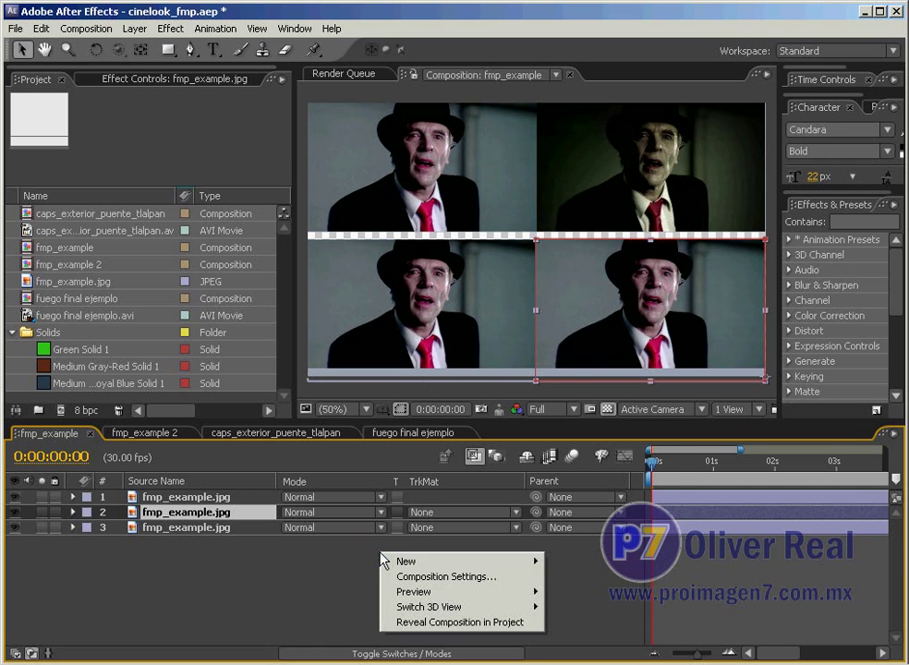
mouse_move(496, 565)
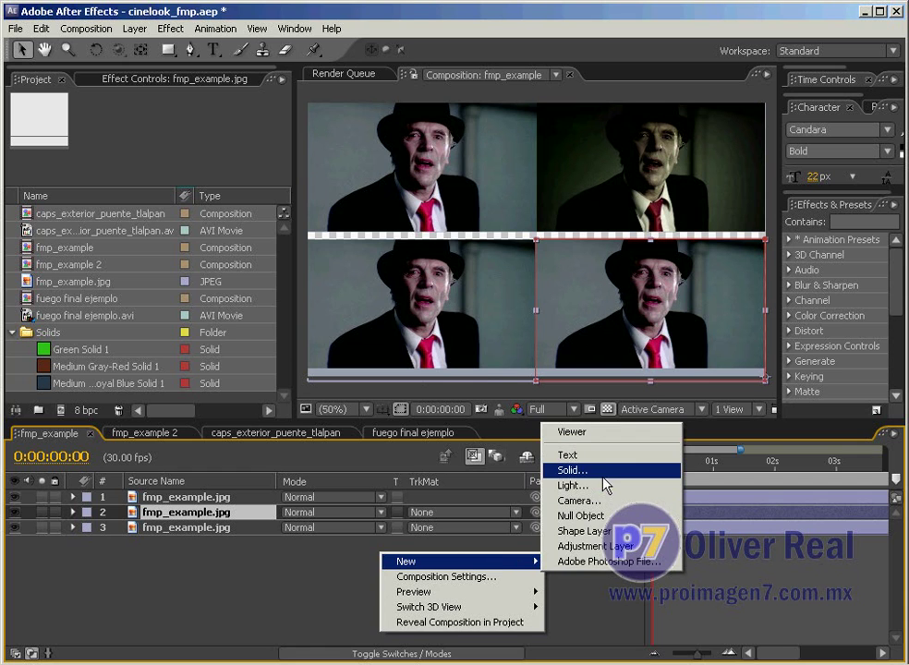
left_click(573, 470)
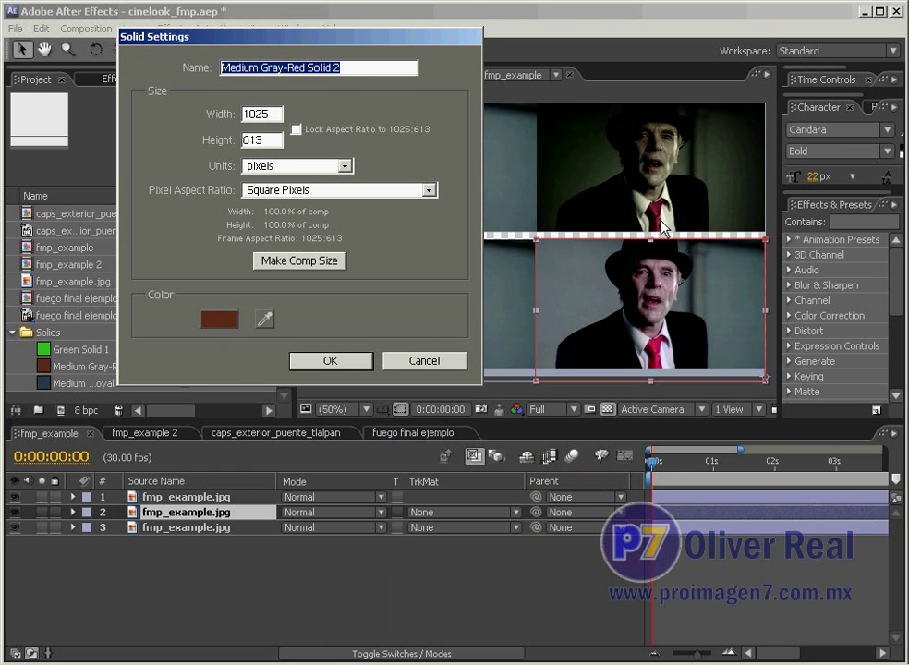
left_click(234, 315)
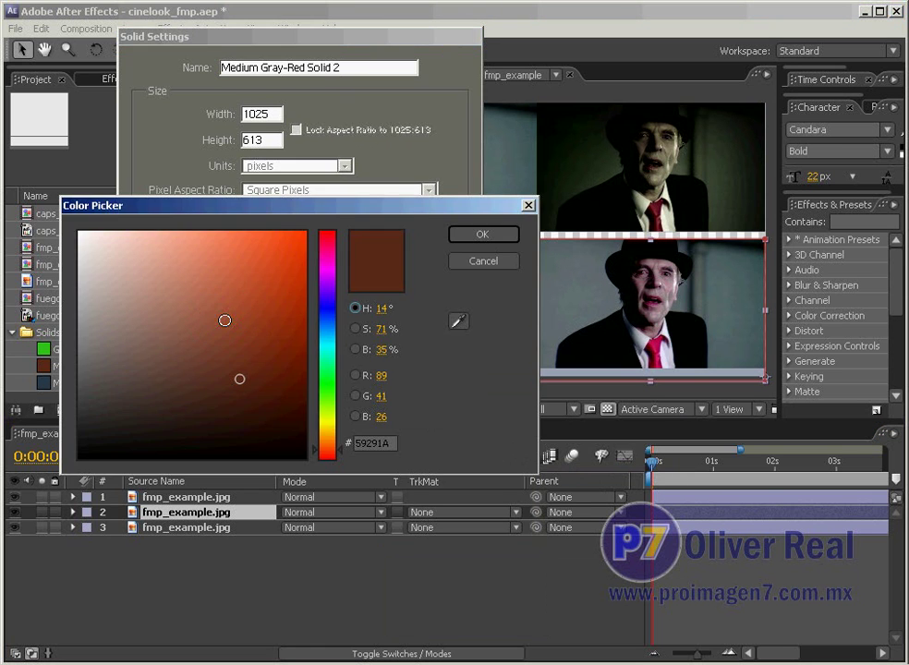
left_click_drag(324, 411, 334, 430)
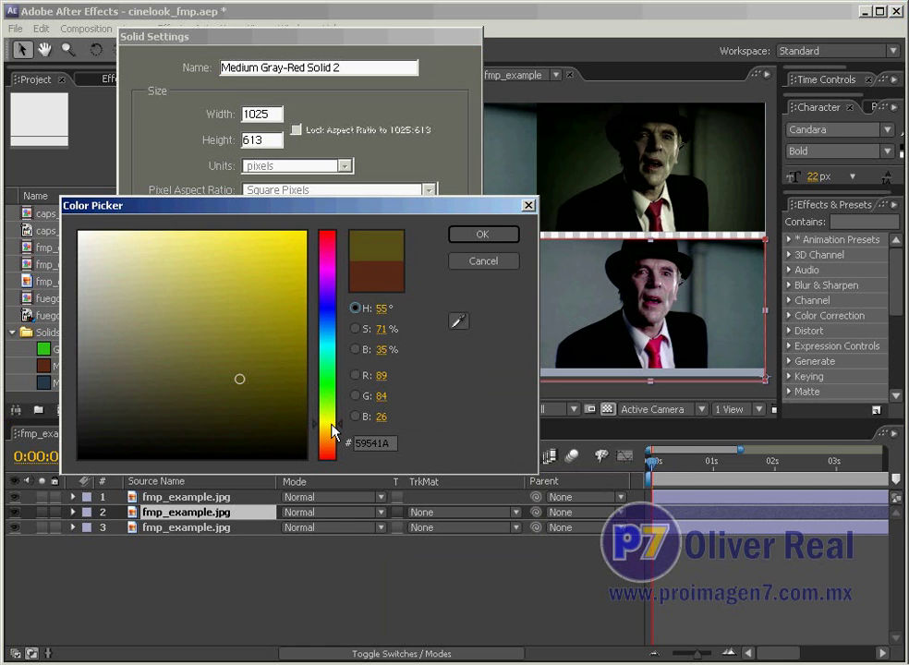
left_click_drag(331, 425, 333, 412)
left_click_drag(240, 377, 258, 383)
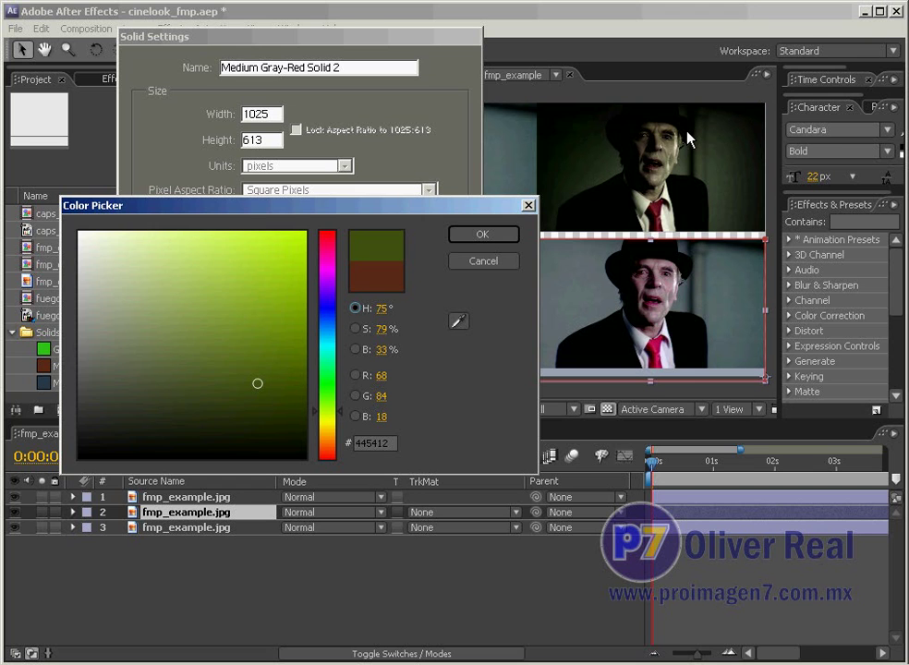
left_click(481, 237)
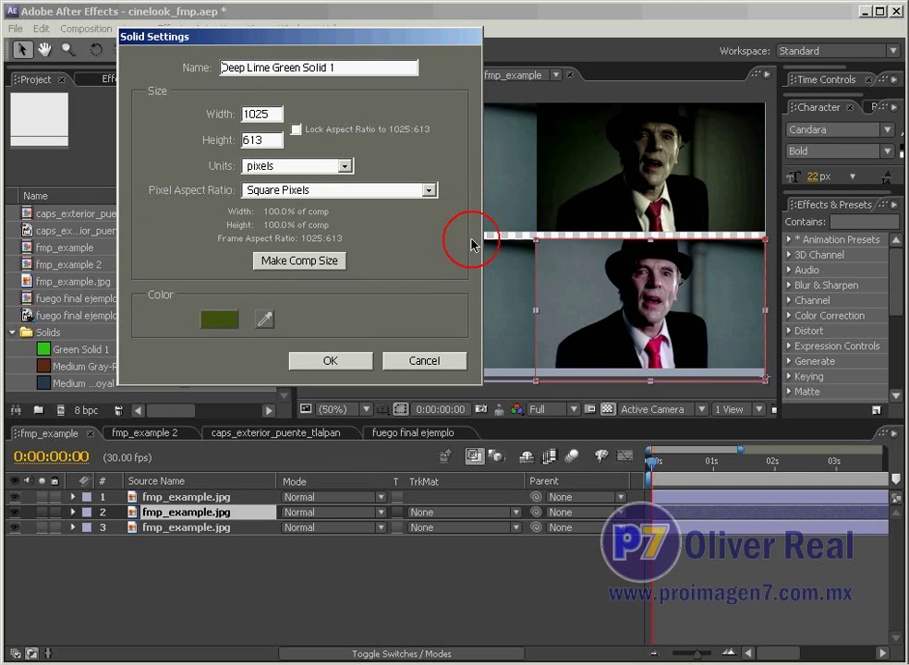
Size the solid 510×300 and move it over the lower-right quadrant
left_click(270, 115)
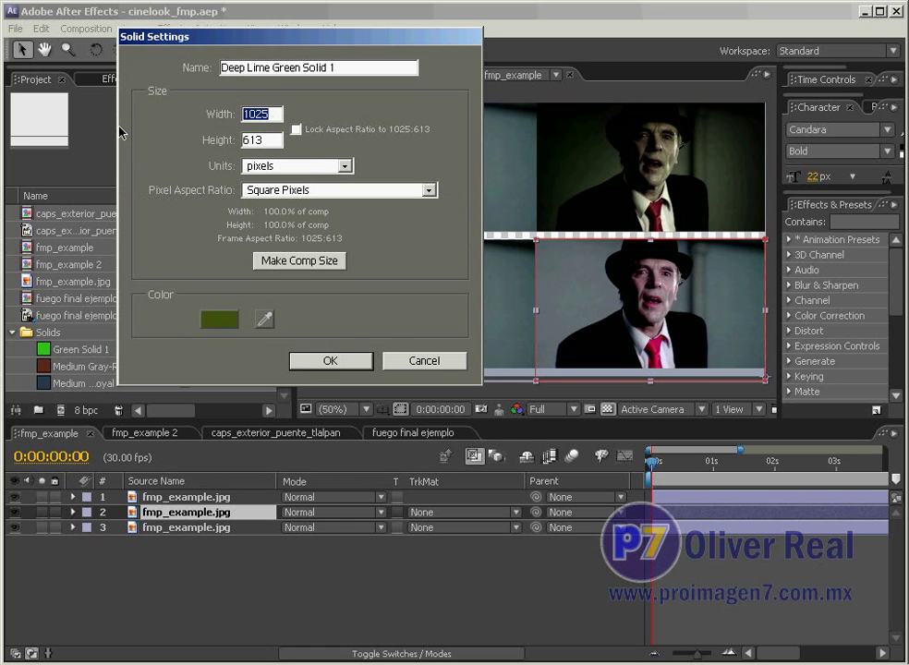
type("510")
key("Tab")
type("300")
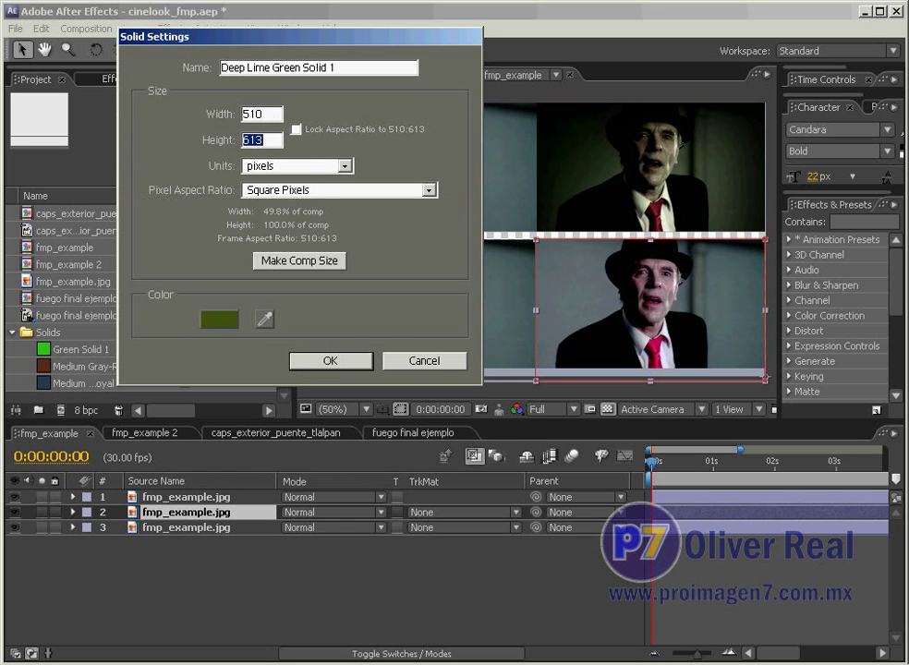
left_click(330, 360)
mouse_move(505, 256)
left_mouse_down()
mouse_move(636, 319)
mouse_move(619, 321)
left_mouse_up()
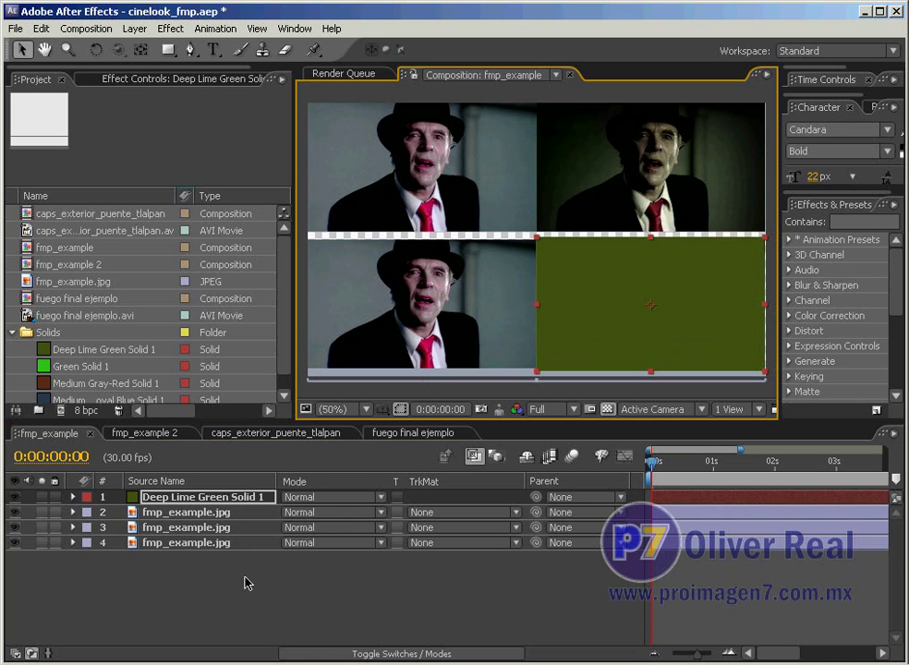
Move the lime solid to third in the layer stack and blend it as Overlay
mouse_move(193, 501)
left_mouse_down()
mouse_move(197, 534)
mouse_move(175, 496)
left_mouse_up()
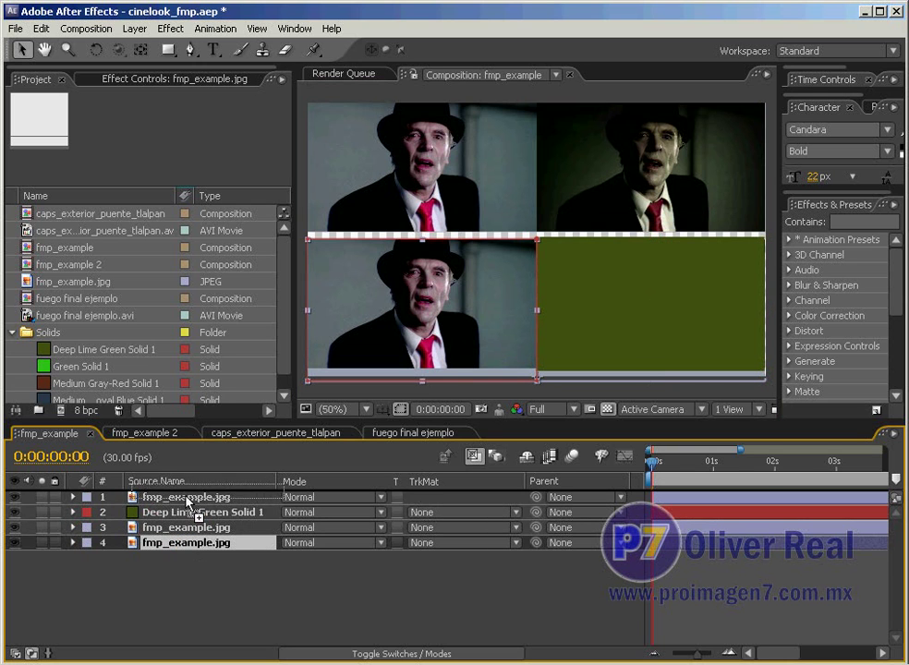
left_click(182, 529)
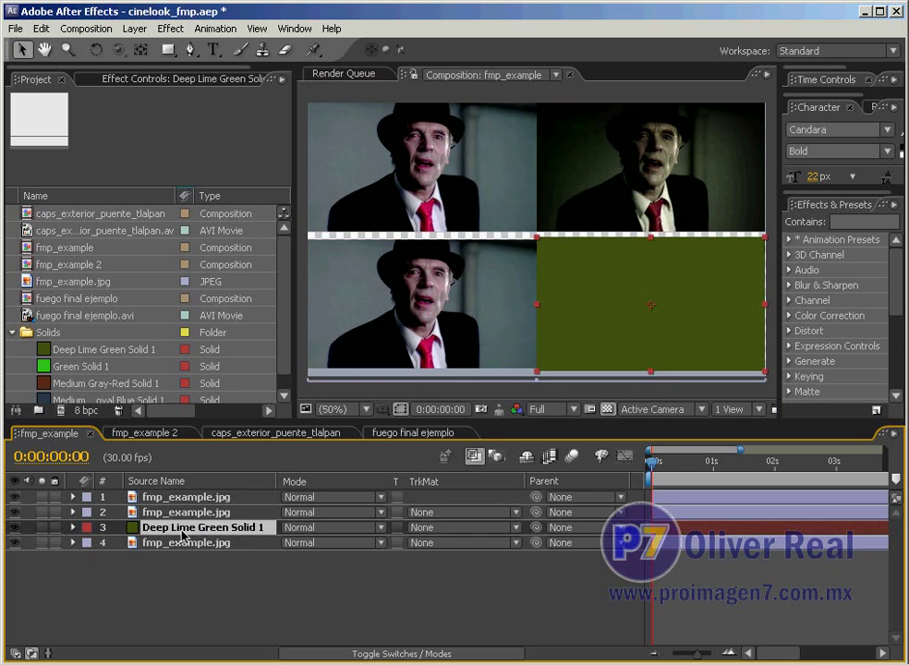
left_click(182, 543)
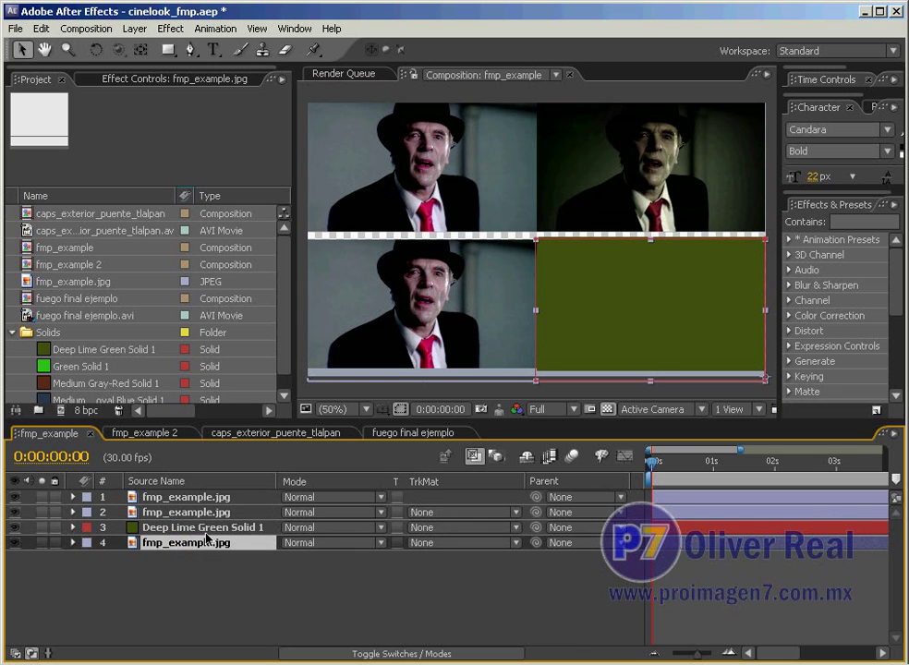
left_click(206, 528)
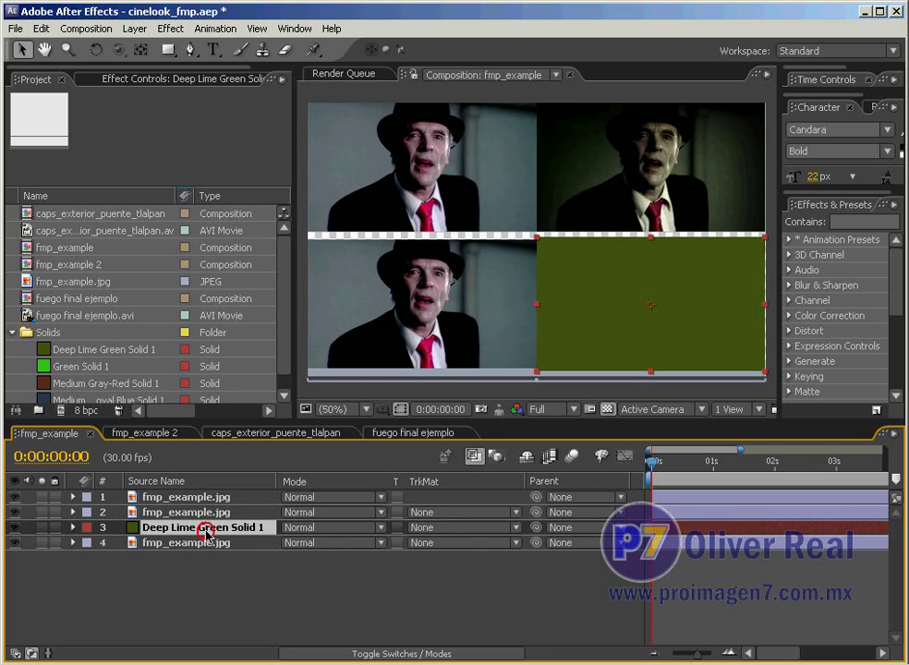
left_click(382, 528)
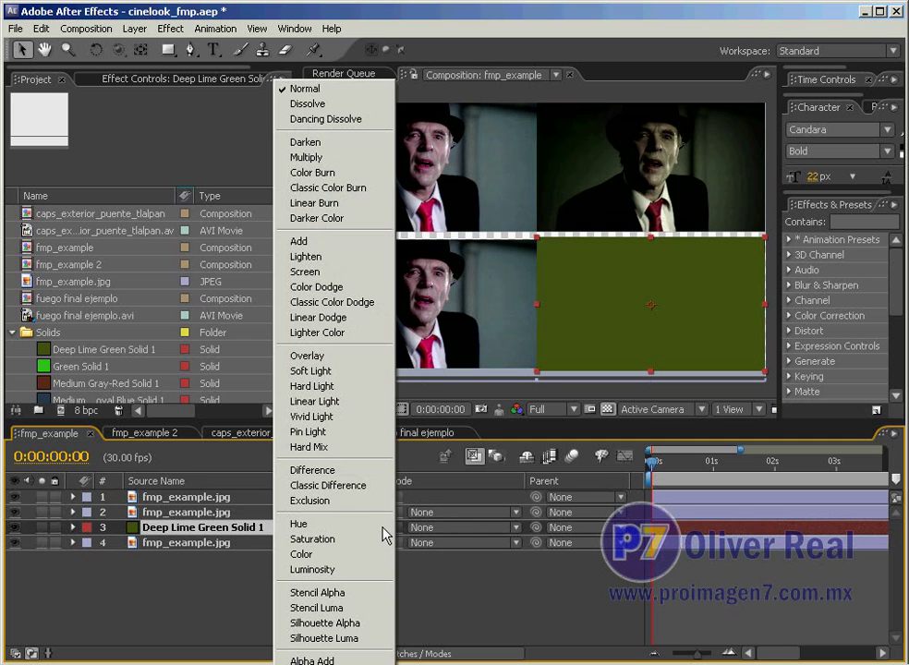
left_click(330, 360)
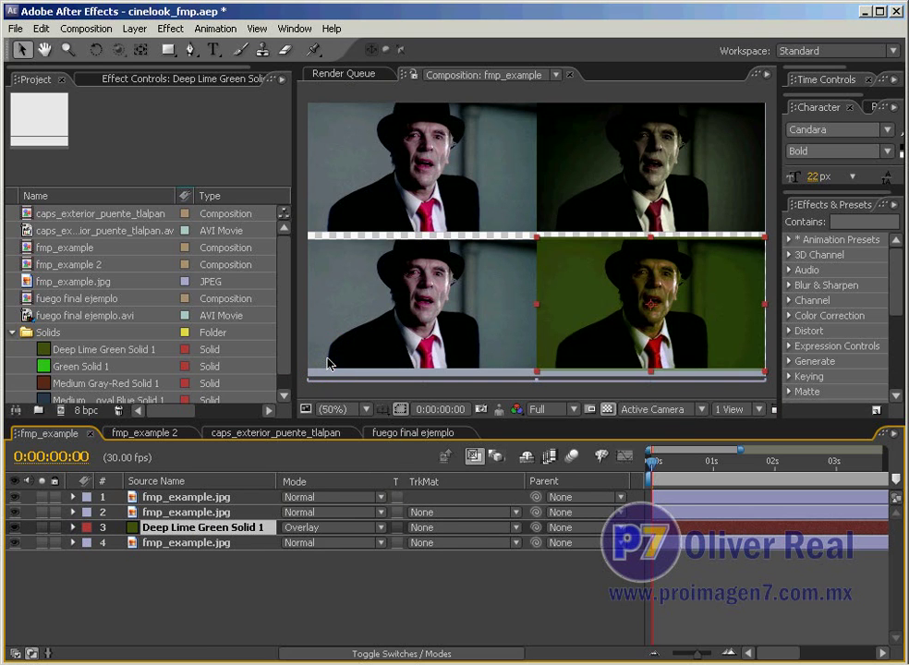
Lower the lime solid's opacity to 57% and switch its blend to Hue
key("t")
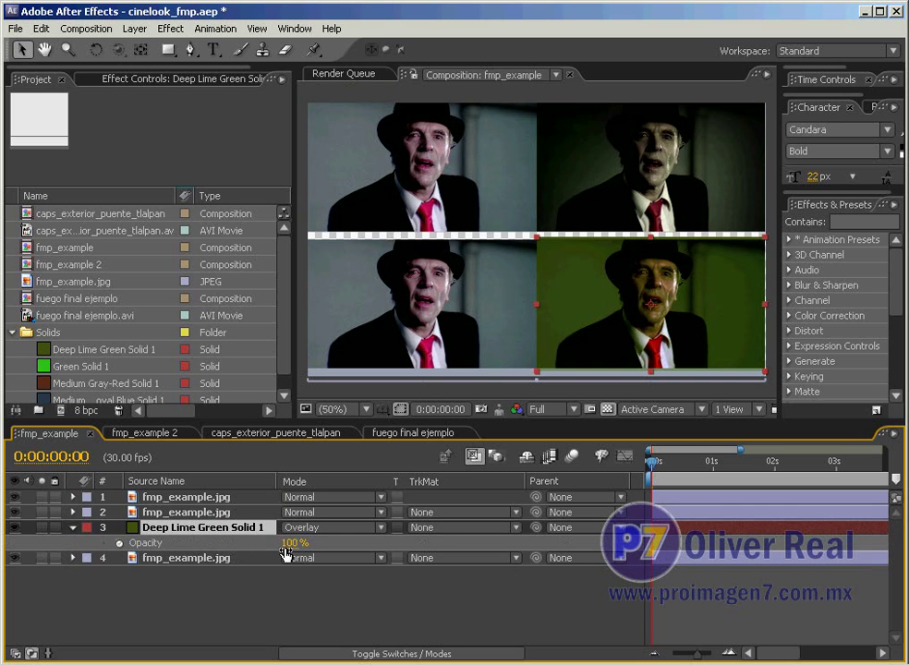
left_click_drag(288, 545, 252, 545)
key("Return")
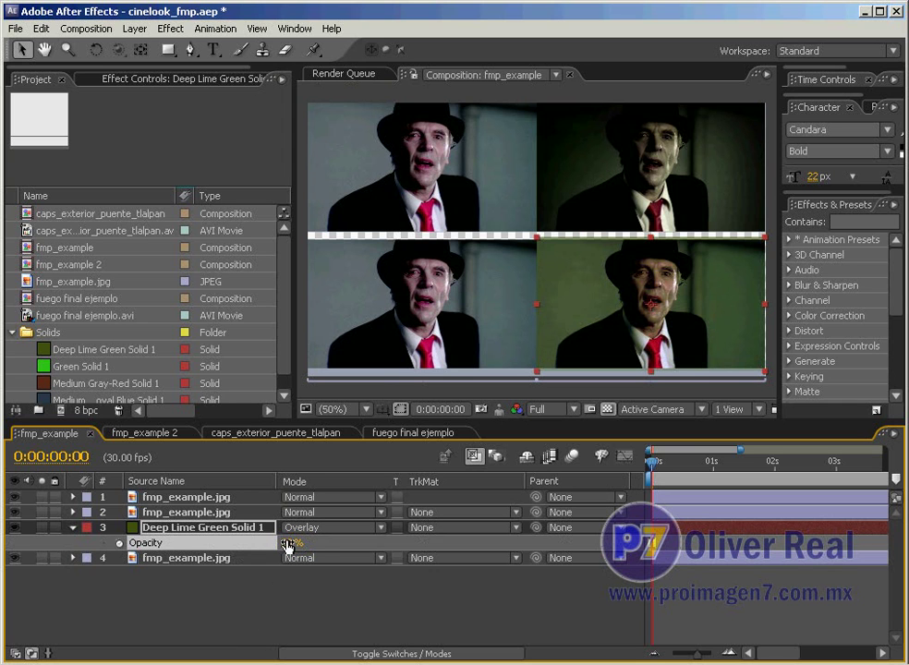
left_click_drag(288, 543, 383, 546)
left_click(382, 534)
left_click(377, 532)
left_click(379, 536)
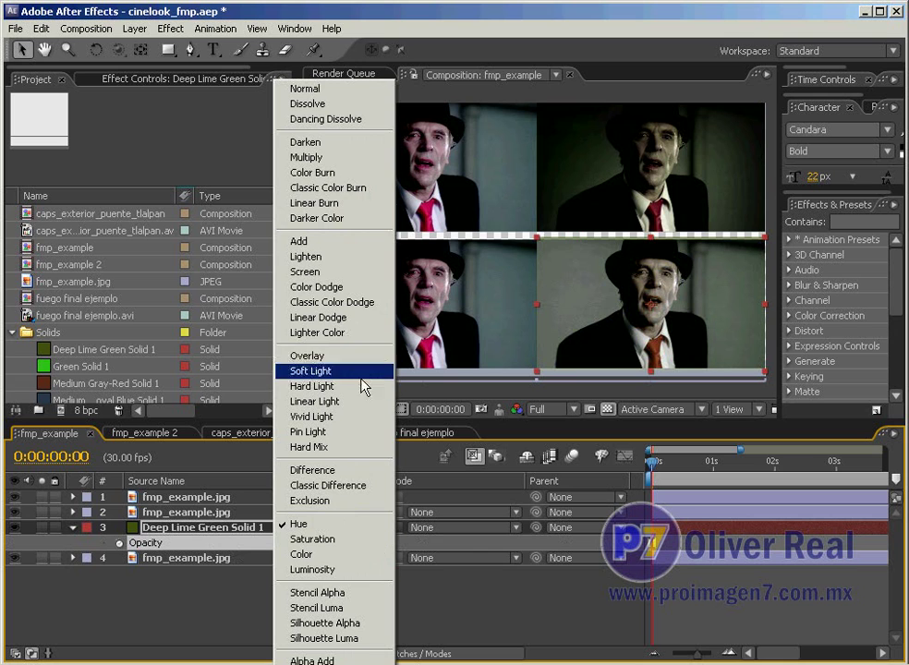
Try Darken, then Multiply on the lime solid, varying opacity and ending at 61%
left_click(332, 143)
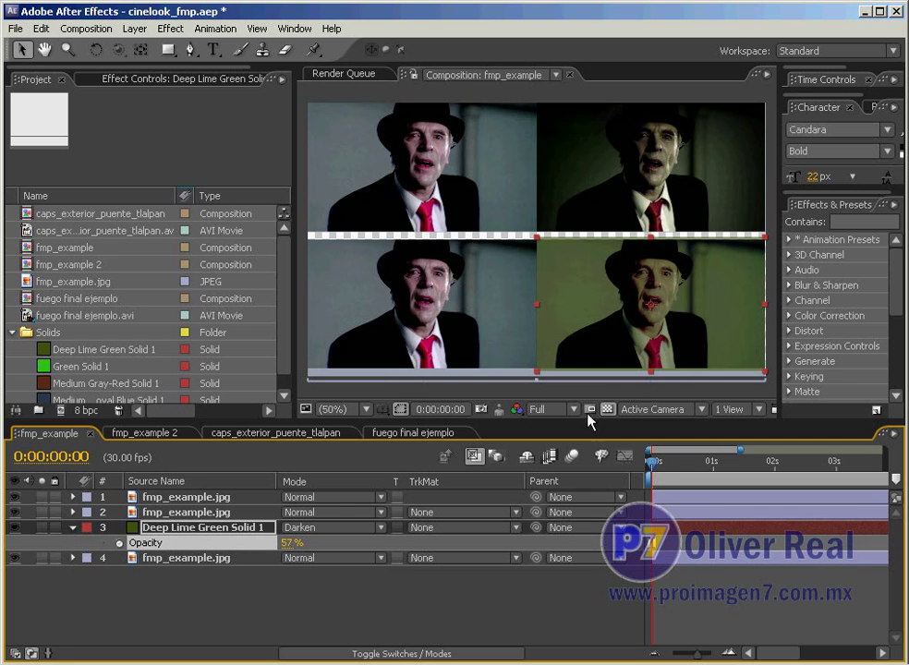
left_click(379, 527)
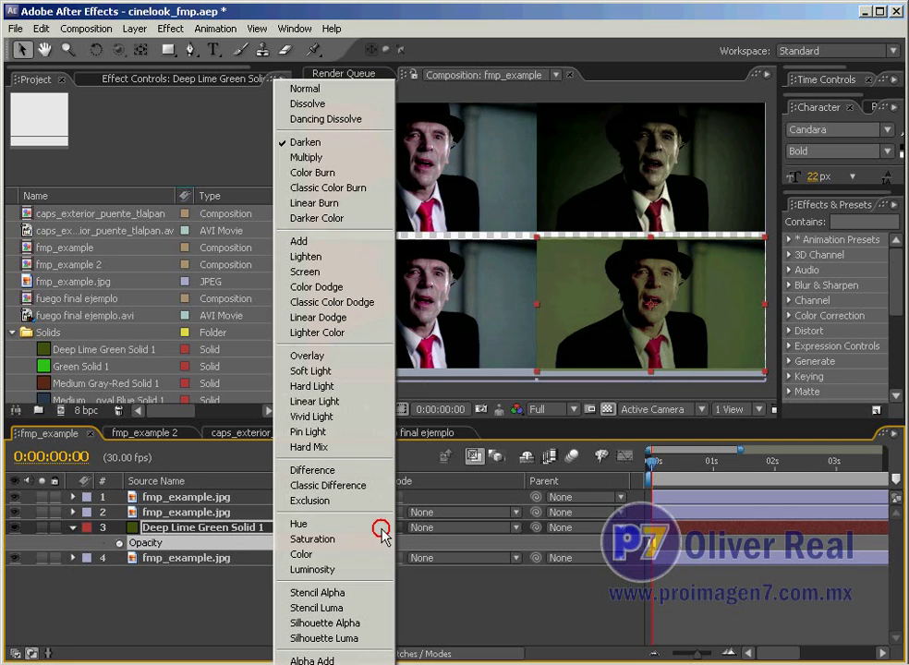
left_click(359, 158)
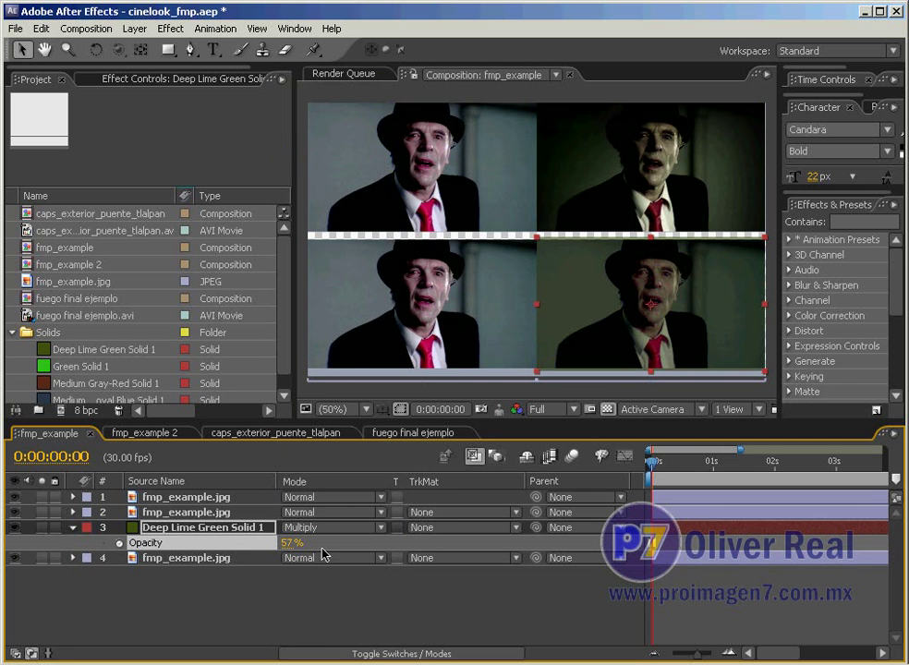
mouse_move(289, 543)
left_mouse_down()
mouse_move(260, 536)
mouse_move(269, 535)
left_mouse_up()
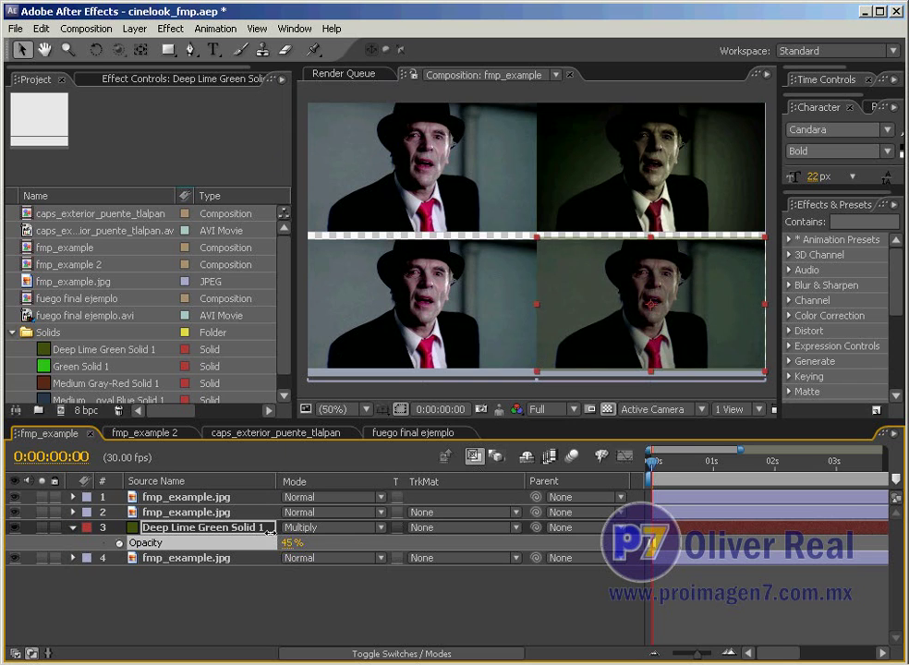
left_click_drag(267, 530, 345, 523)
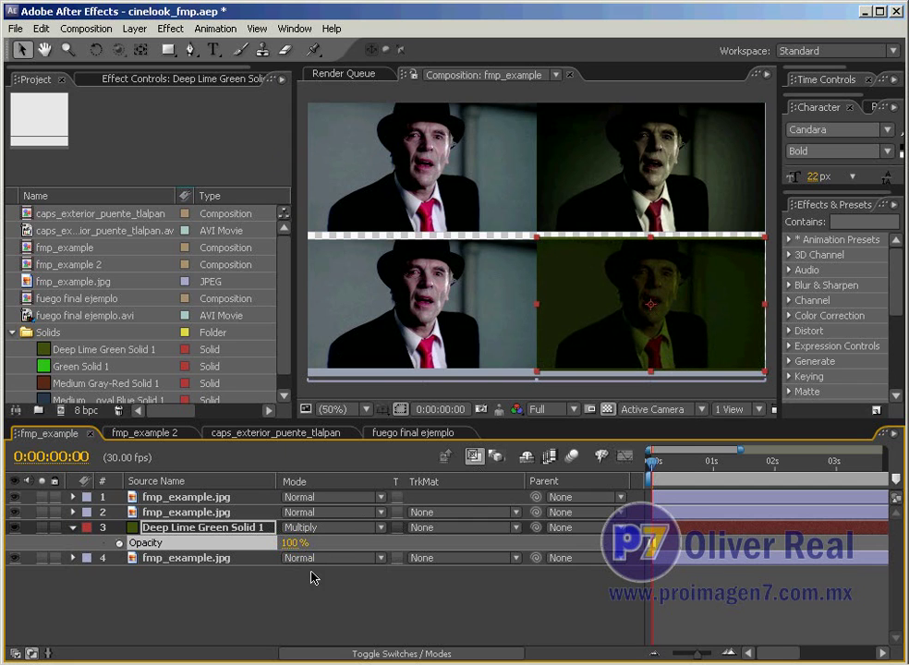
mouse_move(290, 543)
left_mouse_down()
mouse_move(186, 554)
mouse_move(242, 542)
left_mouse_up()
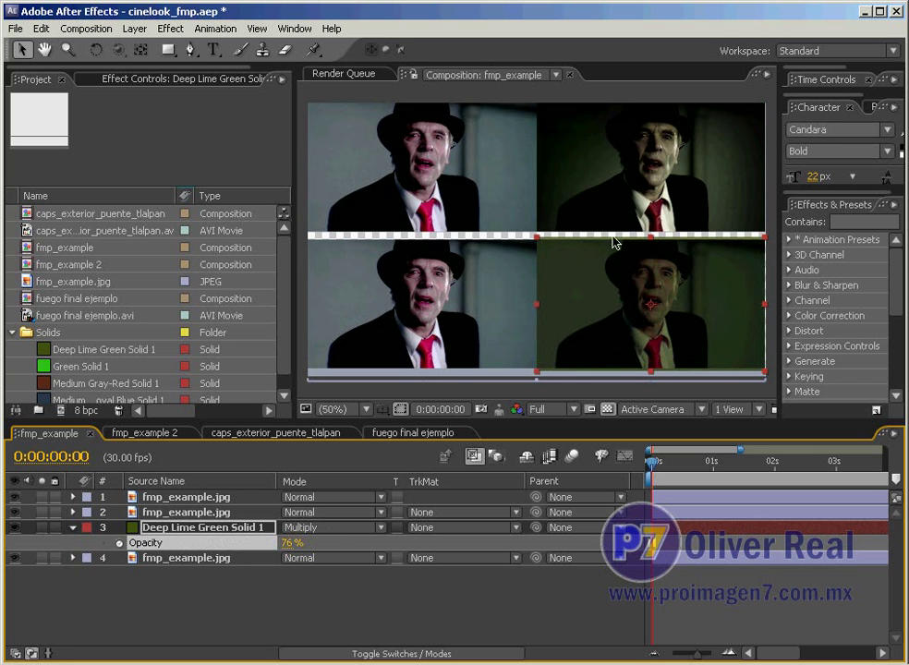
left_click_drag(286, 544, 279, 545)
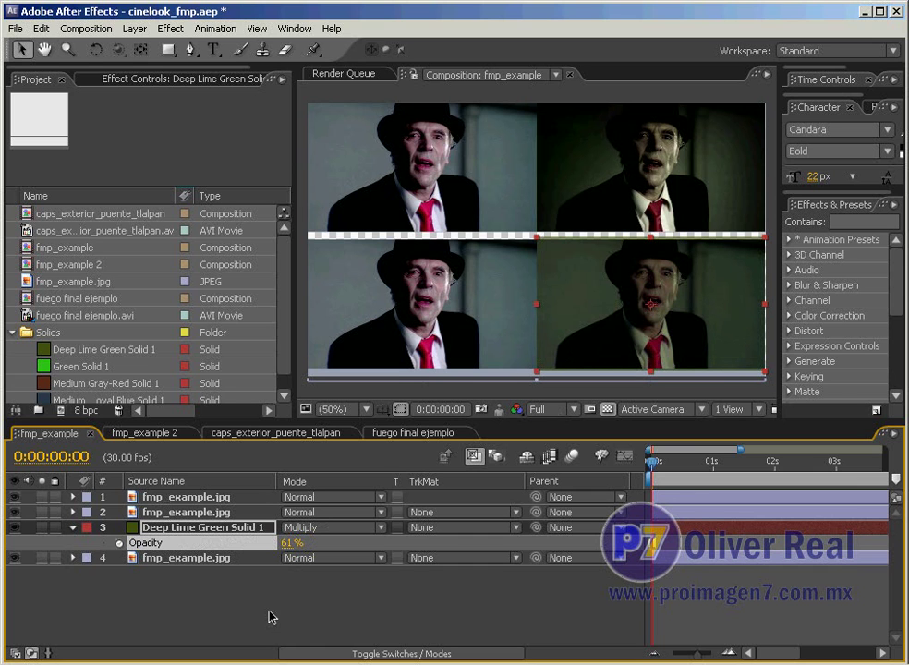
Try Color Burn, Darker Color and Add blends on the lime solid, nudging opacity up
left_click(378, 528)
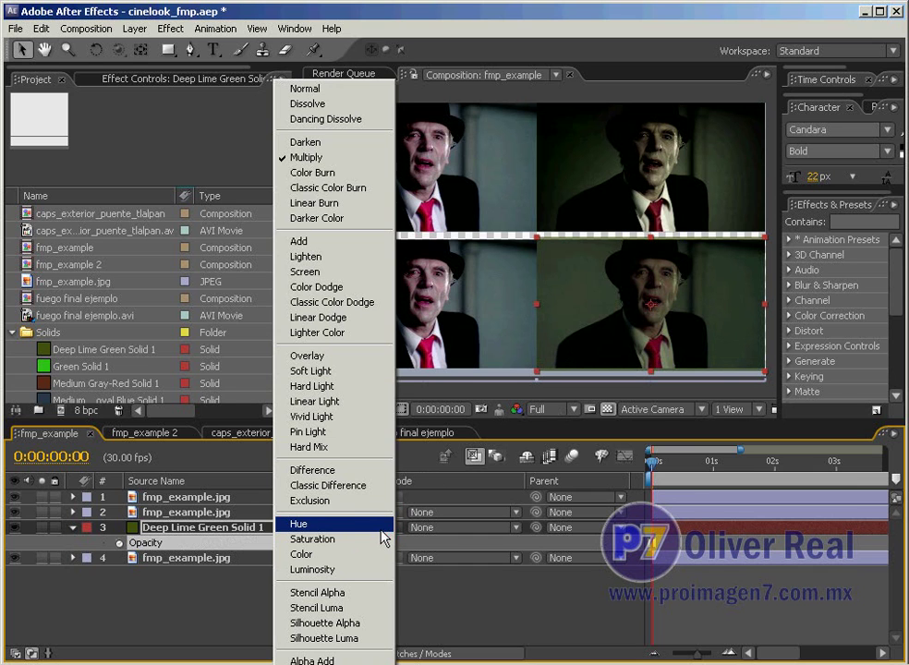
left_click(349, 175)
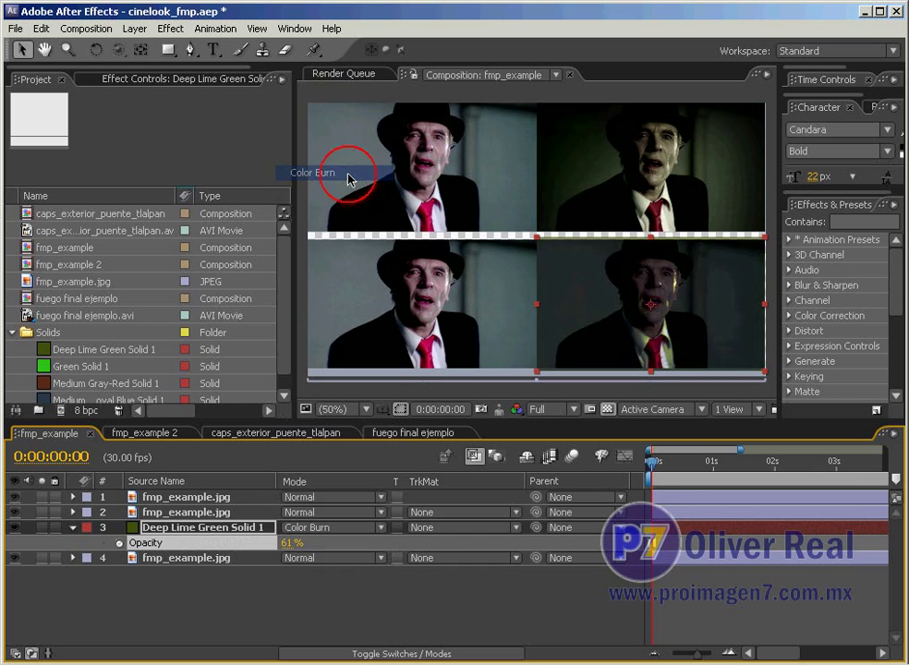
left_click(377, 527)
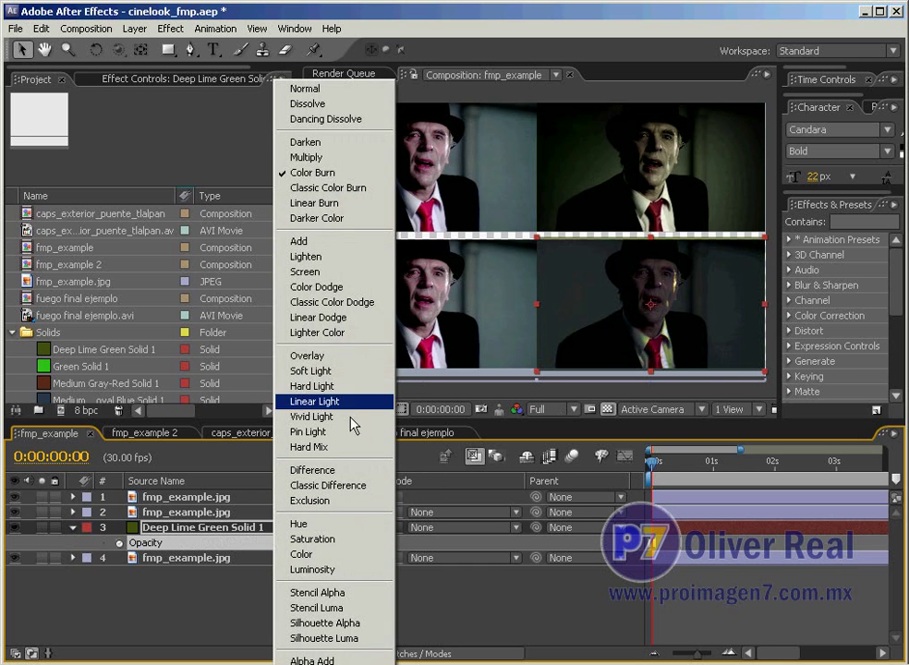
left_click(350, 219)
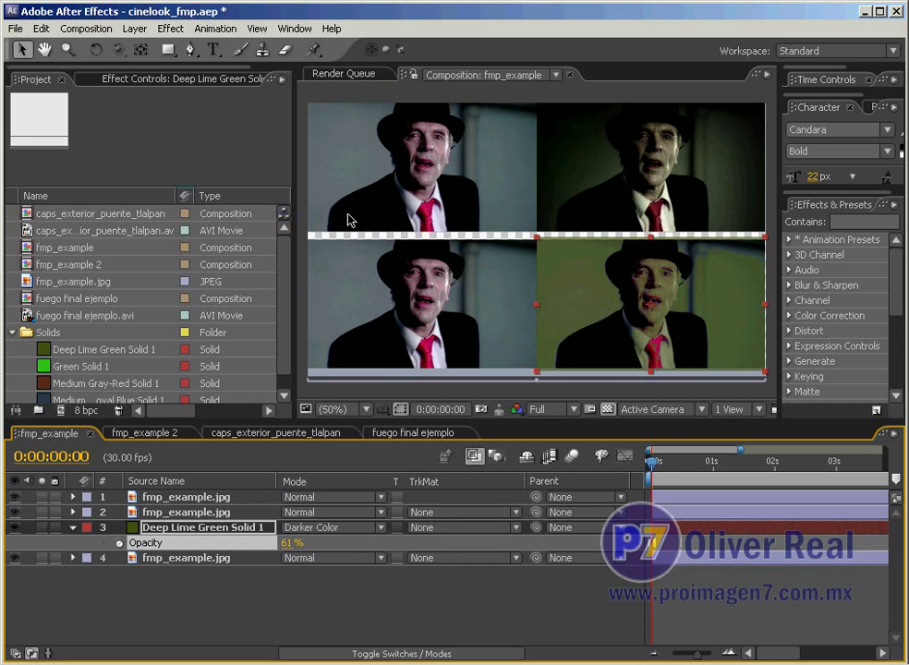
left_click(382, 529)
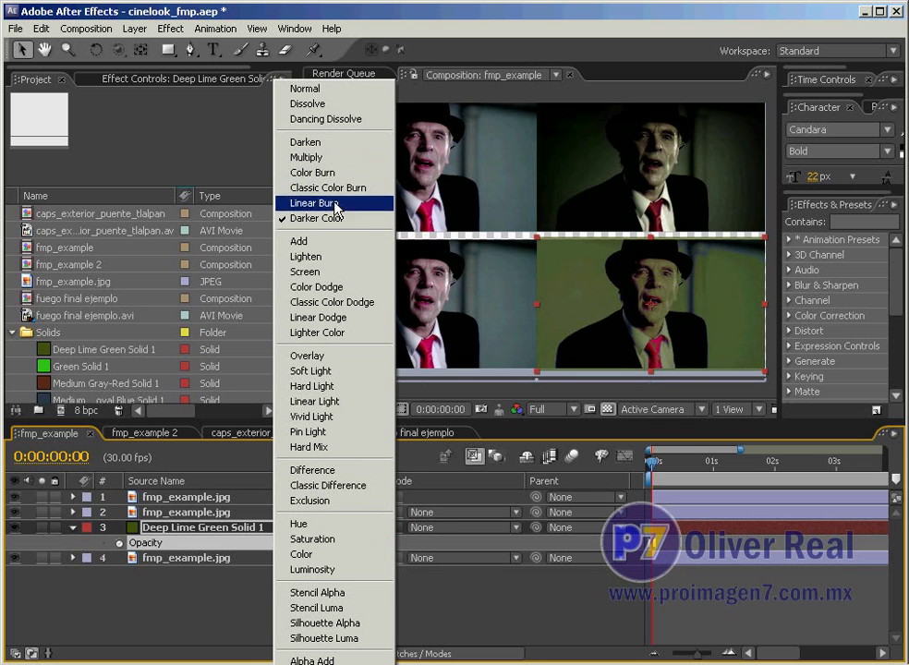
left_click(305, 241)
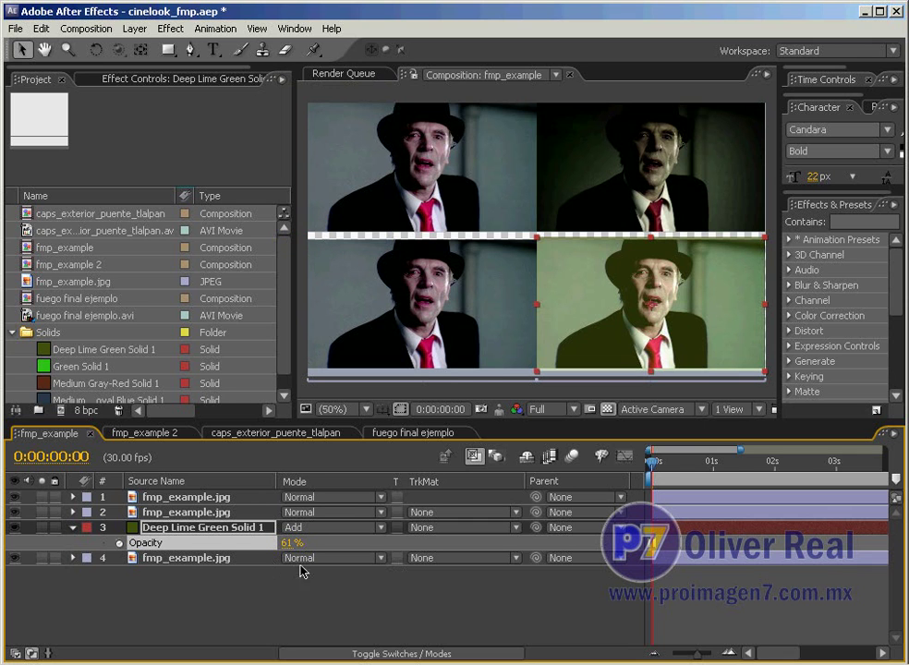
mouse_move(292, 543)
left_mouse_down()
mouse_move(333, 544)
mouse_move(298, 544)
left_mouse_up()
Try Lighten at 87% opacity and Screen, then settle on Color Dodge
left_click(378, 528)
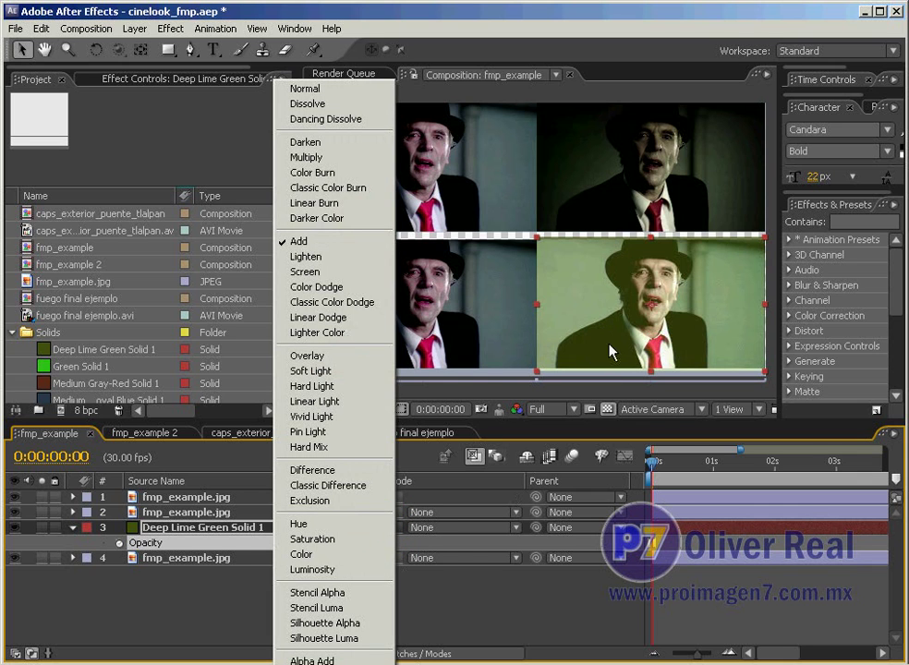
left_click(332, 257)
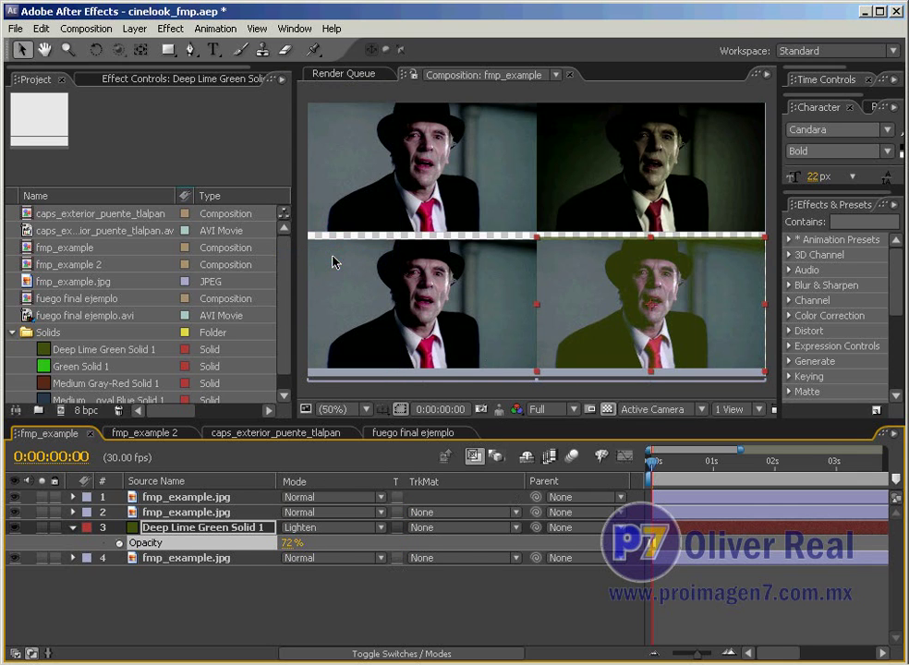
left_click_drag(294, 543, 318, 543)
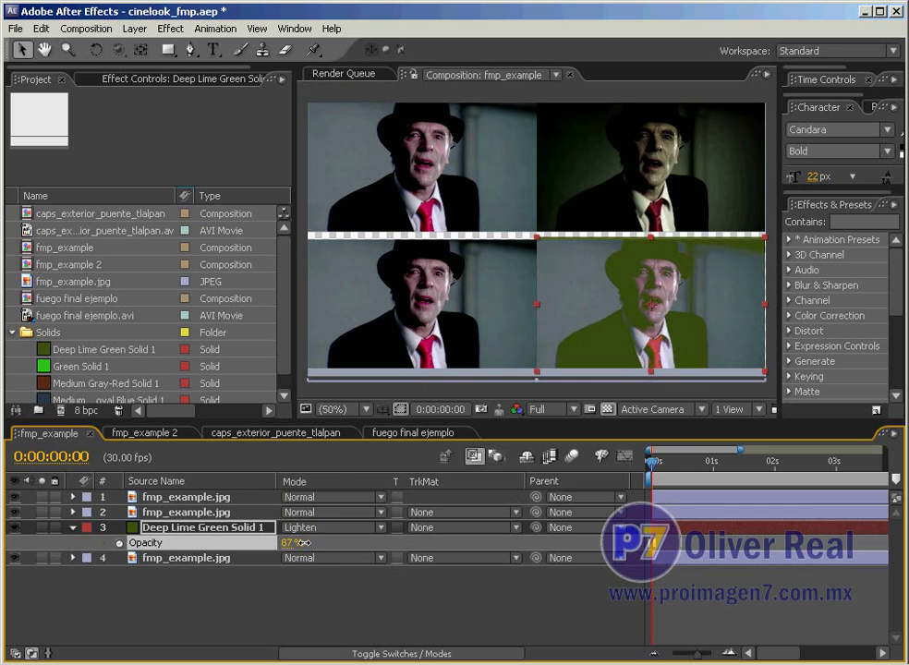
left_click(378, 528)
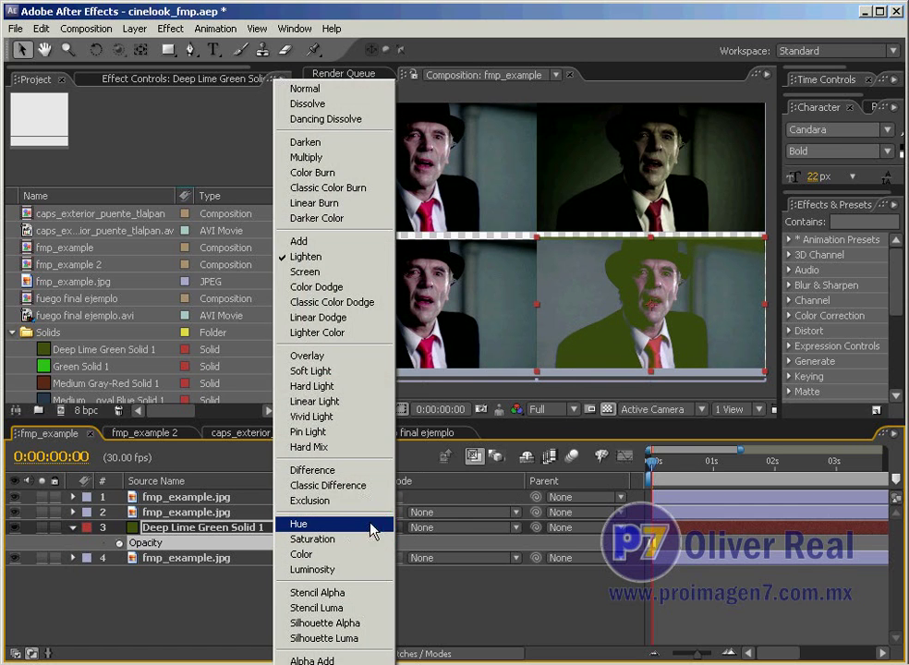
left_click(338, 272)
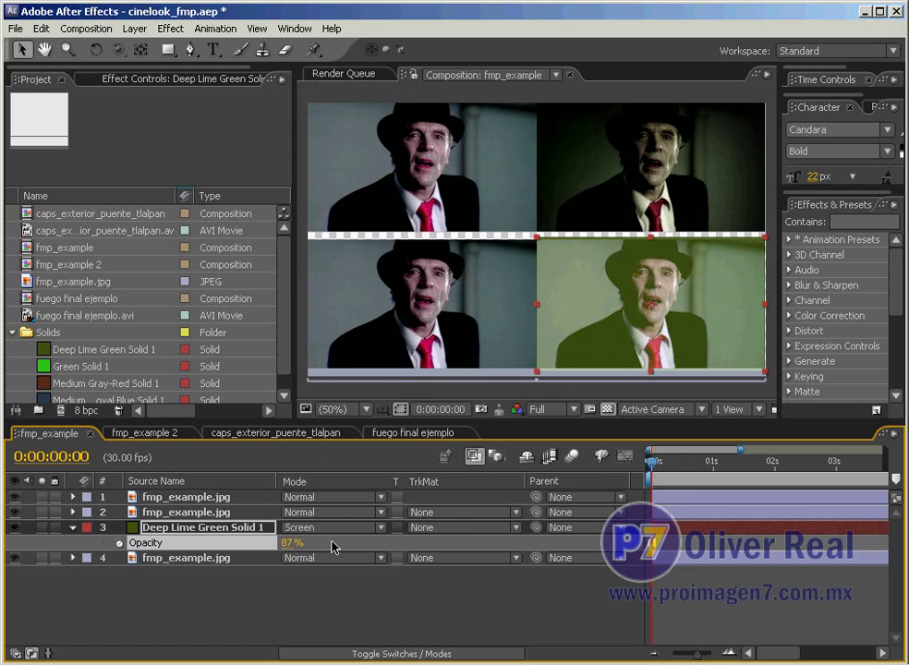
left_click(381, 529)
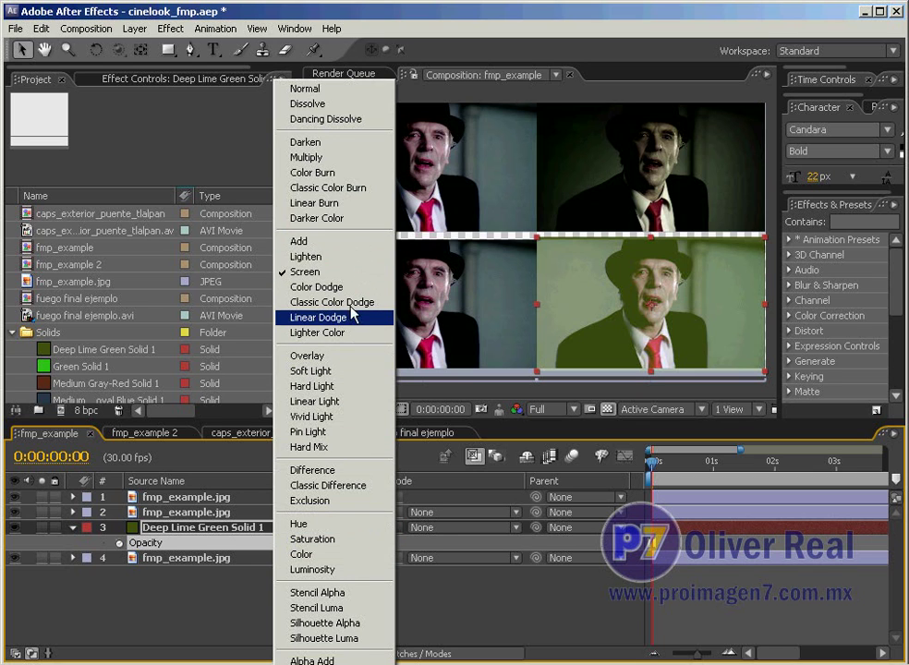
left_click(332, 286)
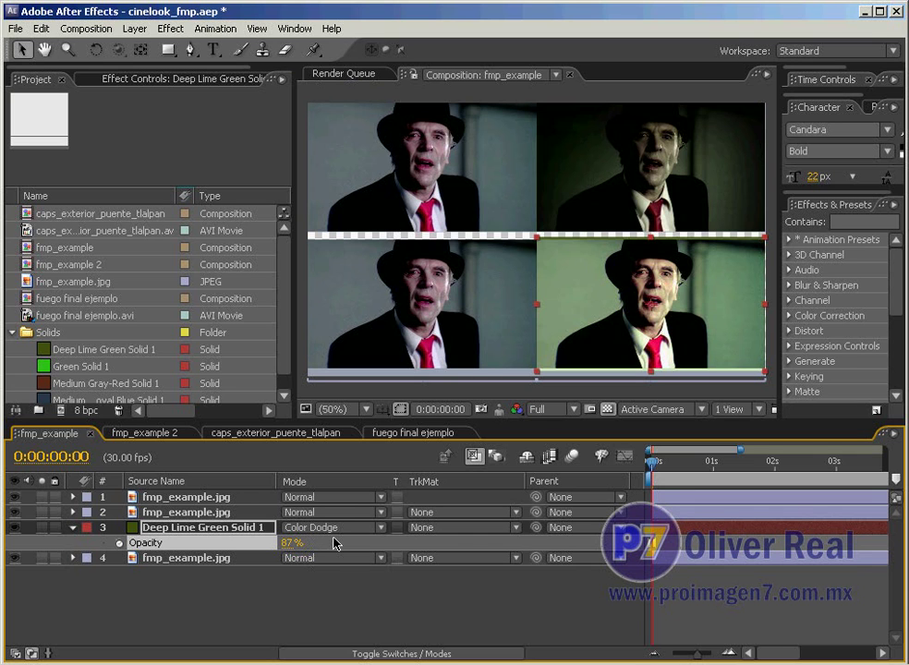
Set the lime solid's opacity to 77%
left_click_drag(290, 543, 314, 551)
left_click_drag(289, 546, 240, 544)
left_click_drag(265, 547, 286, 543)
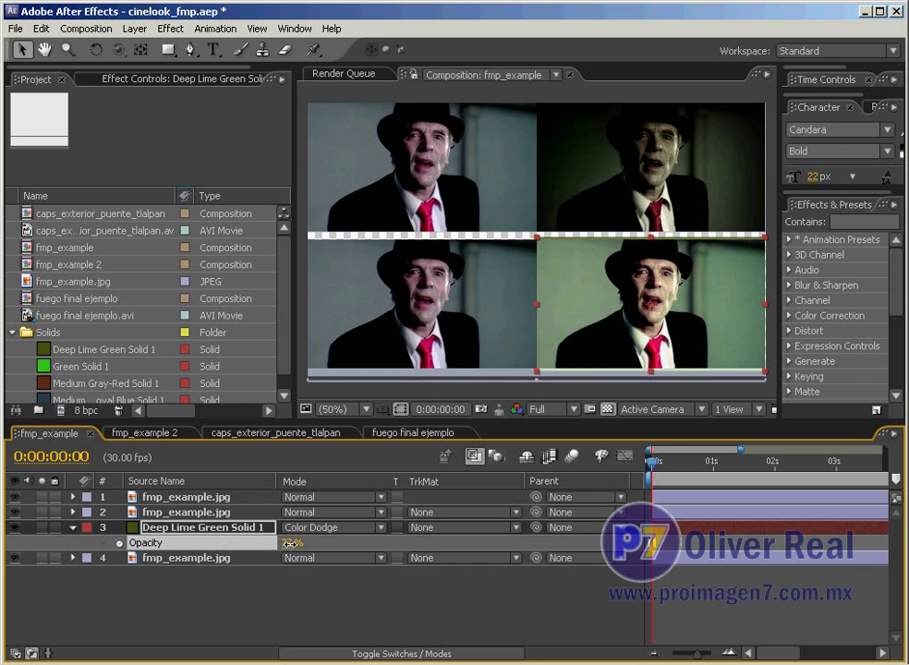
Toggle the lime solid's visibility off and on to compare tinted and untinted footage
left_click(14, 527)
left_click(13, 528)
left_click(14, 527)
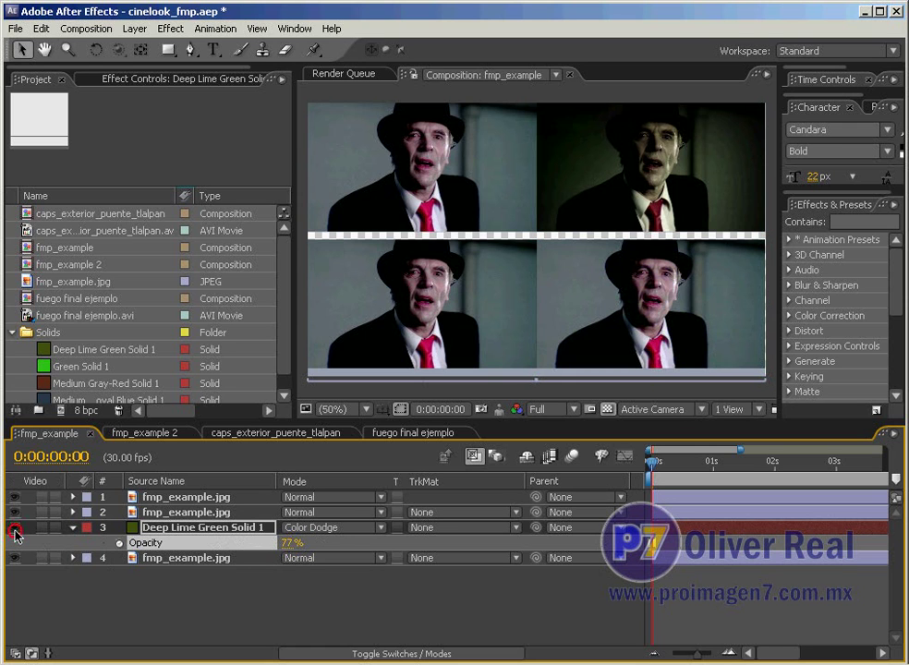
left_click(14, 527)
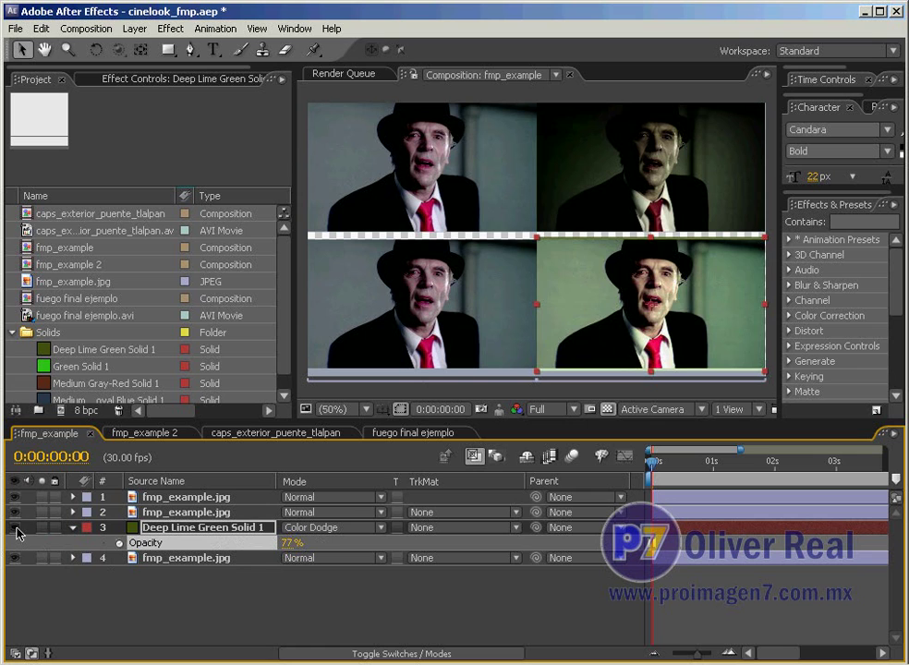
left_click(14, 527)
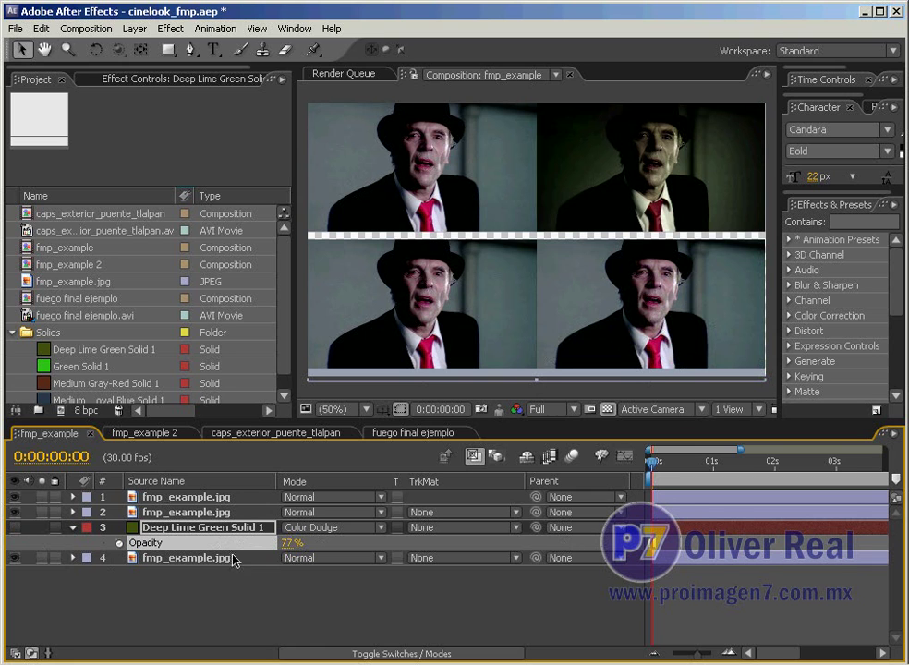
left_click(14, 528)
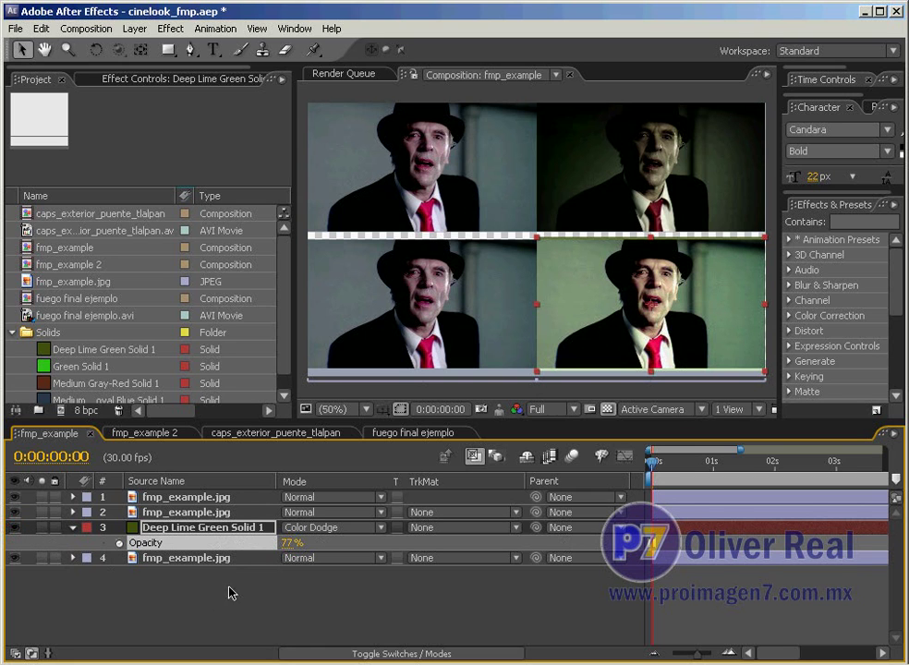
Add a dark blue (#163241) 510×300 solid on top and position it over the lower-right quadrant
right_click(366, 593)
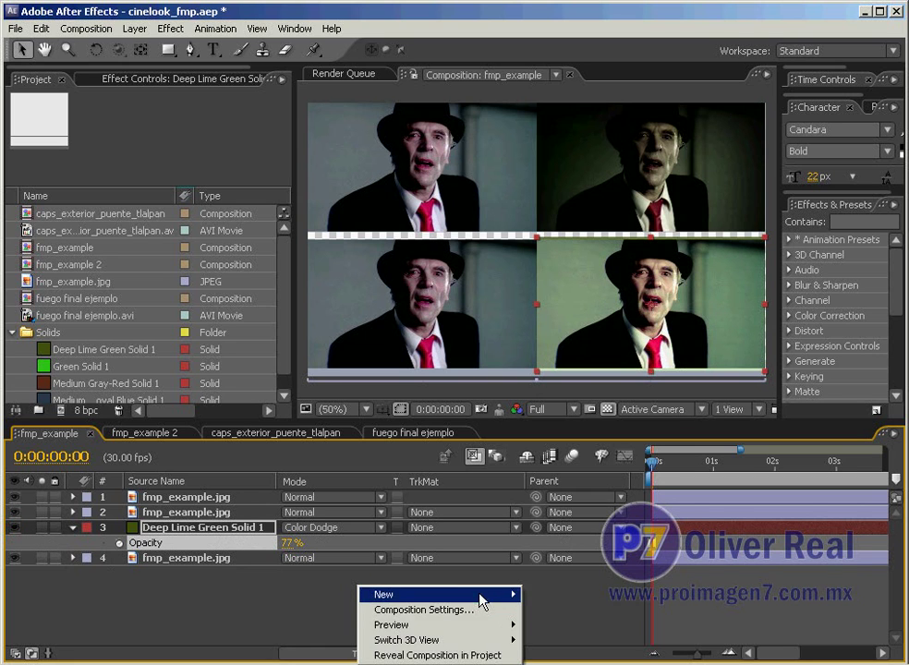
mouse_move(485, 594)
left_click(591, 506)
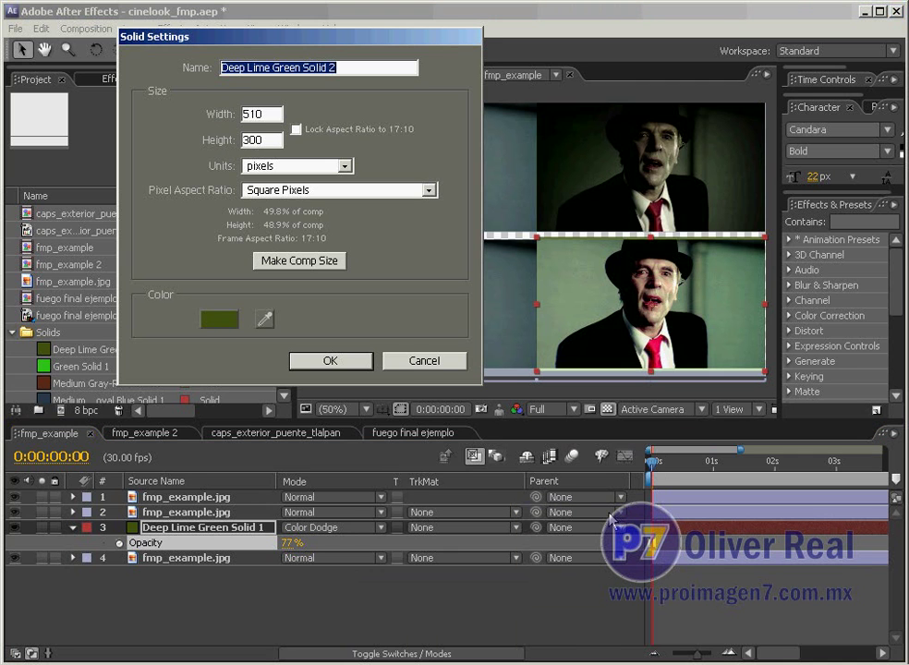
left_click(220, 317)
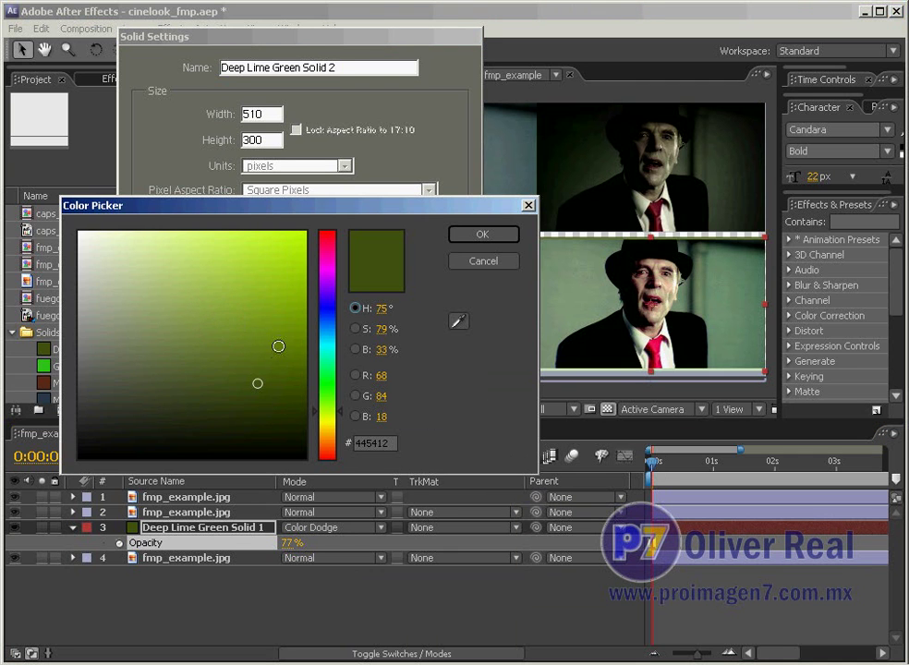
left_click(329, 316)
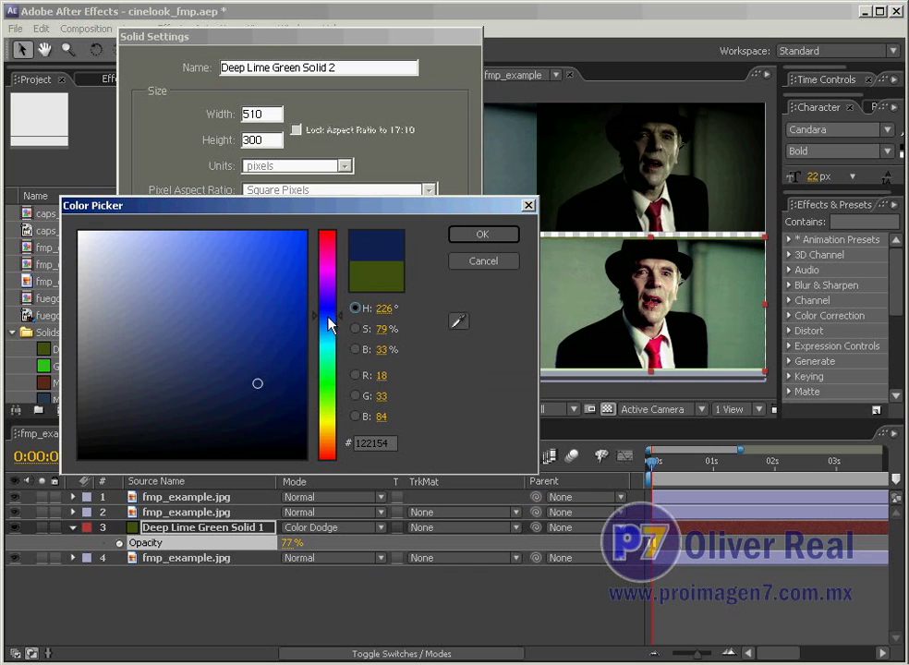
left_click_drag(334, 317, 336, 331)
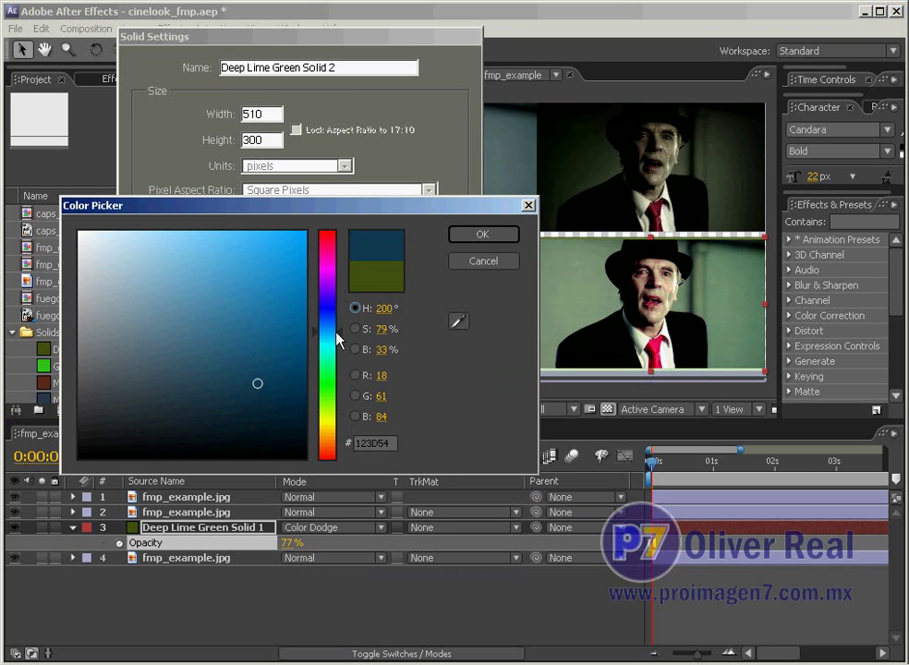
left_click_drag(274, 393, 228, 400)
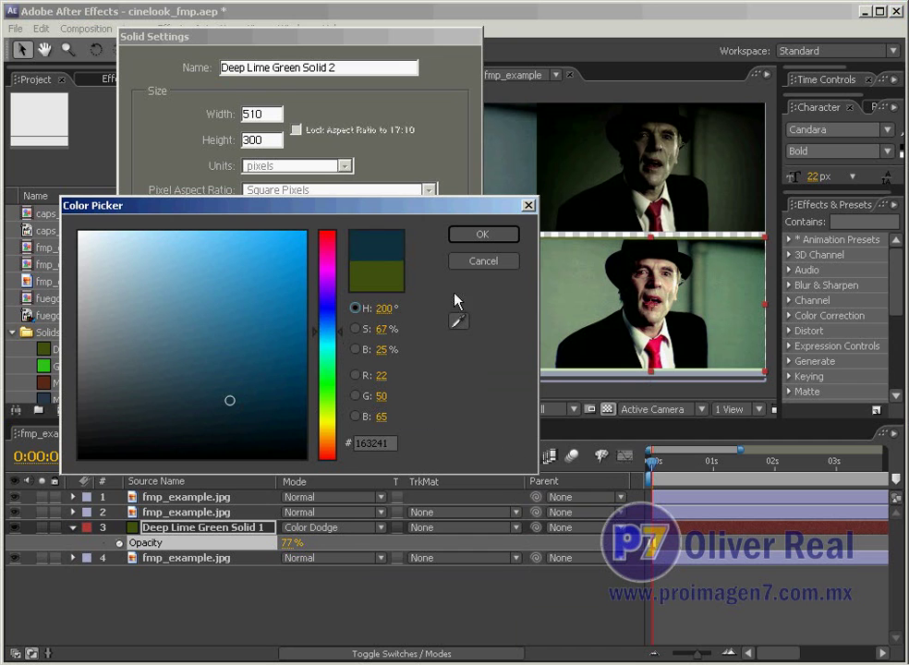
left_click(480, 237)
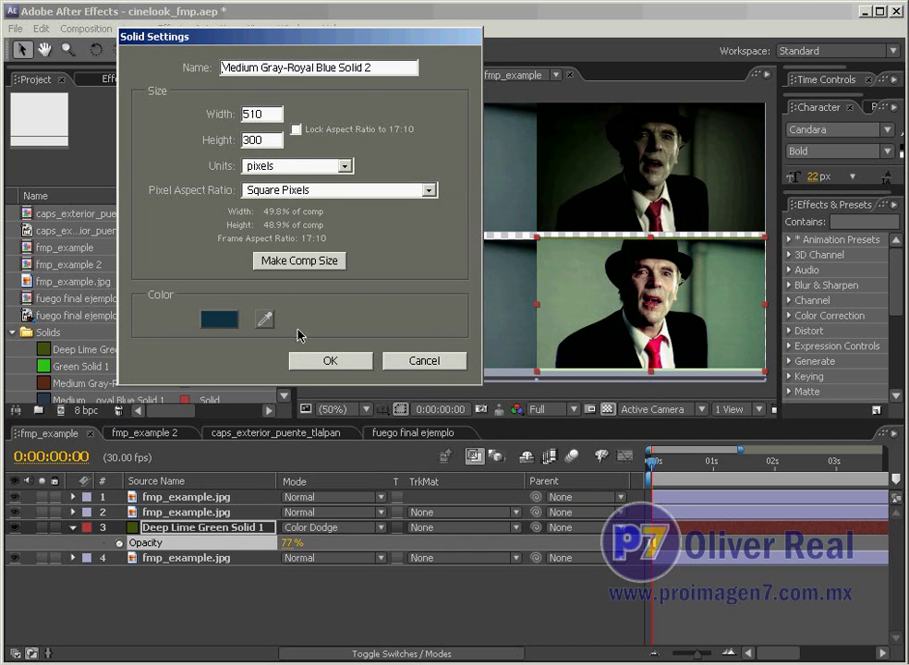
left_click(317, 362)
left_click_drag(533, 224, 632, 277)
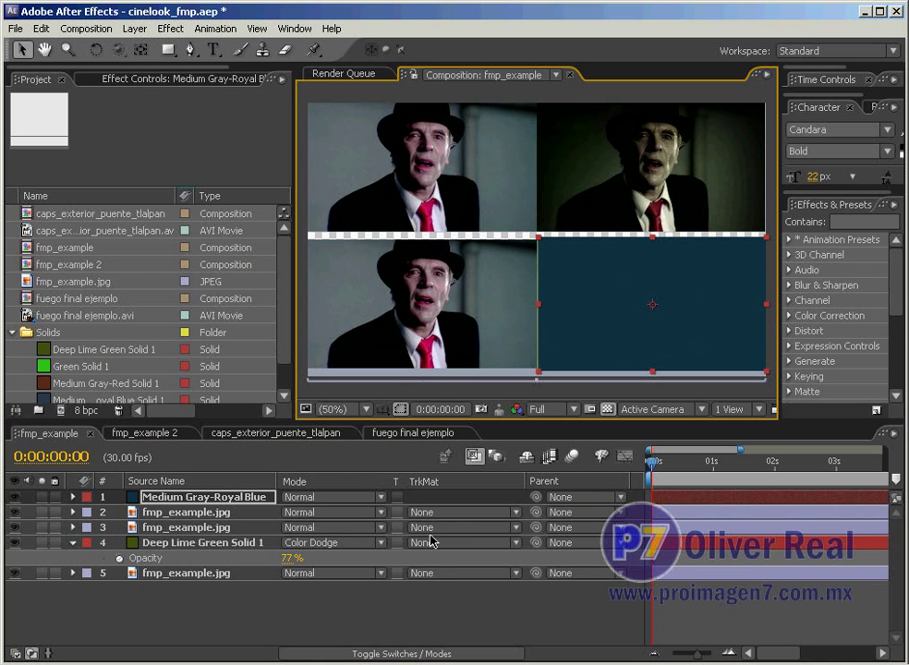
Set the blue solid's blend mode to Color and its opacity to 35%
left_click(379, 497)
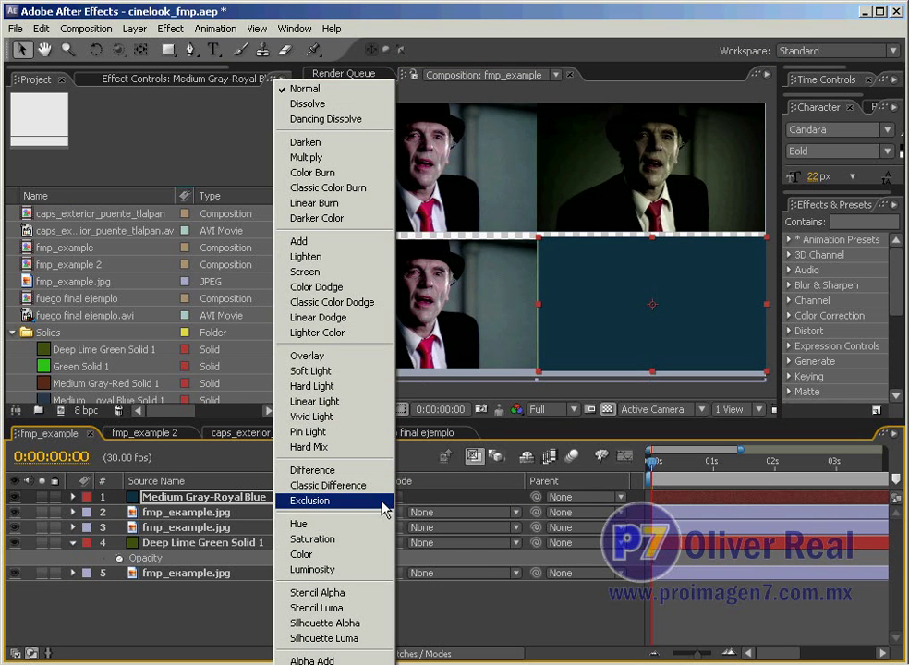
left_click(354, 554)
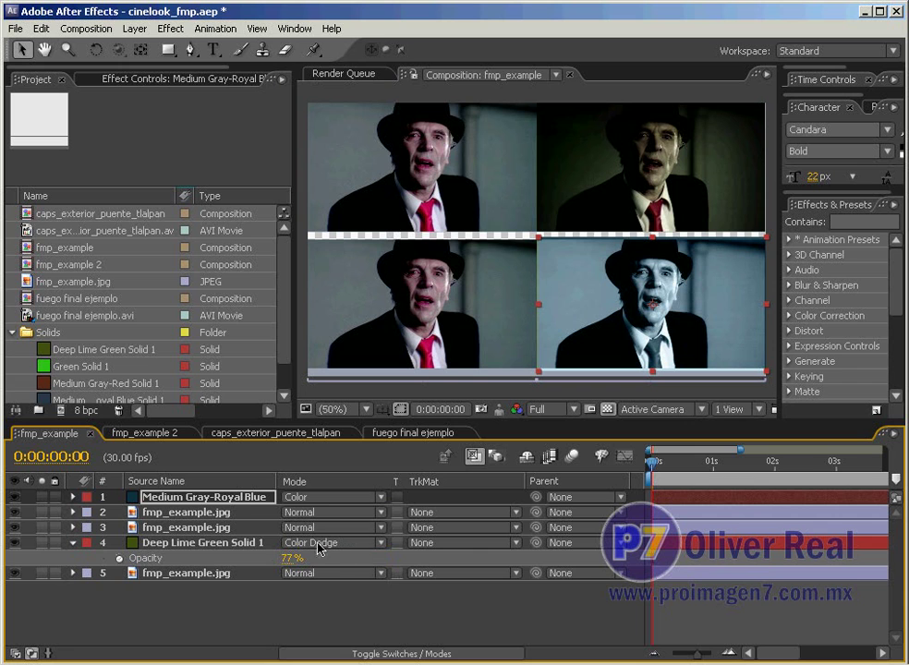
left_click(244, 497)
key("t")
left_click_drag(294, 513, 194, 512)
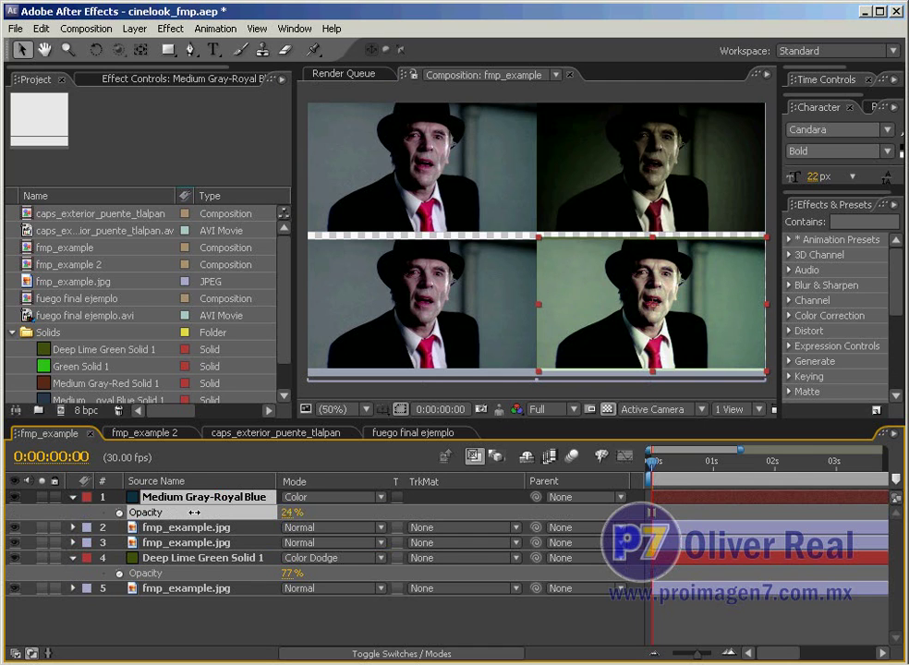
key("Return")
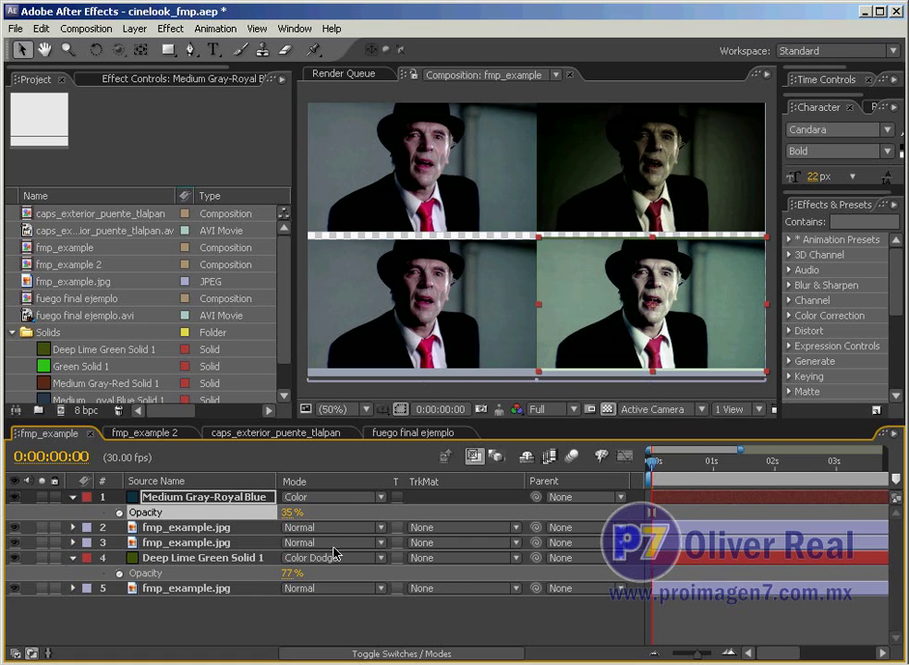
Darken the base footage with Levels (higher input black, lower gamma) and drop the blue solid to third
left_click(210, 591)
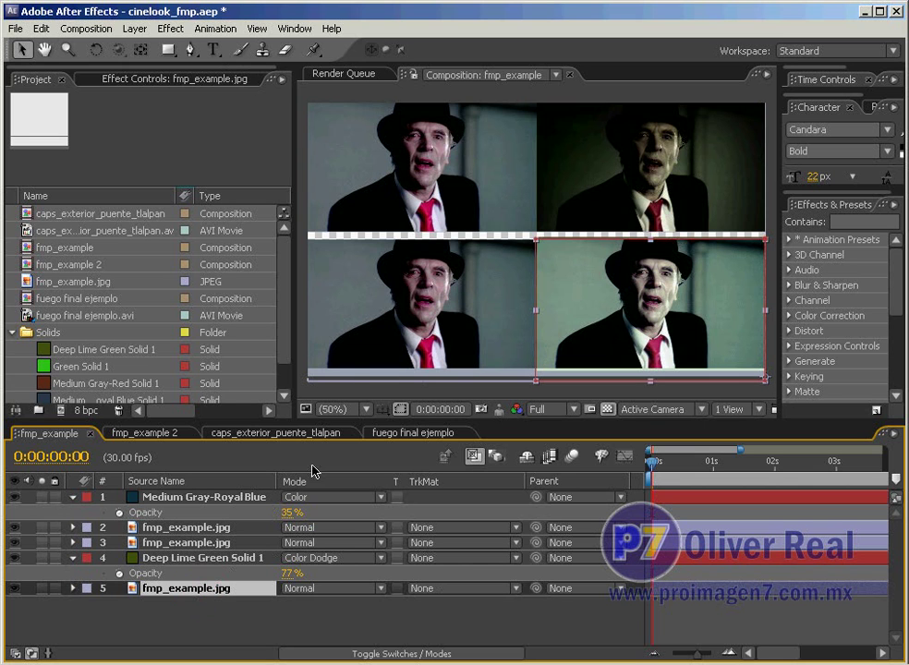
left_click(170, 29)
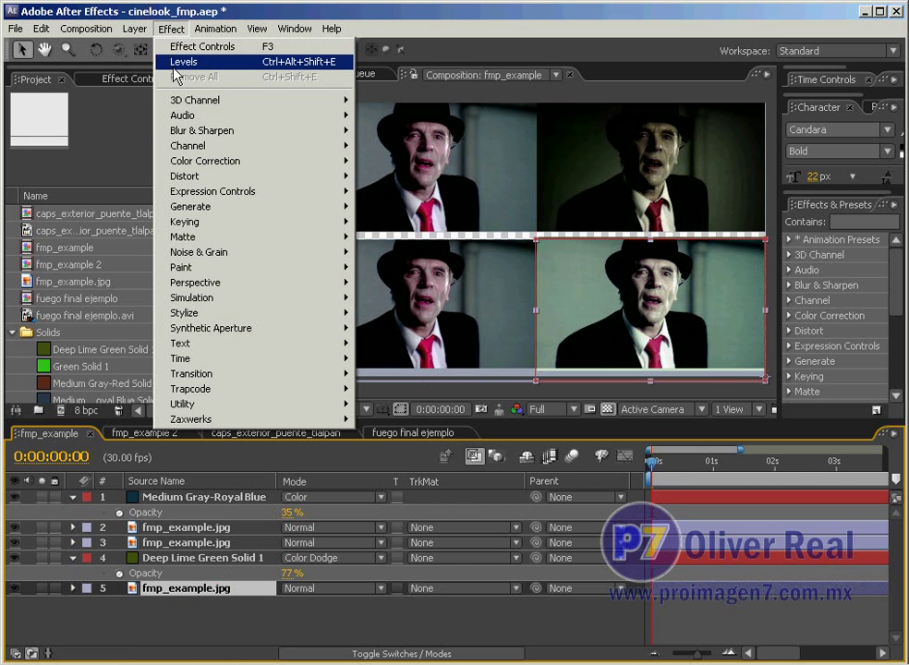
mouse_move(278, 167)
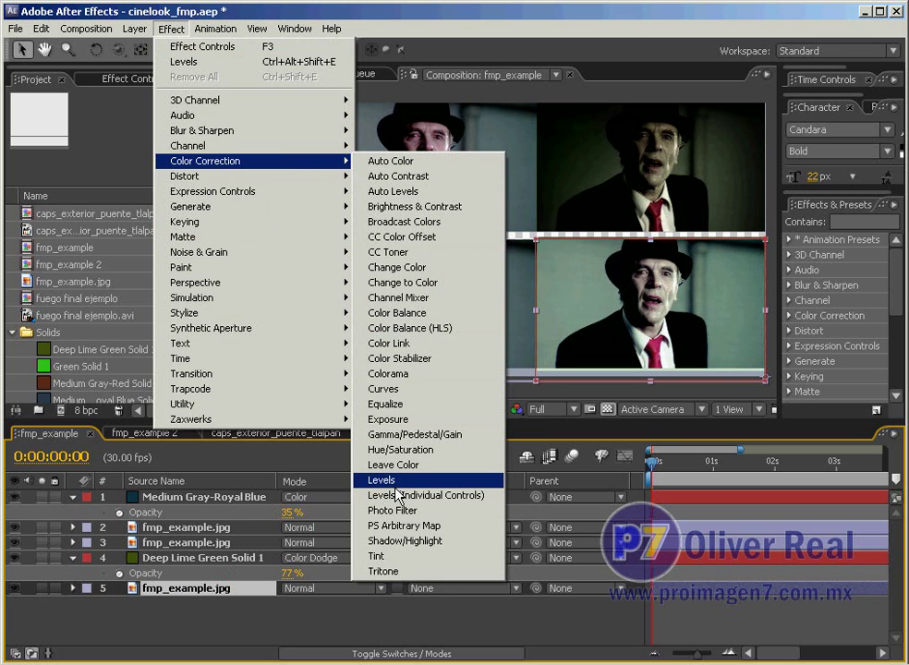
left_click(392, 481)
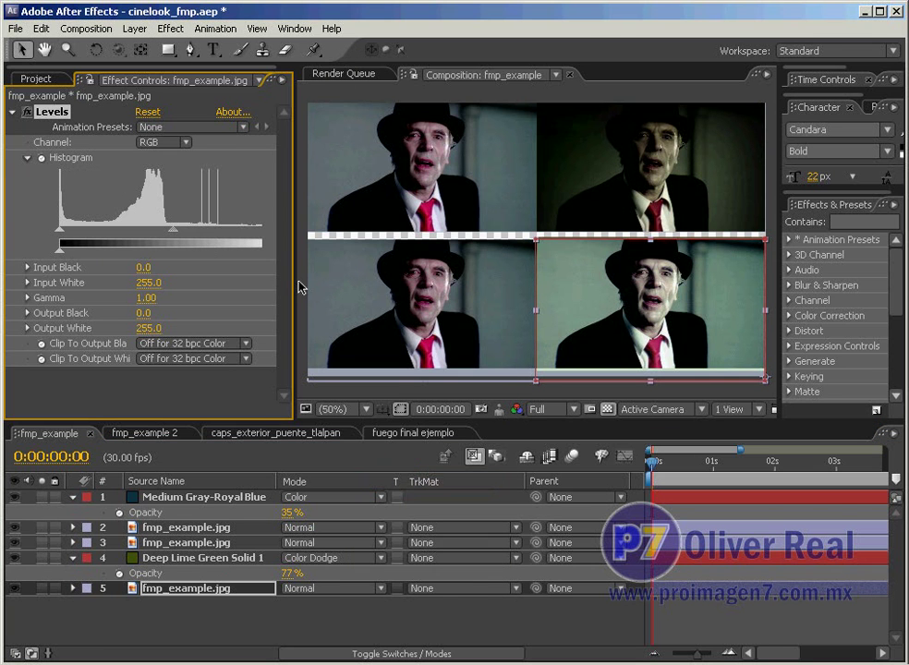
left_click_drag(299, 280, 329, 280)
left_click_drag(287, 226, 289, 227)
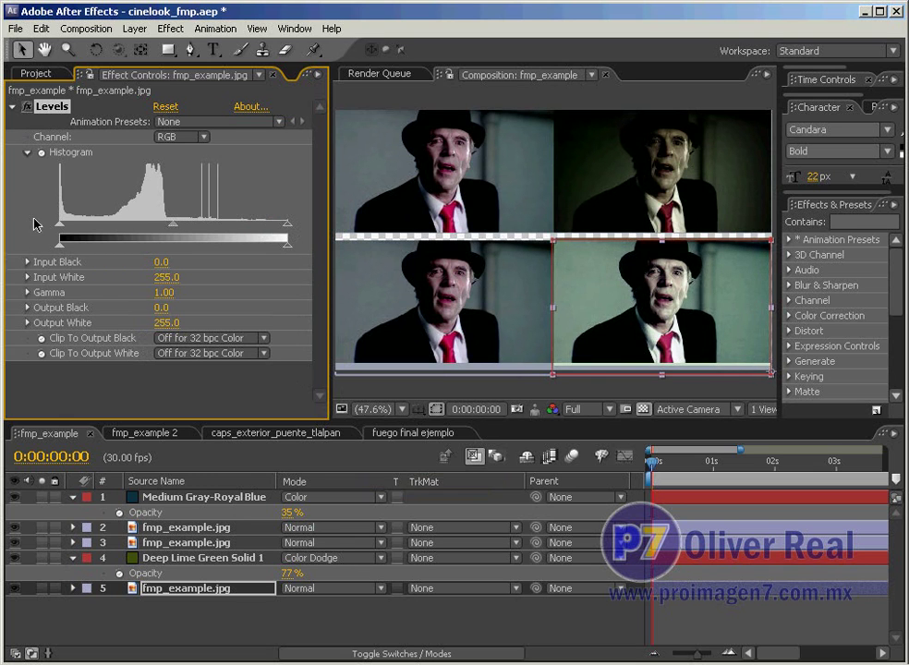
left_click_drag(58, 228, 83, 227)
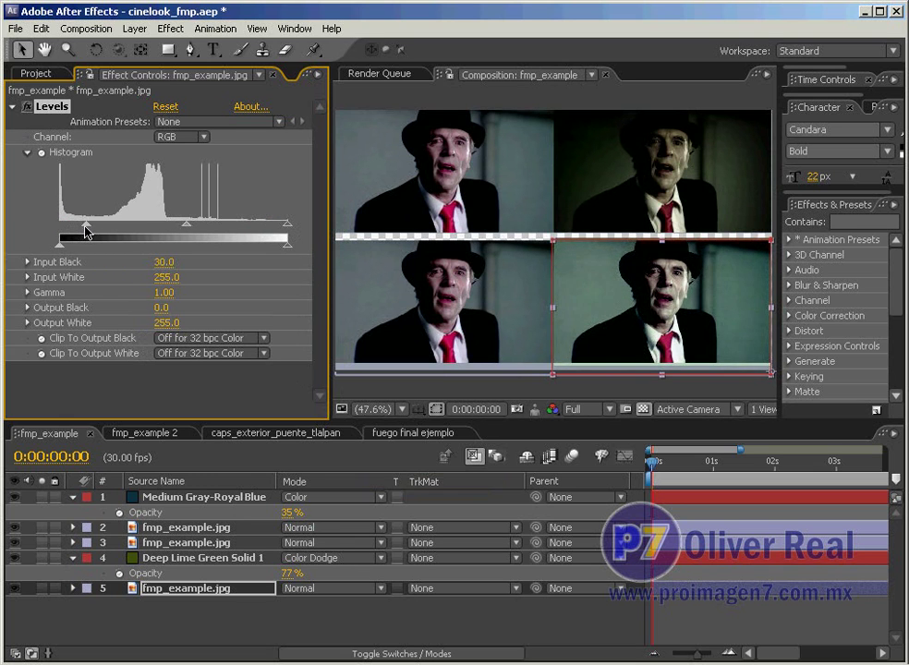
mouse_move(184, 225)
left_mouse_down()
mouse_move(193, 226)
mouse_move(187, 231)
left_mouse_up()
left_click_drag(187, 496, 185, 546)
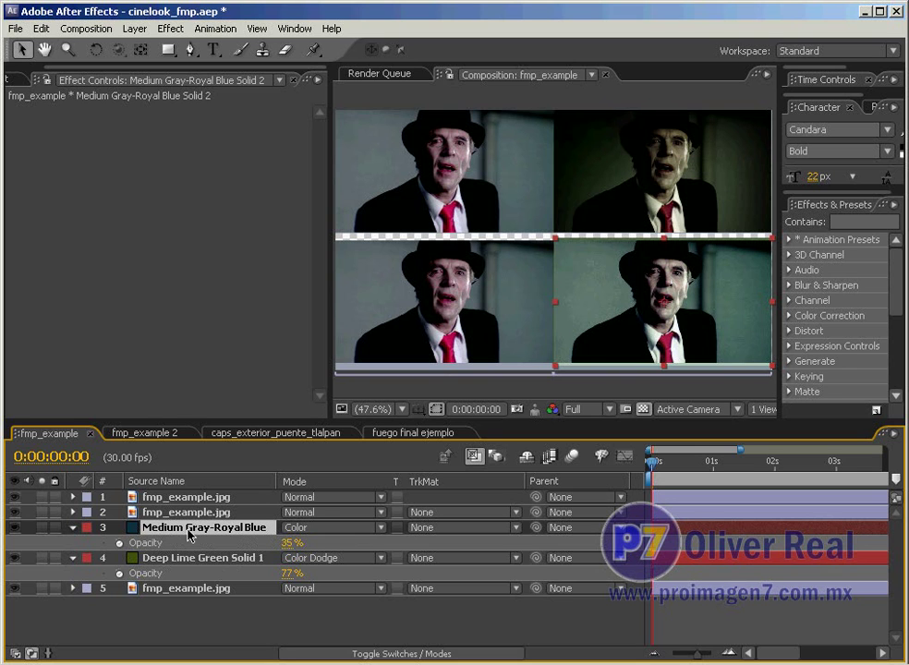
Move the blue solid below the lime solid and blend it as Overlay at 59% opacity
left_click_drag(189, 533, 195, 575)
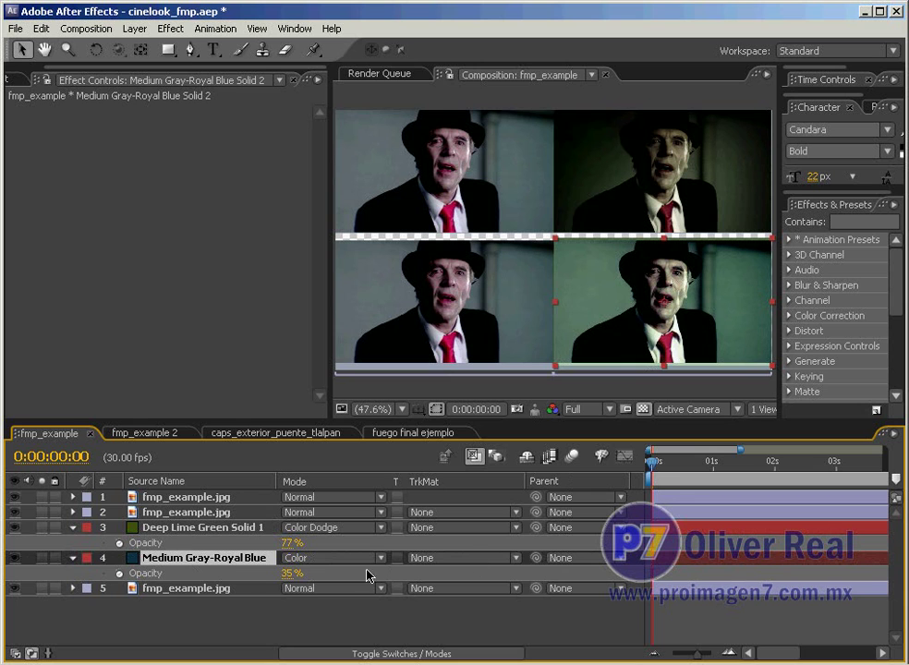
mouse_move(244, 558)
left_mouse_down()
mouse_move(239, 529)
mouse_move(251, 575)
left_mouse_up()
left_click(383, 560)
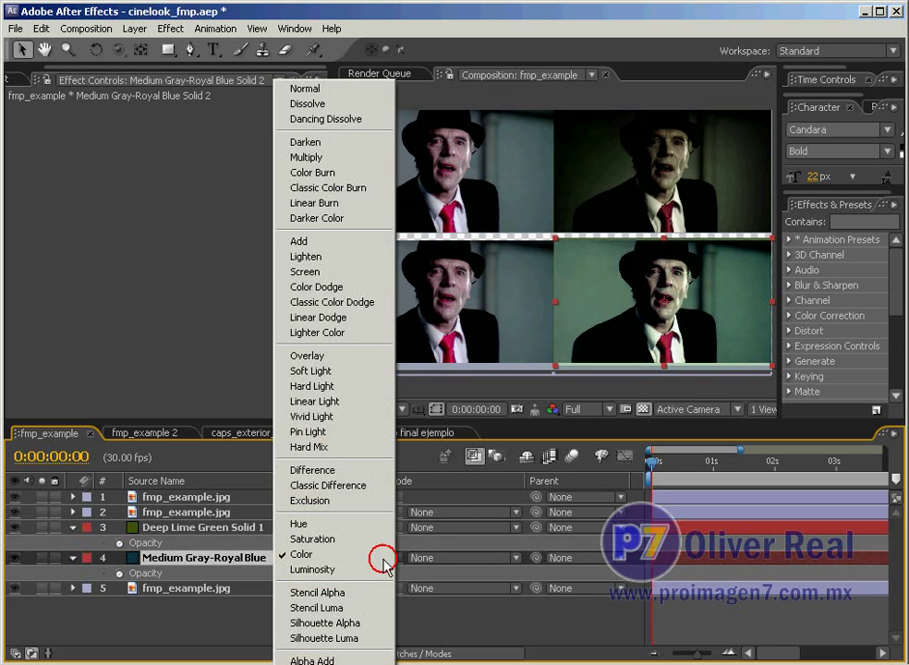
left_click(336, 361)
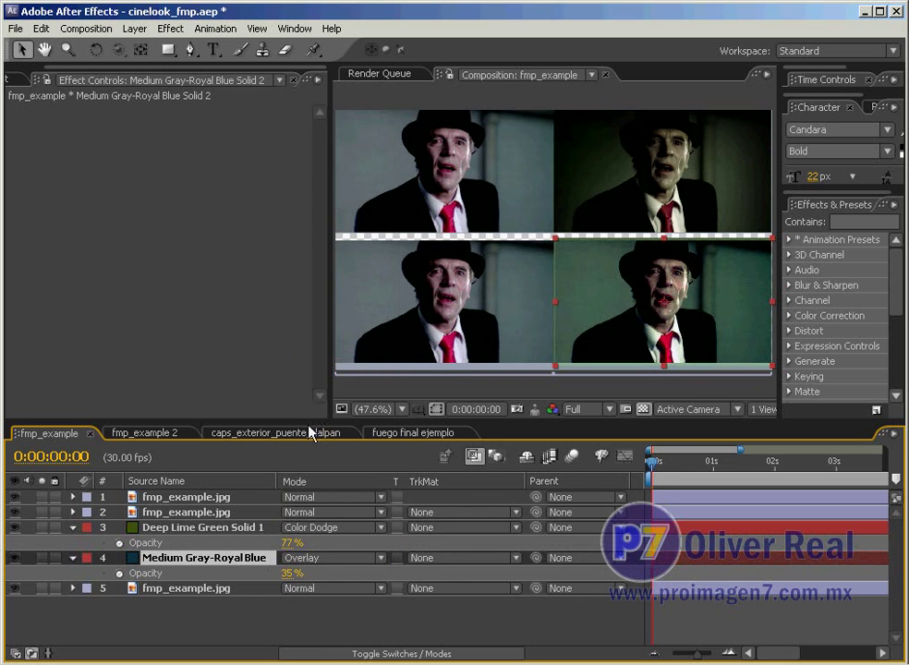
mouse_move(286, 573)
left_mouse_down()
mouse_move(267, 573)
mouse_move(367, 547)
mouse_move(304, 543)
left_mouse_up()
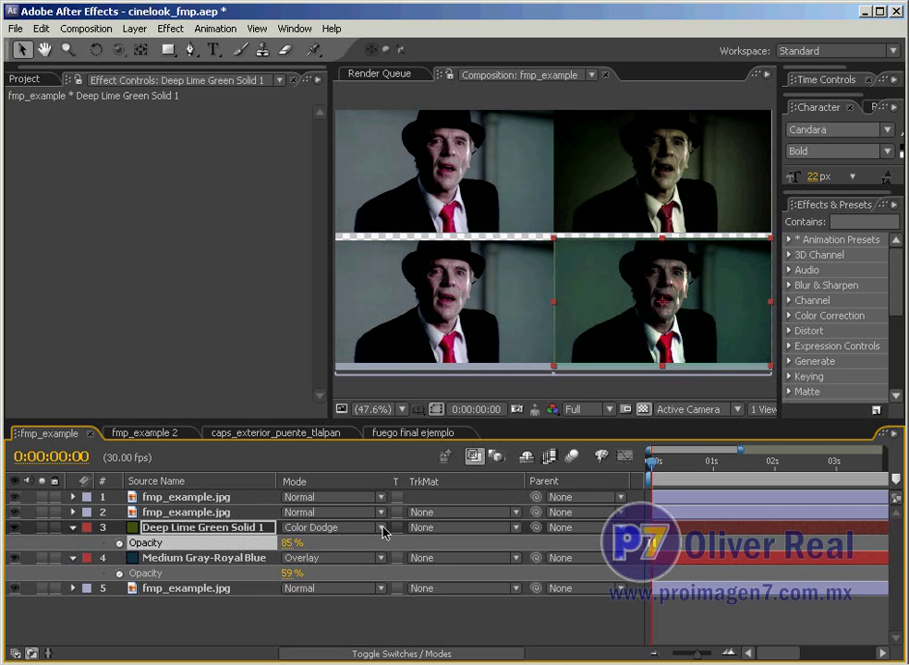
left_click(381, 529)
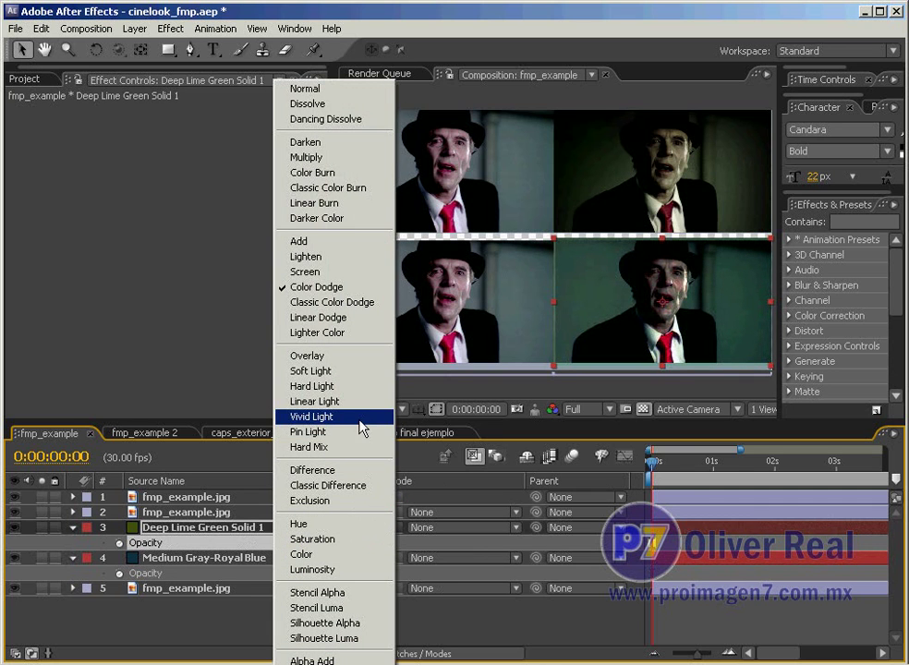
Try Hue, then Color blending on the lime solid, comparing opacities and ending at 39%
left_click(355, 524)
left_click_drag(304, 547, 326, 542)
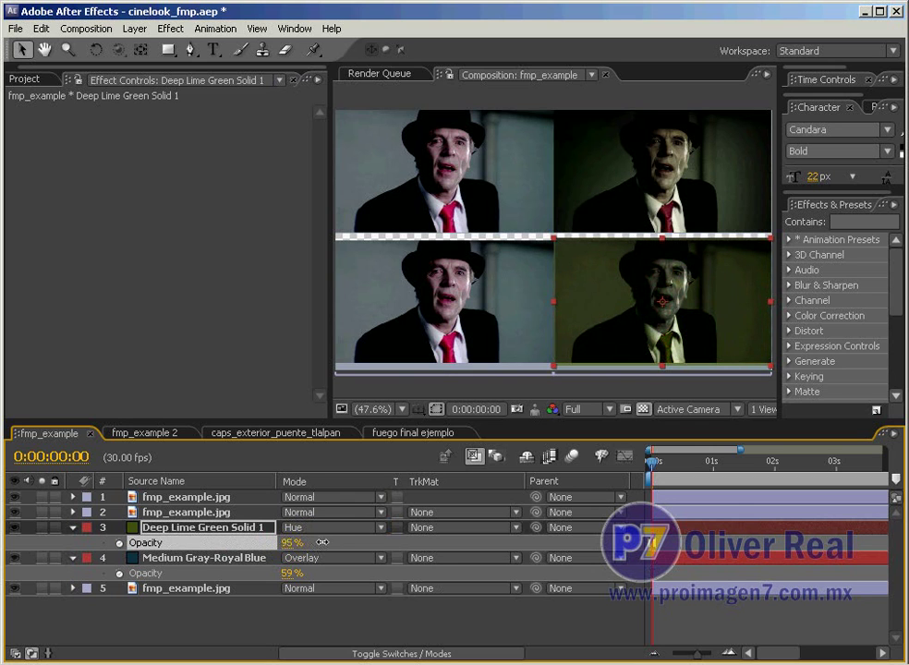
mouse_move(326, 542)
left_mouse_down()
mouse_move(232, 546)
mouse_move(292, 530)
mouse_move(246, 530)
left_mouse_up()
left_click(380, 528)
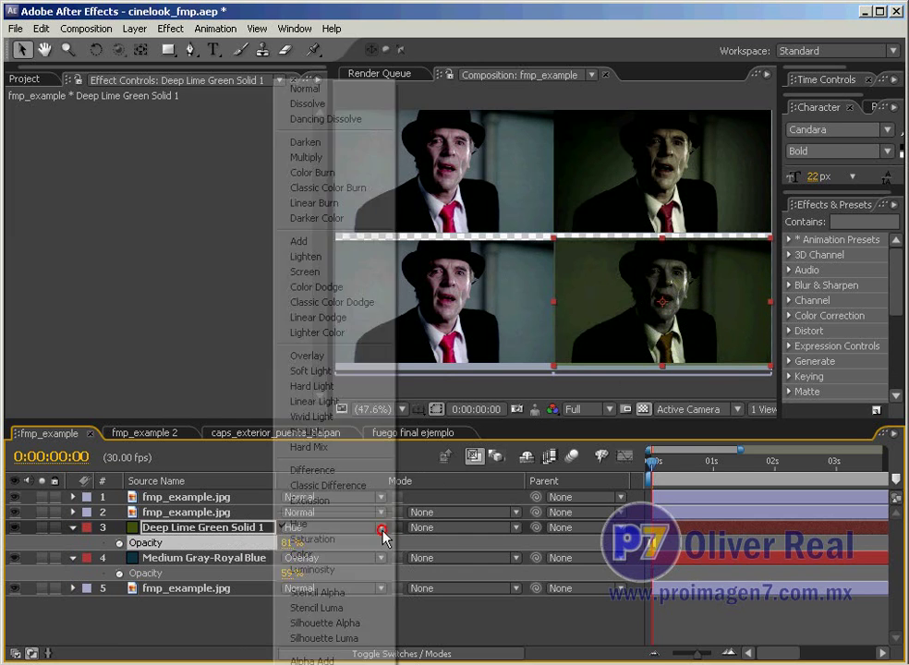
left_click(360, 555)
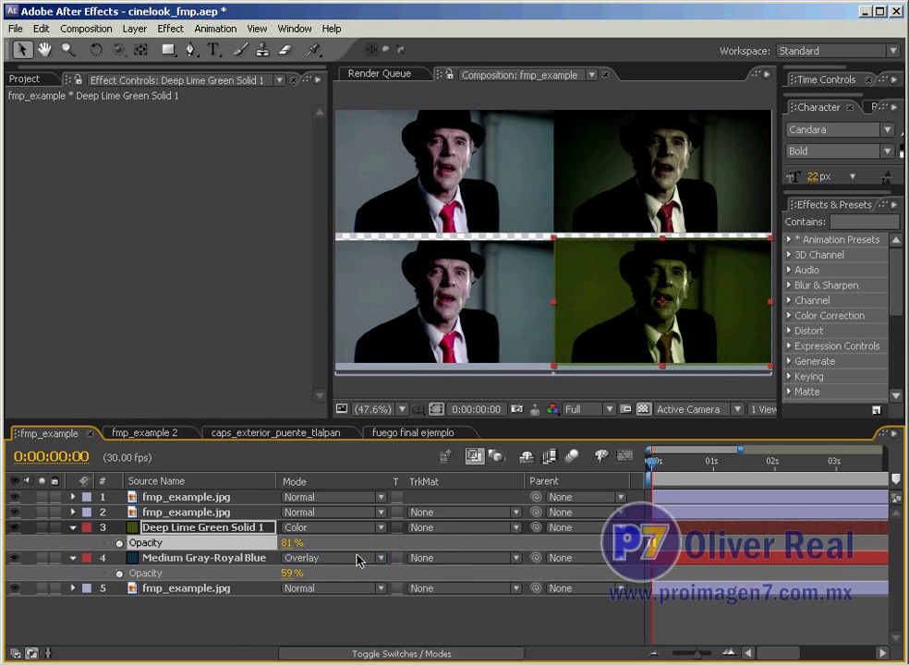
left_click_drag(295, 547, 217, 547)
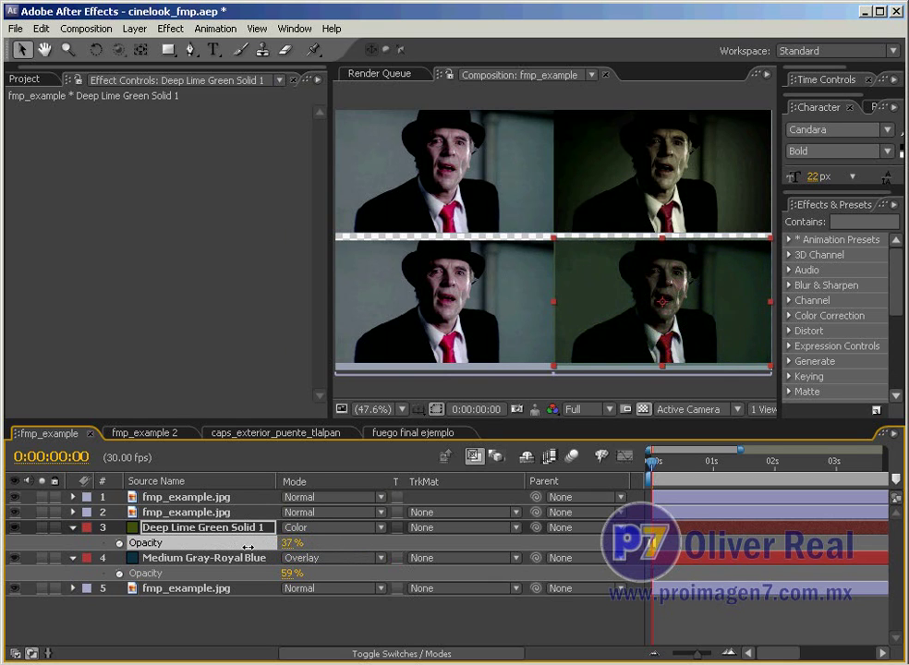
left_click_drag(266, 551, 255, 554)
Try Saturation at full opacity, then settle the lime solid on Overlay at 42%
left_click(380, 527)
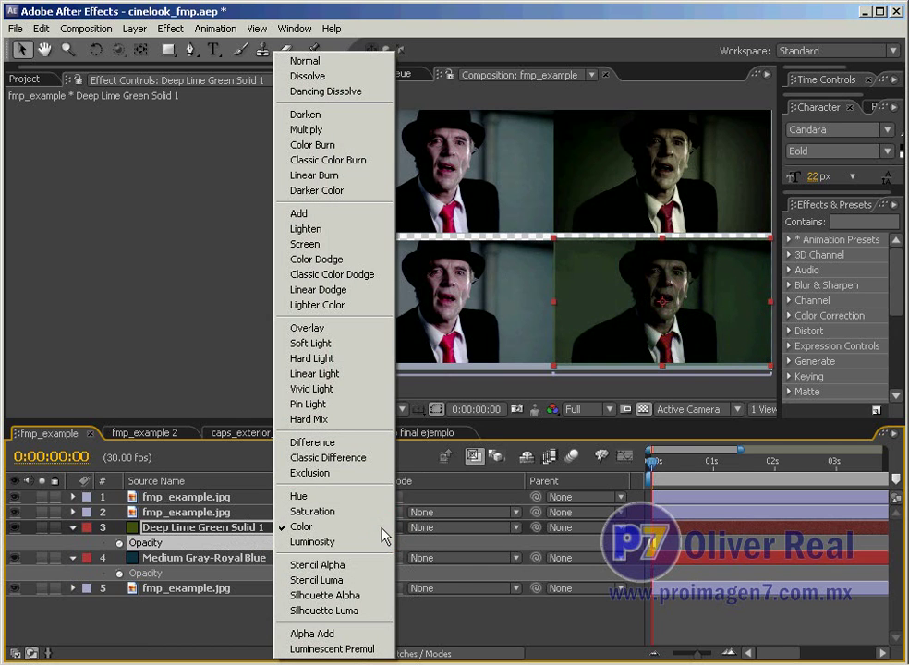
left_click(379, 512)
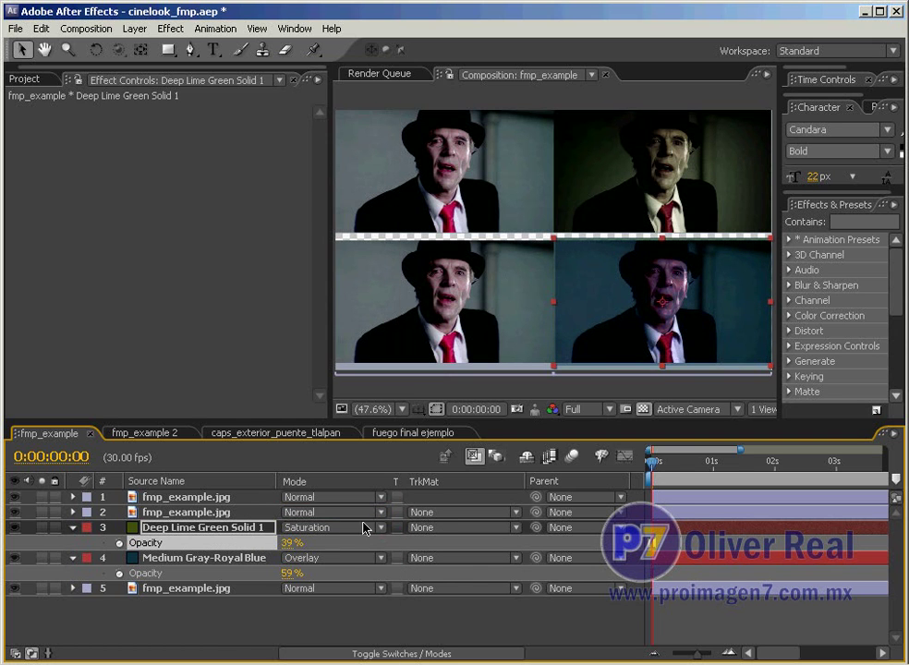
mouse_move(289, 546)
left_mouse_down()
mouse_move(379, 554)
mouse_move(293, 544)
left_mouse_up()
left_click(381, 533)
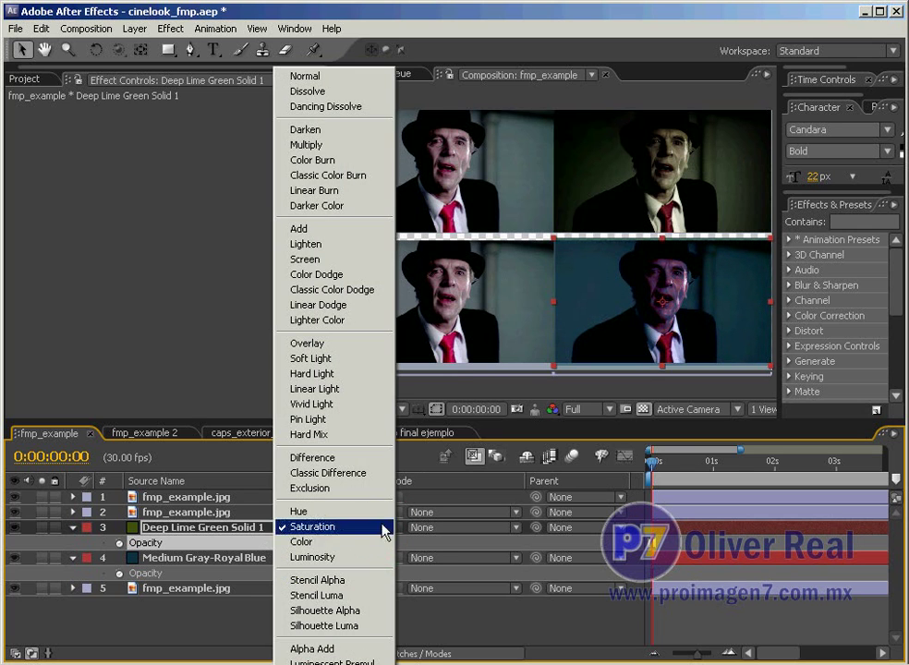
left_click(369, 351)
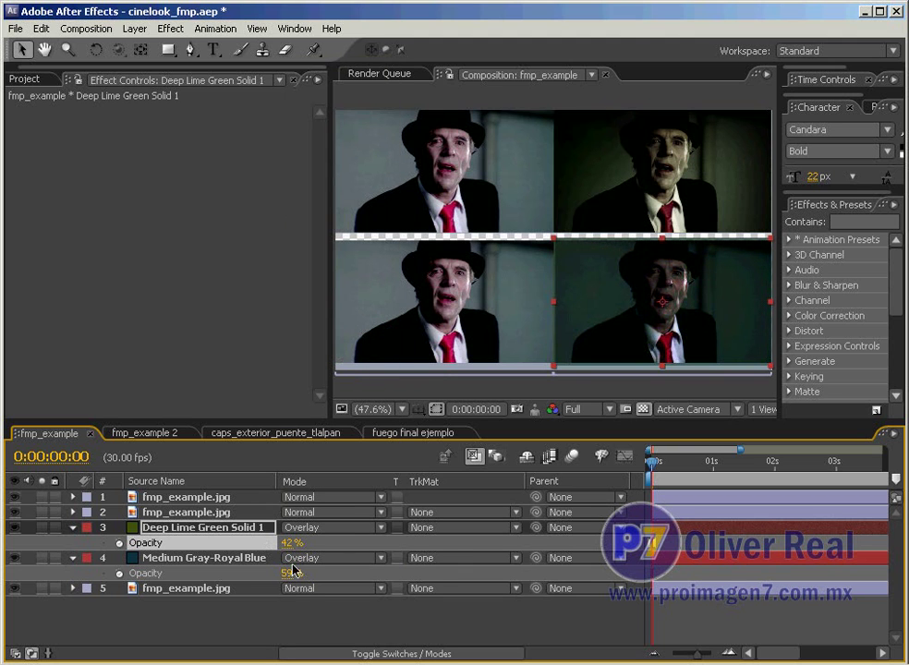
Lower the opacities of Deep Lime Green and Medium Gray-Royal Blue, the blue solid to 39%
left_click_drag(292, 543, 224, 540)
mouse_move(277, 573)
left_mouse_down()
mouse_move(232, 573)
mouse_move(244, 573)
left_mouse_up()
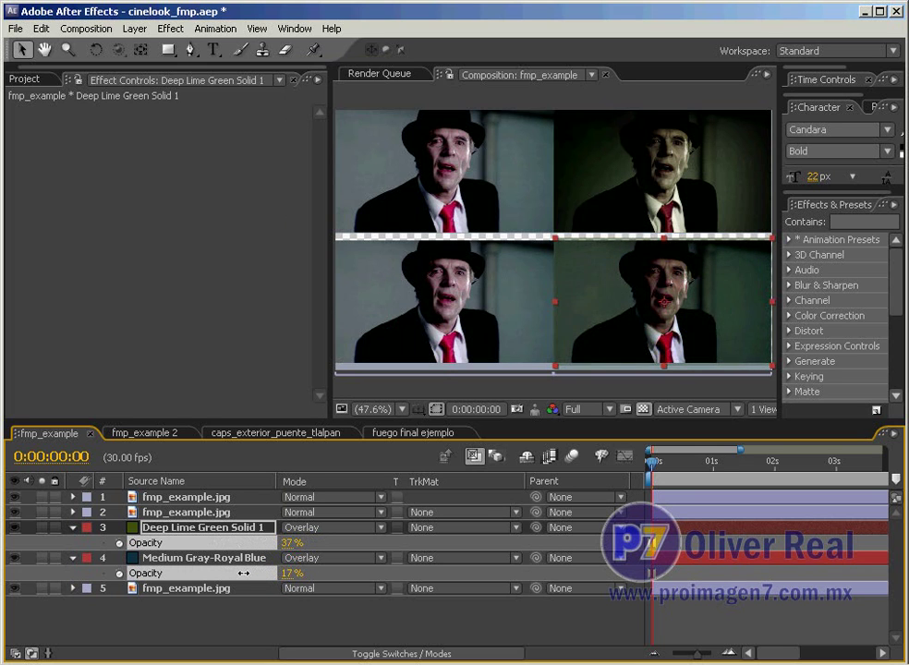
left_click(249, 573)
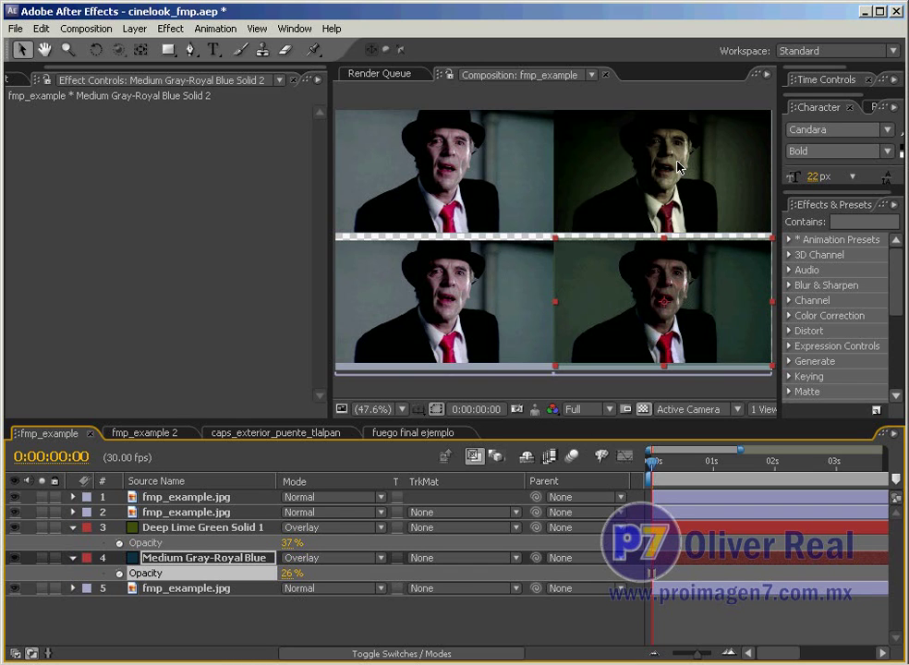
Brighten fmp_example.jpg's Levels gamma to about 1.32 and settle Deep Lime Green at 49%
left_click(209, 590)
mouse_move(190, 224)
left_mouse_down()
mouse_move(168, 225)
mouse_move(166, 239)
left_mouse_up()
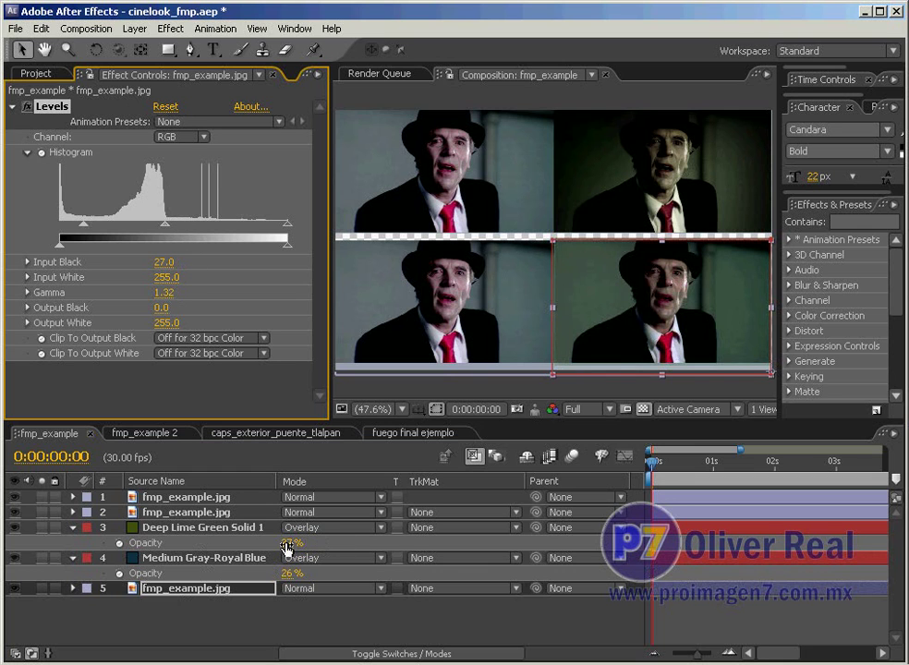
mouse_move(290, 543)
left_mouse_down()
mouse_move(303, 536)
mouse_move(303, 575)
mouse_move(278, 543)
left_mouse_up()
left_click(139, 543)
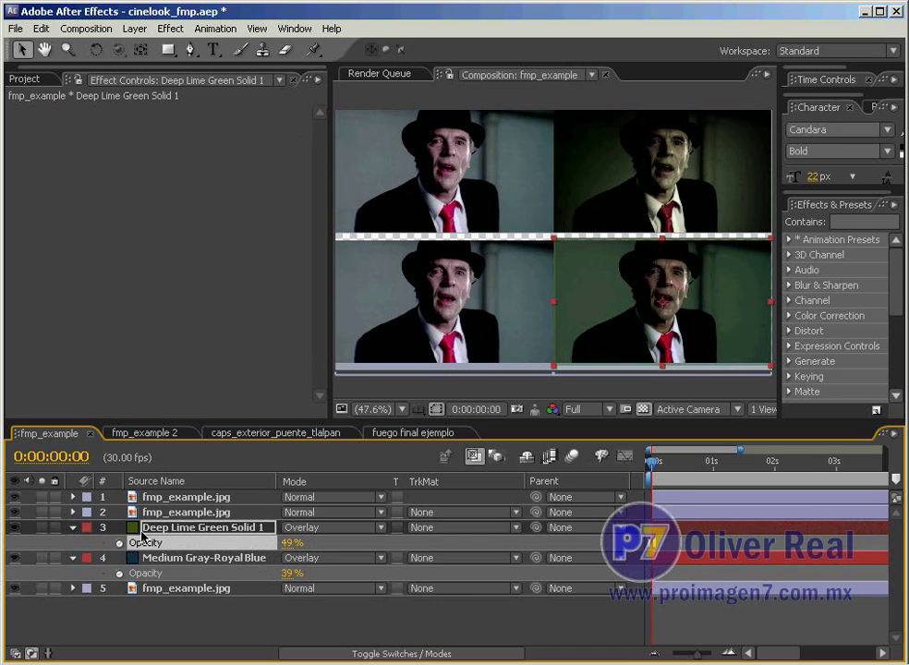
Start a new solid layer from the timeline's New menu
right_click(322, 612)
mouse_move(458, 614)
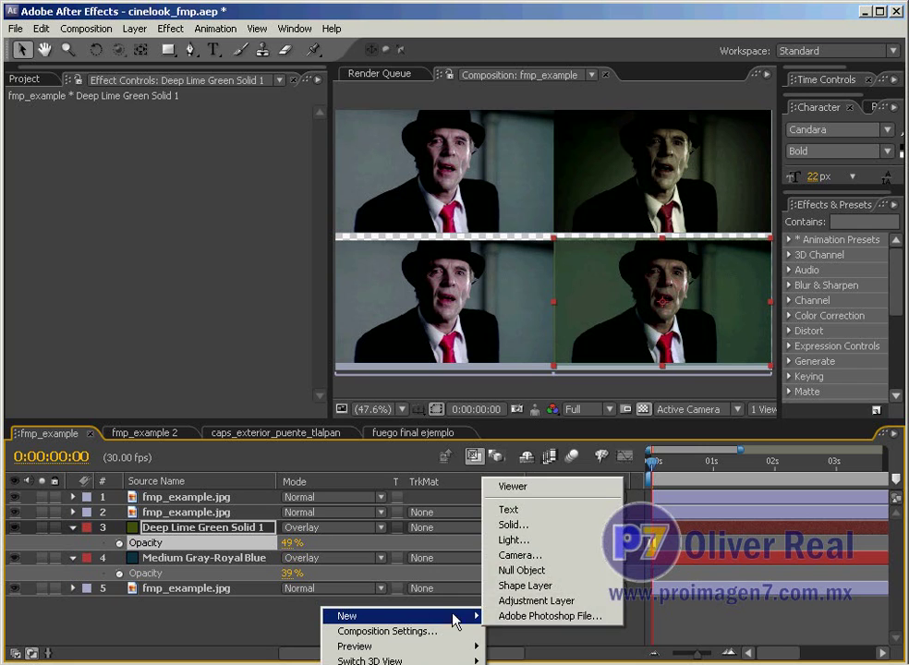
left_click(531, 524)
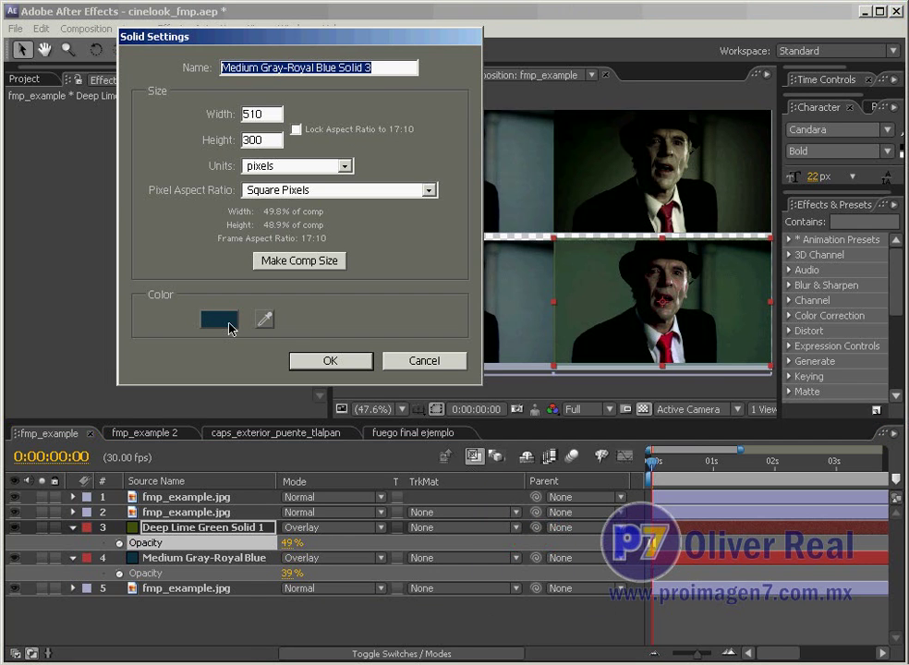
Give the 510×300 solid a dark olive-yellow colour (#36361E) and create Dark Yellow Solid 1
left_click(228, 323)
left_click_drag(340, 340, 339, 401)
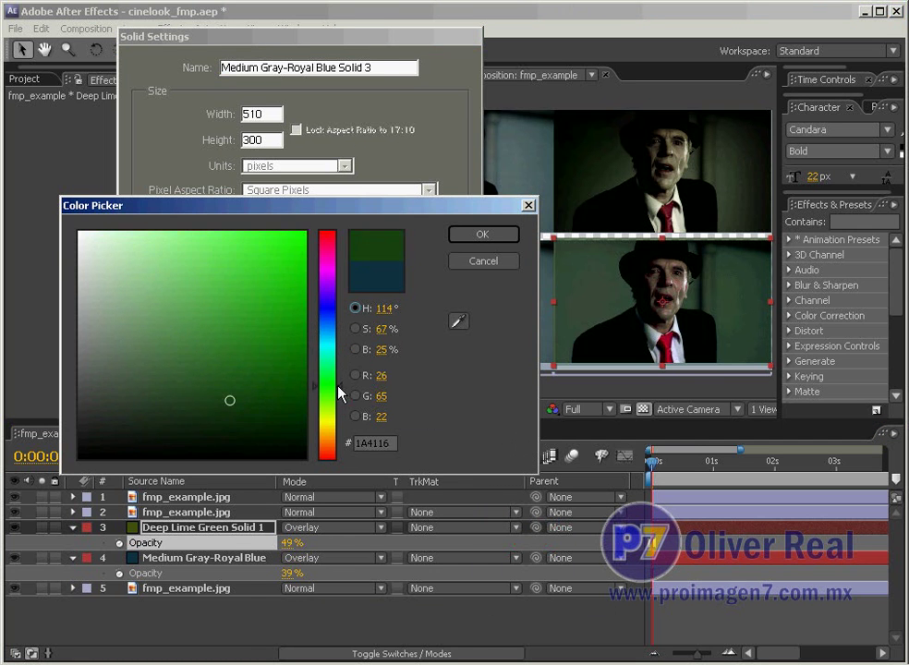
left_click(228, 400)
left_click_drag(227, 400, 176, 410)
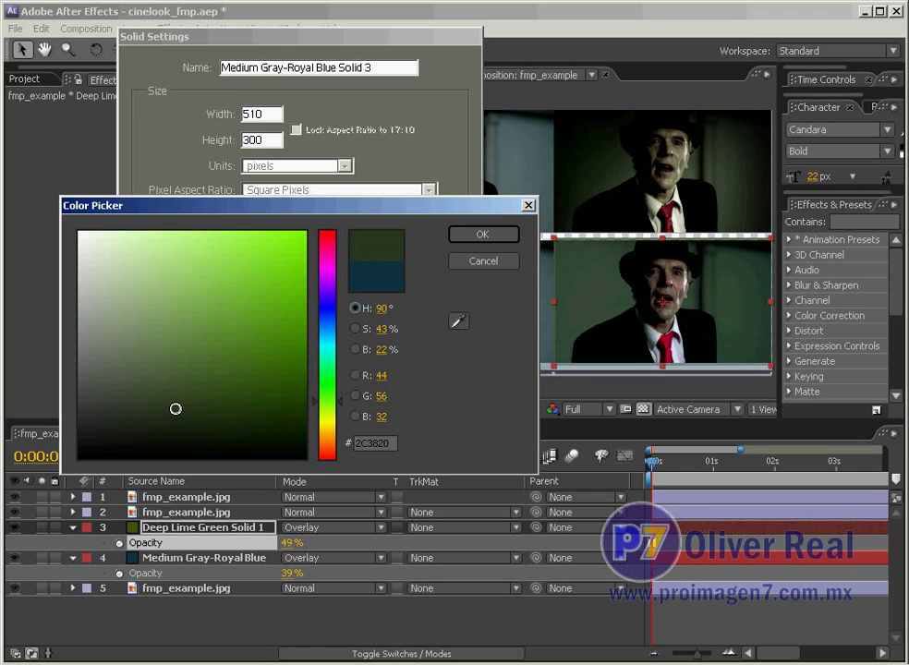
left_click_drag(339, 402, 340, 427)
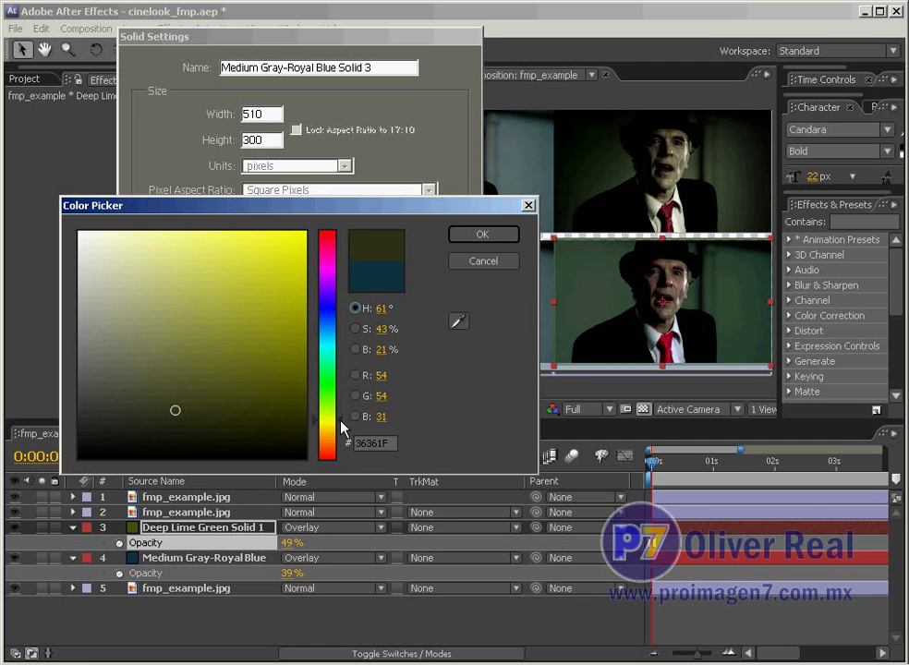
left_click(182, 413)
left_click_drag(182, 417, 181, 410)
left_click(475, 234)
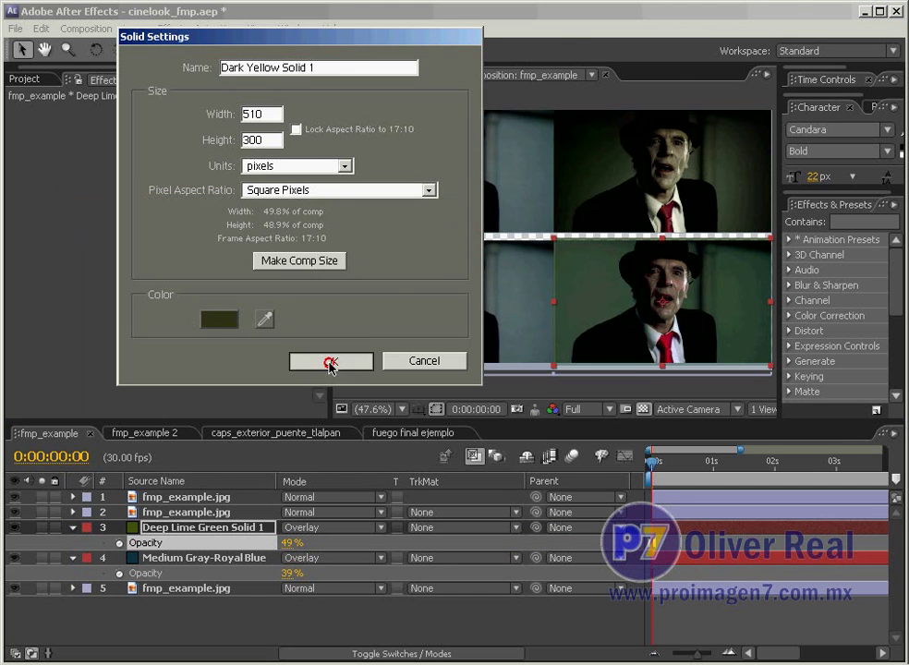
left_click(301, 360)
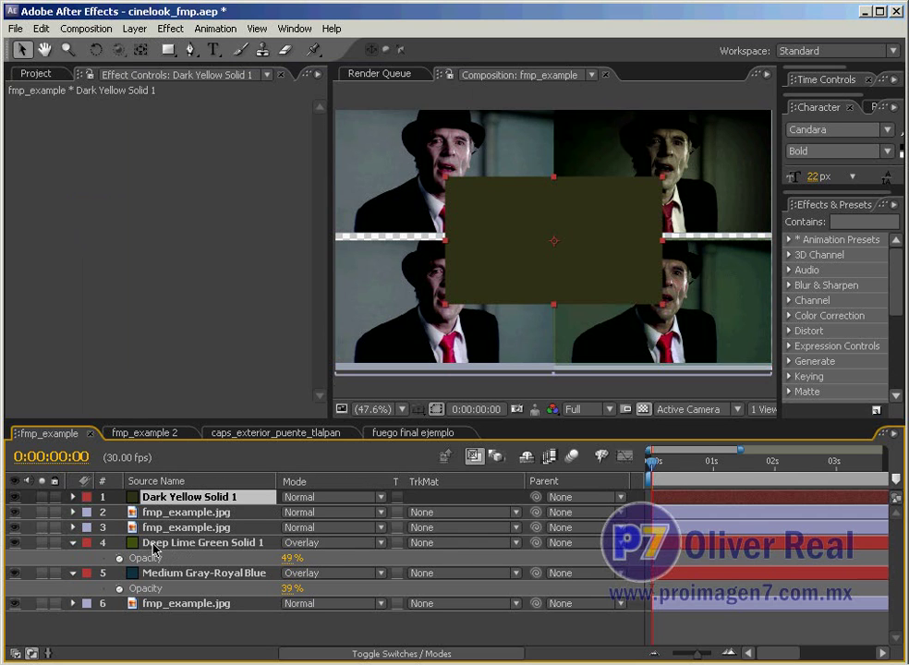
Delete Deep Lime Green and move Dark Yellow Solid 1 to layer 3 over the lower-right quadrant
left_click(204, 544)
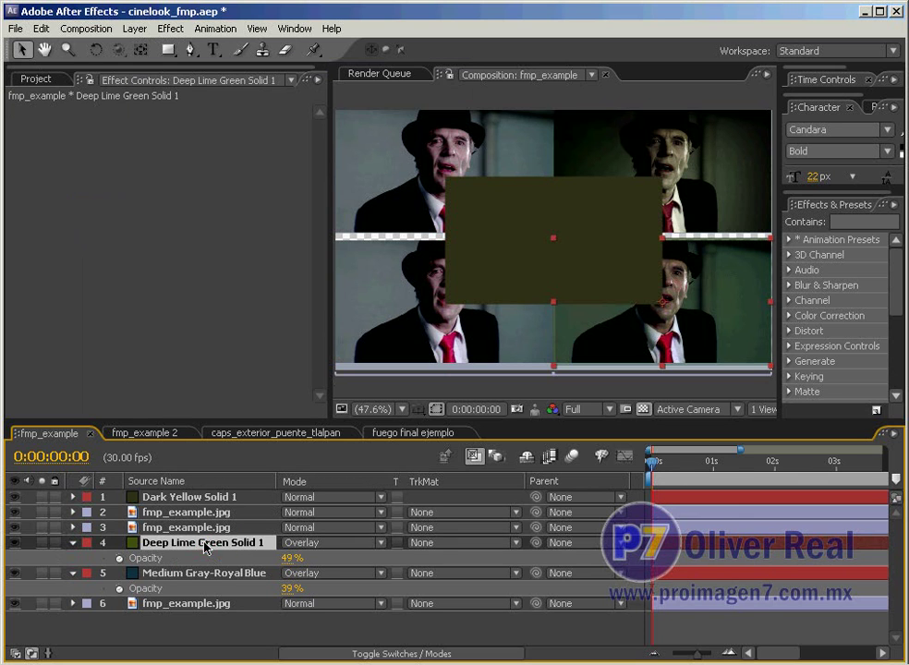
key("Delete")
left_click_drag(159, 499, 171, 536)
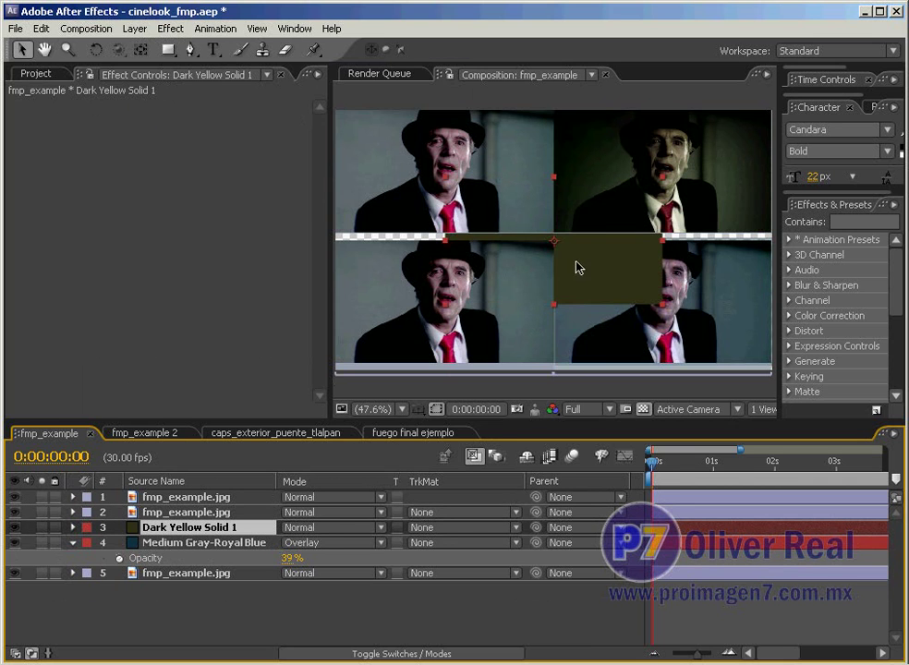
left_click_drag(578, 266, 686, 327)
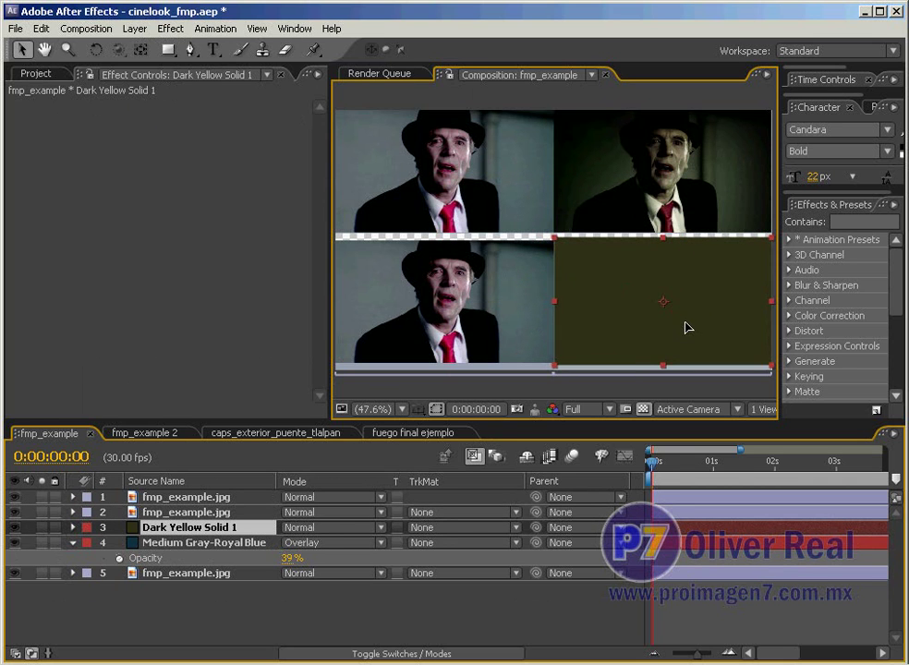
Blend Dark Yellow Solid 1 as Overlay and hide the Medium Gray-Royal Blue solid
left_click(376, 531)
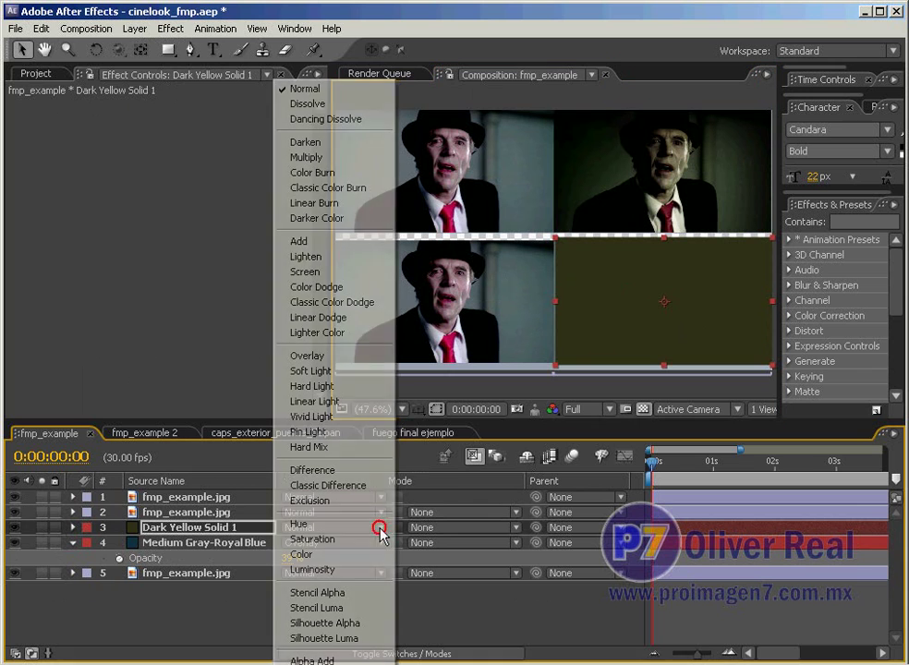
left_click(360, 369)
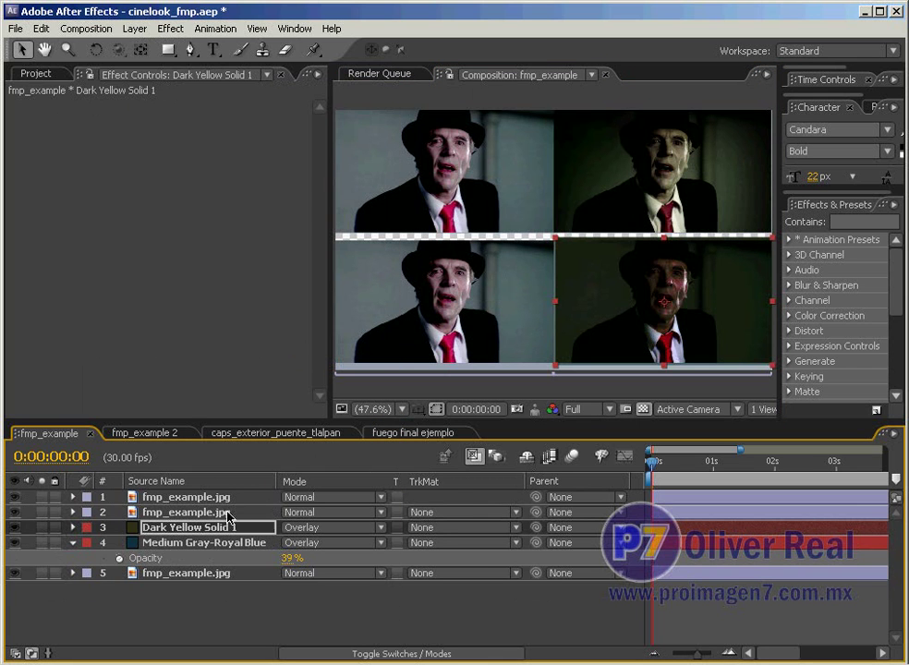
left_click(13, 542)
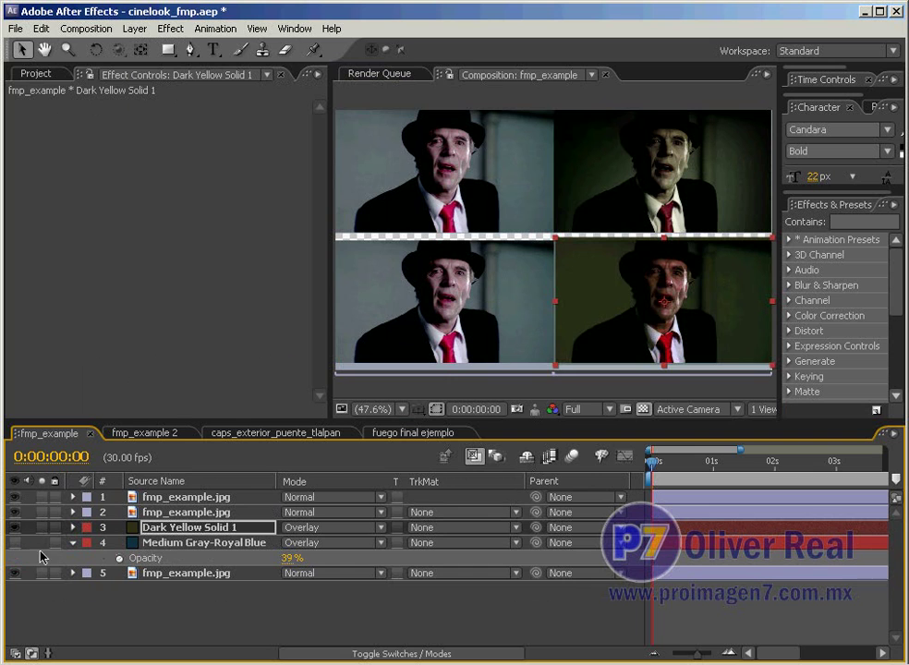
left_click(180, 530)
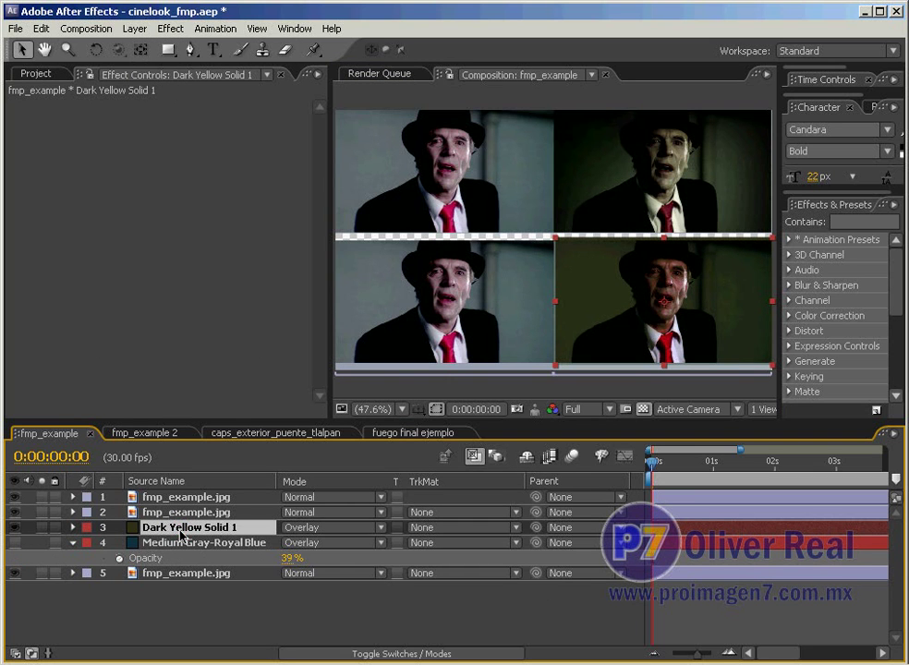
Show Dark Yellow Solid 1's Opacity with T and lower it to lighten the tint
key("y")
key("t")
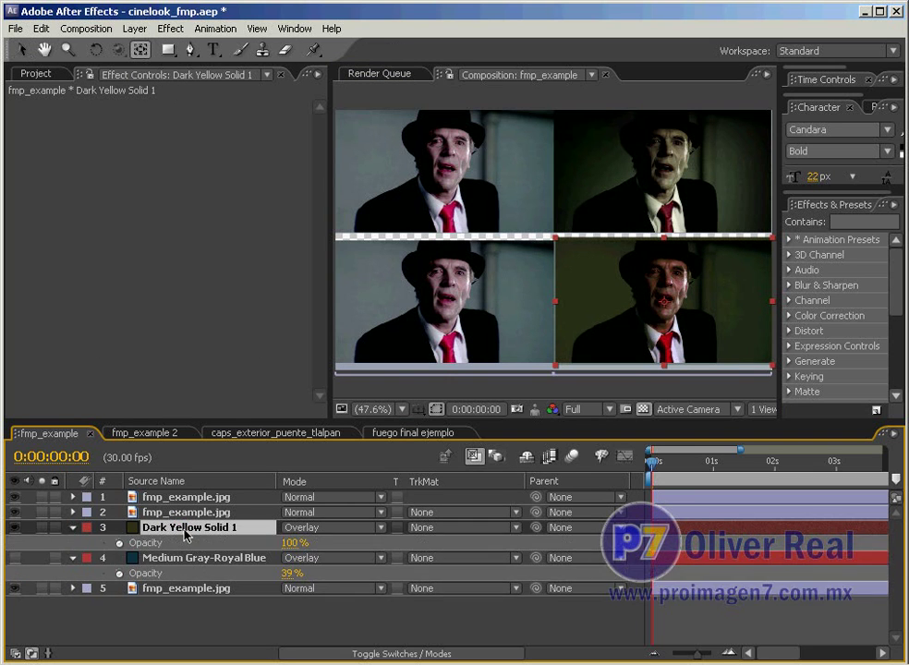
mouse_move(294, 542)
left_mouse_down()
mouse_move(198, 555)
mouse_move(189, 545)
left_mouse_up()
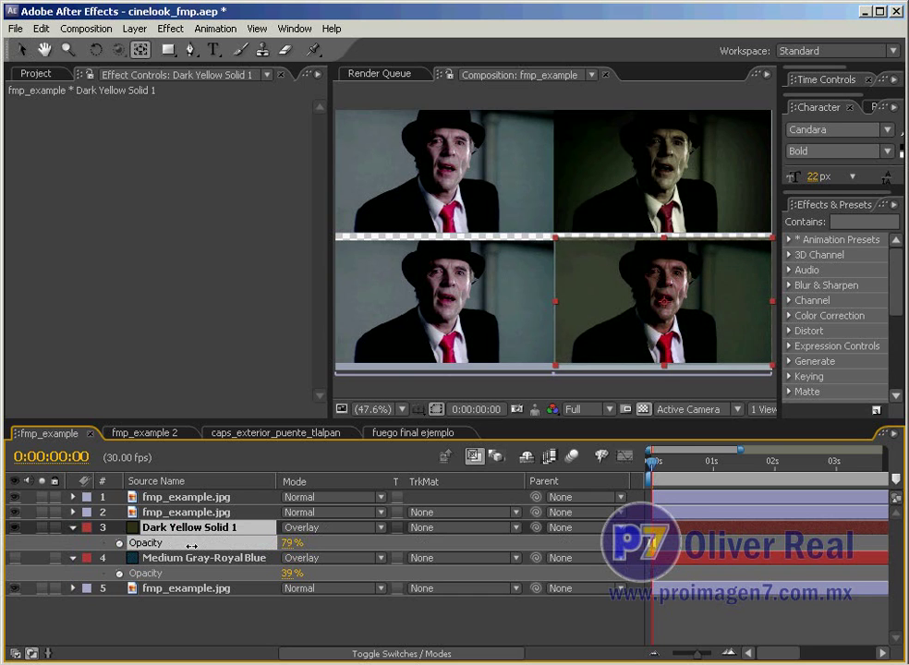
left_click(196, 548)
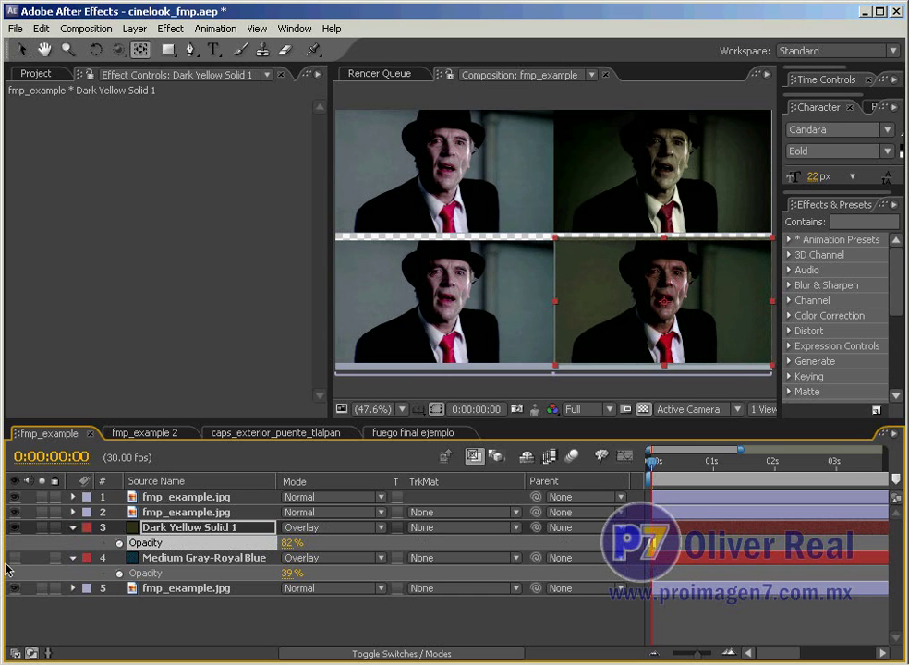
Move Medium Gray-Royal Blue above Dark Yellow Solid 1, with opacities of 60% and 56%
left_click_drag(291, 574, 234, 573)
left_click(251, 574)
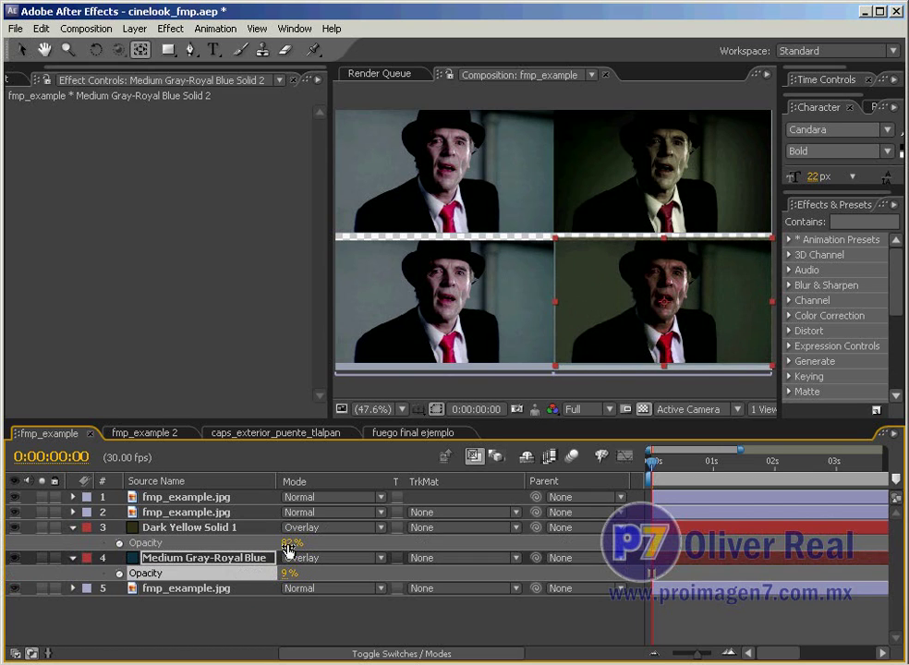
left_click_drag(292, 543, 265, 545)
left_click(266, 545)
left_click_drag(205, 558, 212, 528)
left_click_drag(289, 543, 325, 533)
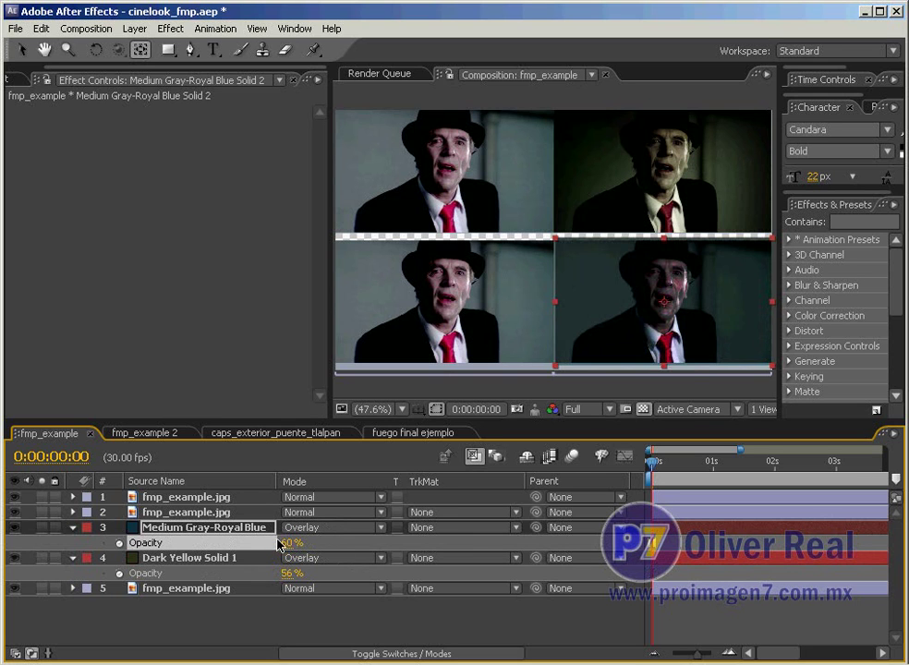
Blend Dark Yellow Solid 1 in Color mode and fine-tune its opacity
left_click(382, 559)
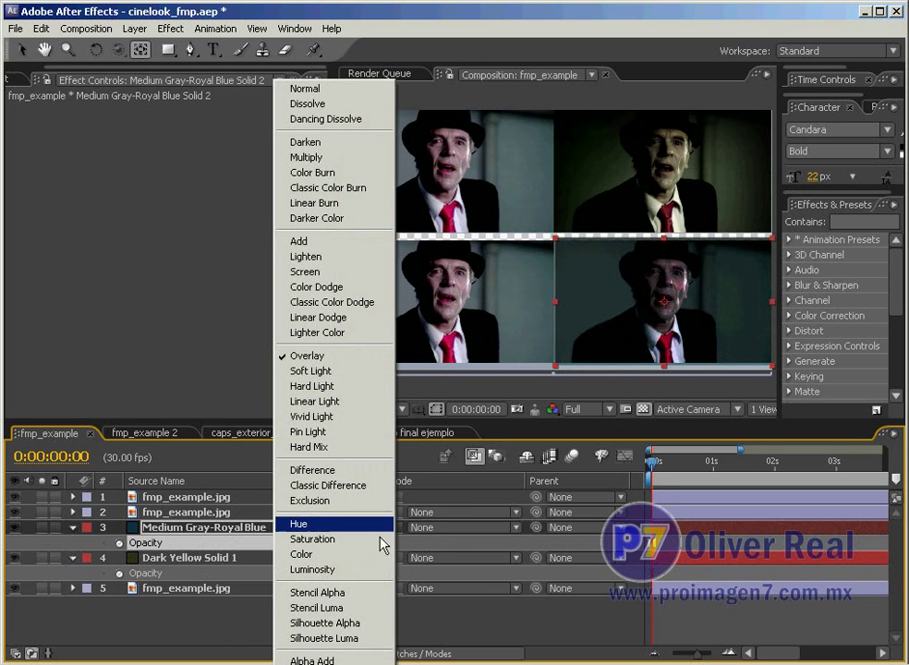
left_click(364, 552)
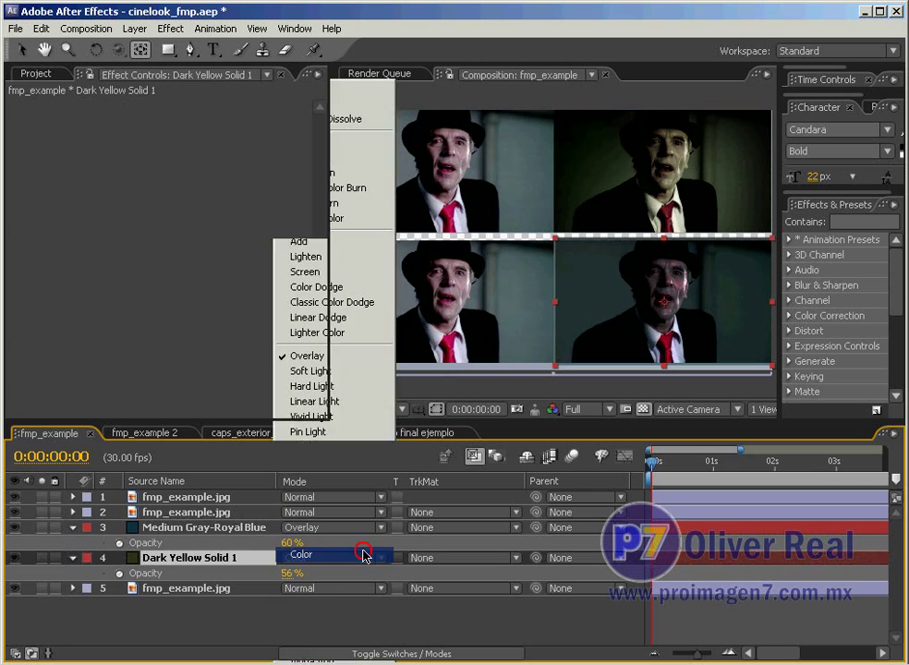
mouse_move(291, 573)
left_mouse_down()
mouse_move(314, 574)
mouse_move(288, 574)
mouse_move(299, 574)
left_mouse_up()
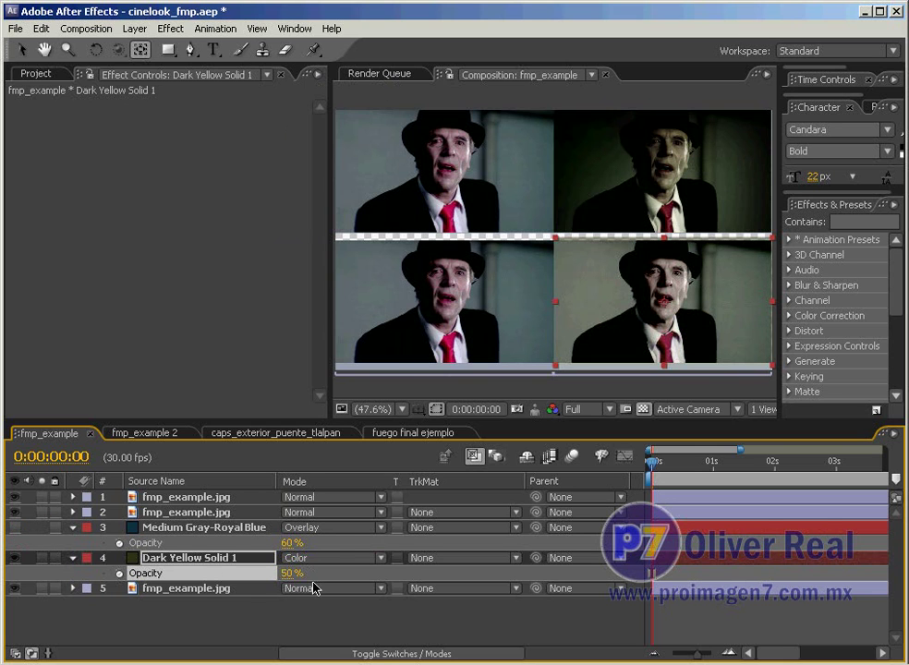
left_click_drag(292, 574, 223, 557)
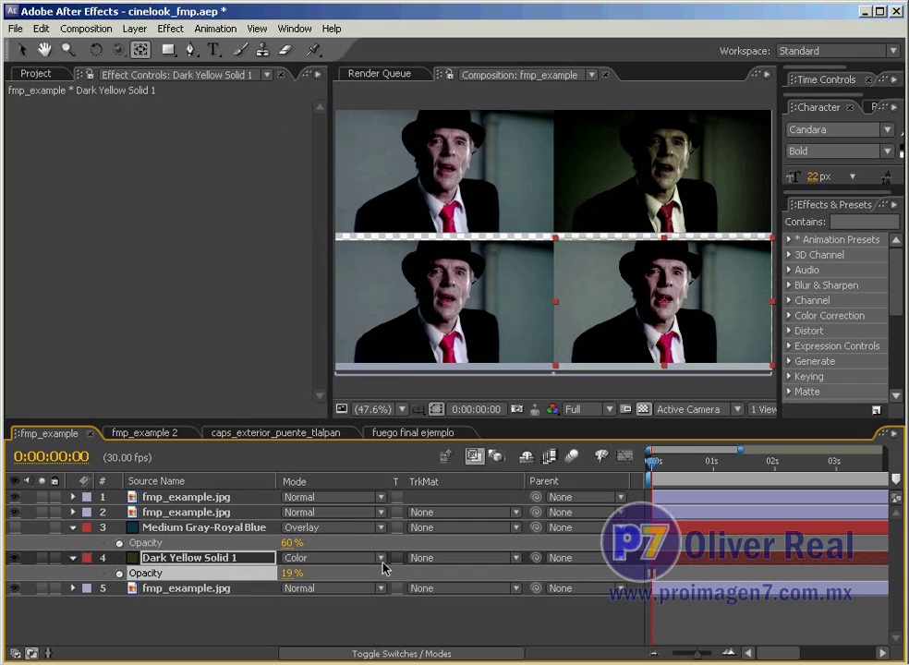
Try Vivid Light at 64% opacity, then Linear Light at 25%, on the yellow solid
left_click(380, 559)
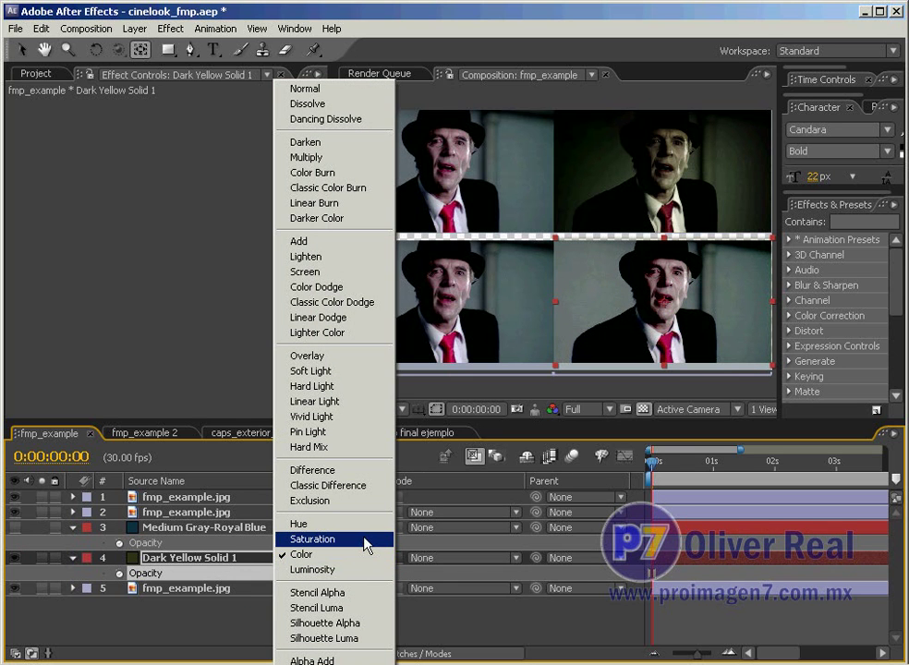
left_click(357, 417)
left_click_drag(292, 573, 359, 569)
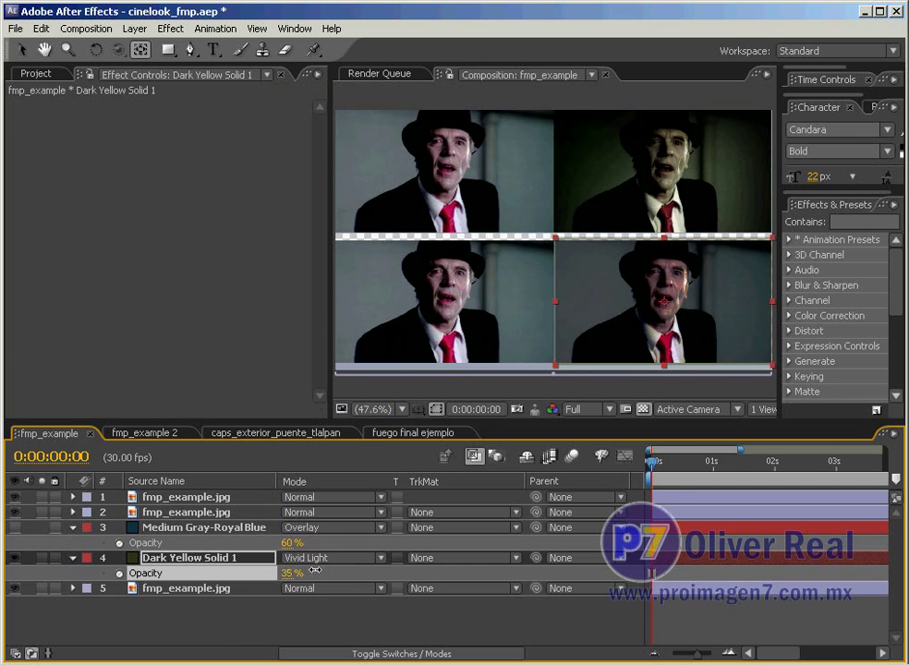
left_click(379, 559)
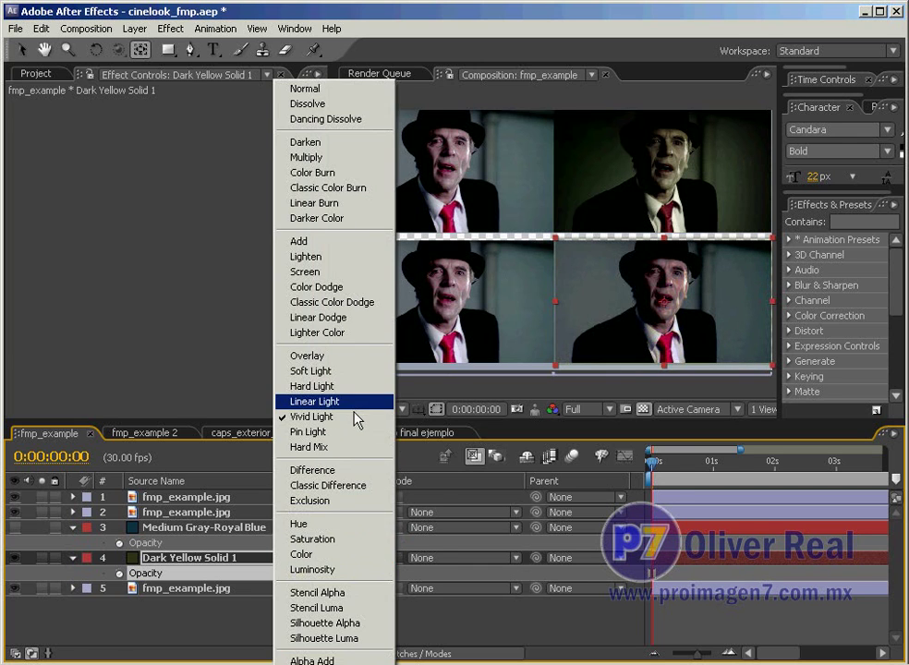
left_click(354, 404)
left_click_drag(290, 572, 280, 575)
Switch the yellow solid to Hard Light at about 30% opacity
left_click(380, 559)
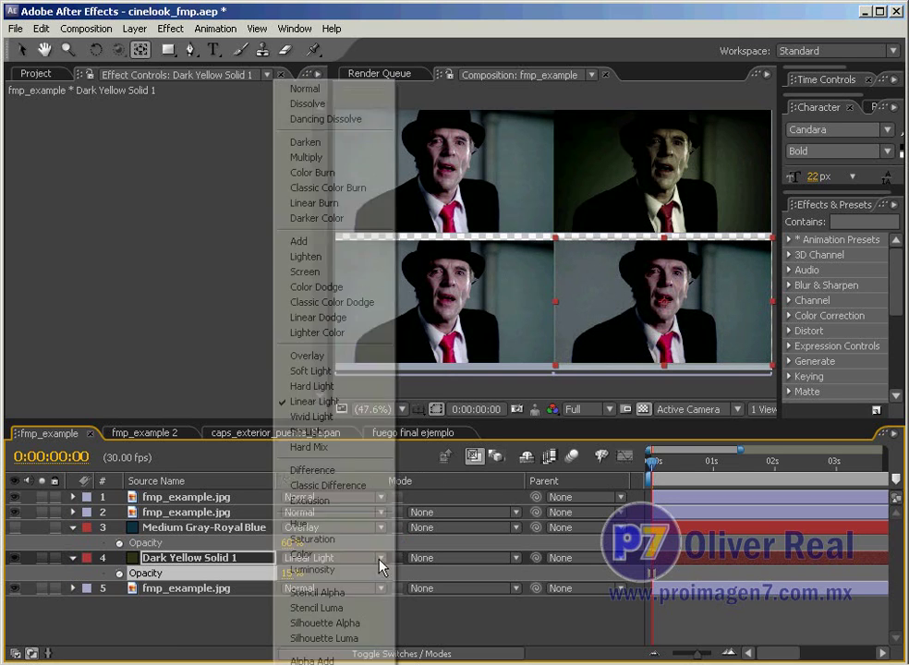
left_click(333, 387)
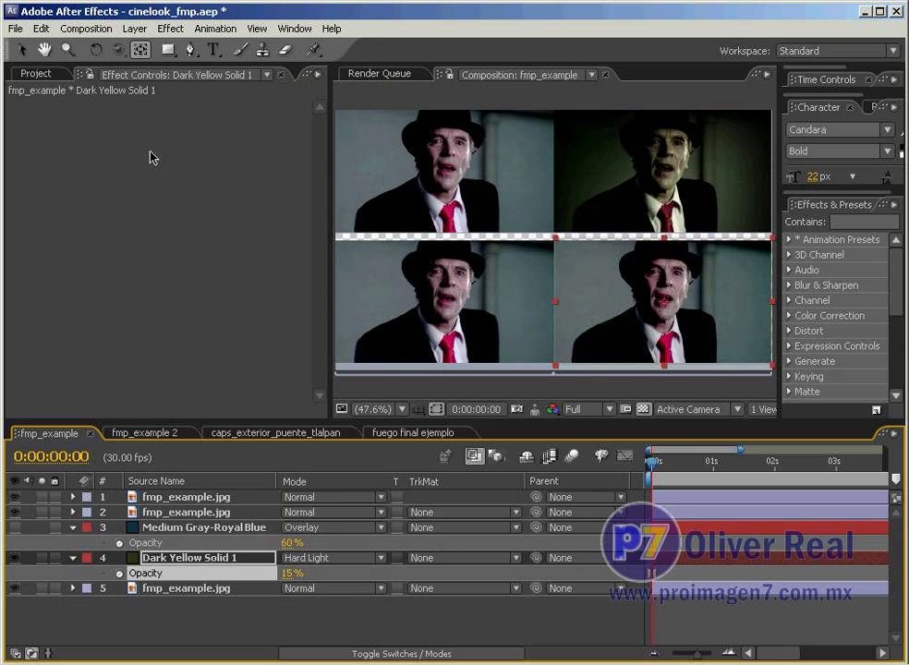
left_click(20, 49)
mouse_move(290, 573)
left_mouse_down()
mouse_move(297, 572)
mouse_move(269, 568)
left_mouse_up()
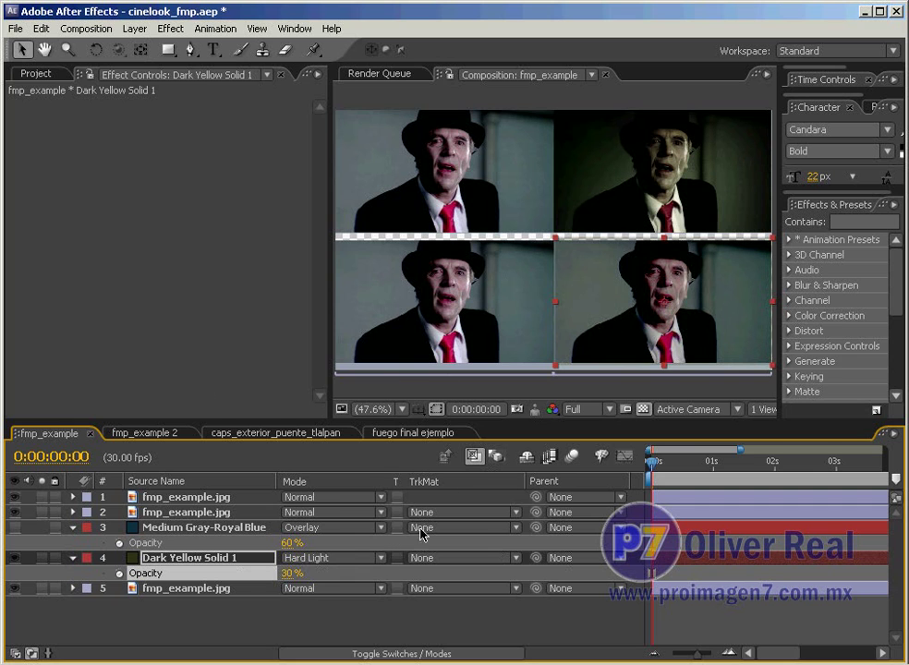
left_click(379, 528)
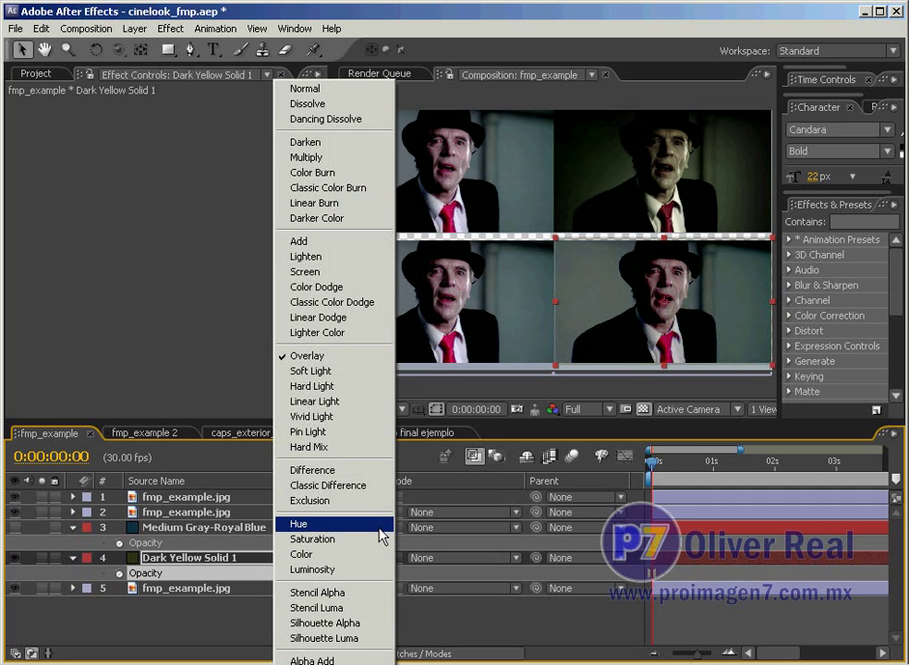
Blend the Medium Gray-Royal Blue solid in Color mode and drop its opacity low
left_click(373, 554)
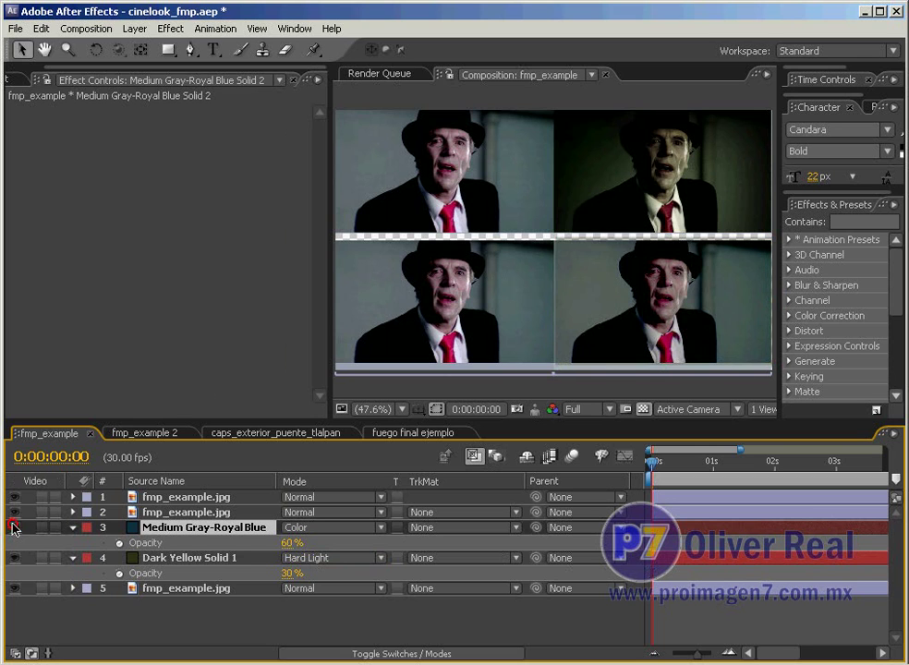
left_click_drag(291, 548, 220, 550)
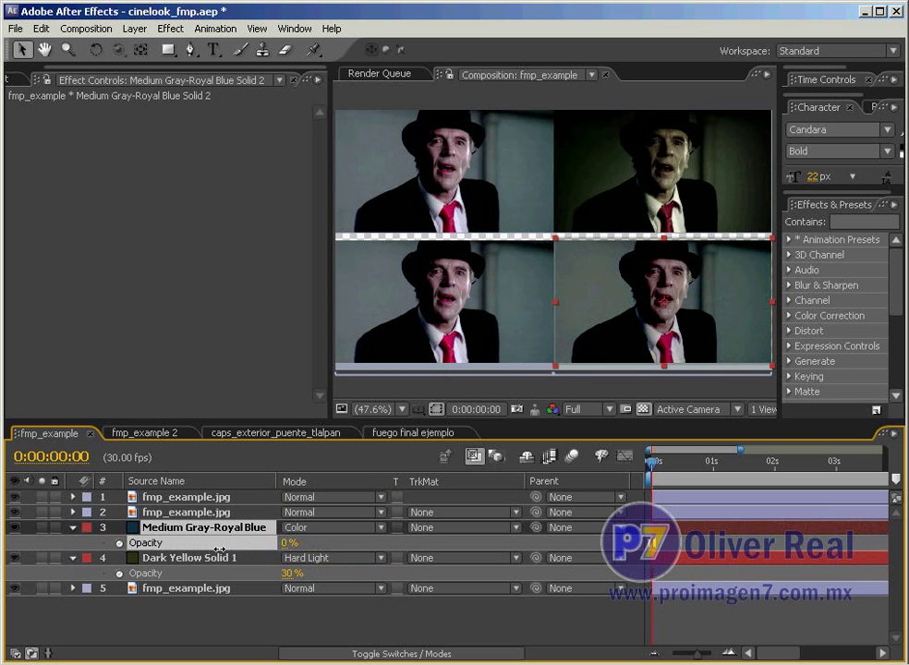
key("Return")
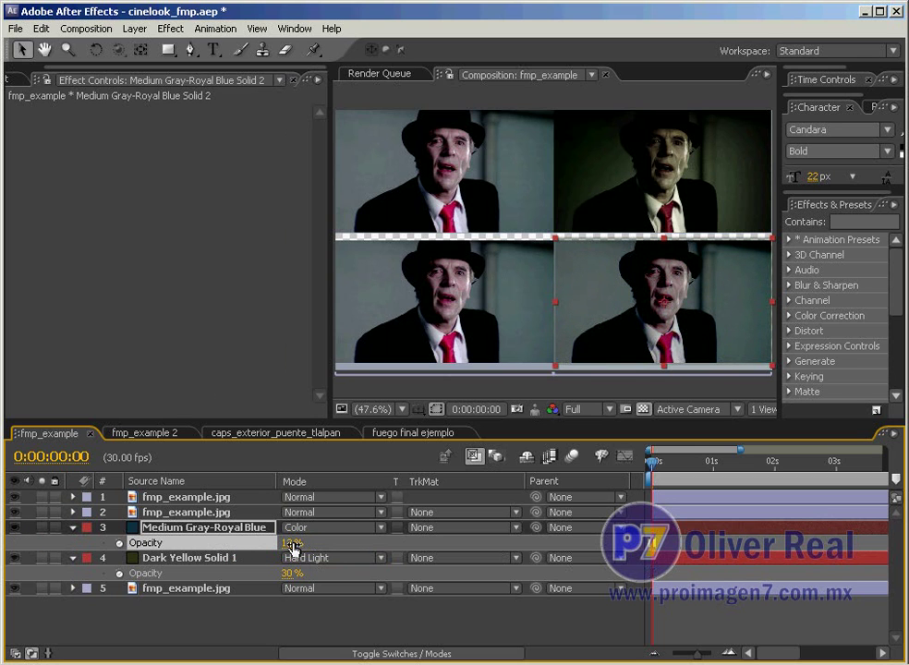
left_click_drag(291, 547, 243, 543)
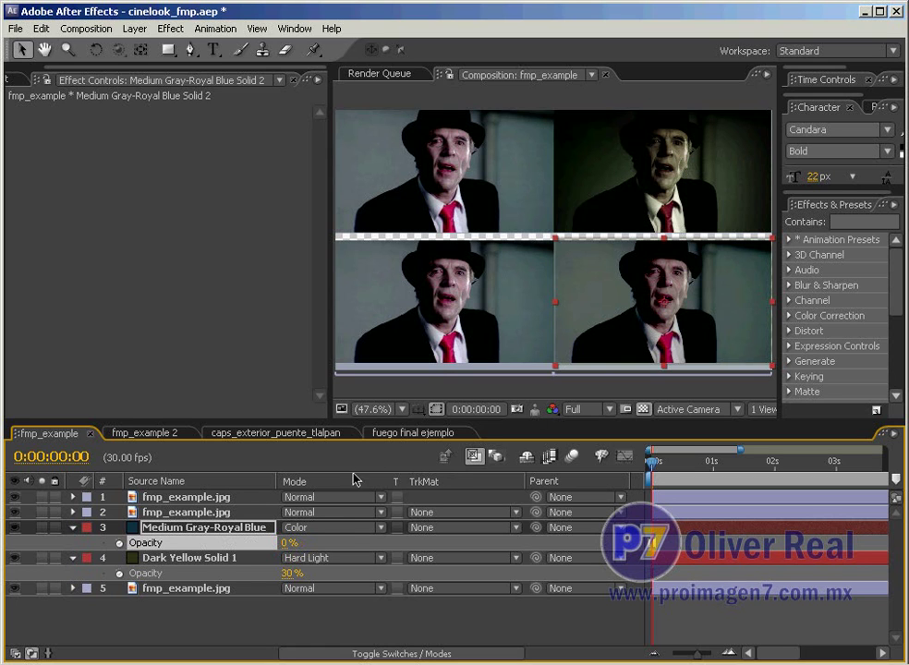
left_click_drag(285, 547, 302, 549)
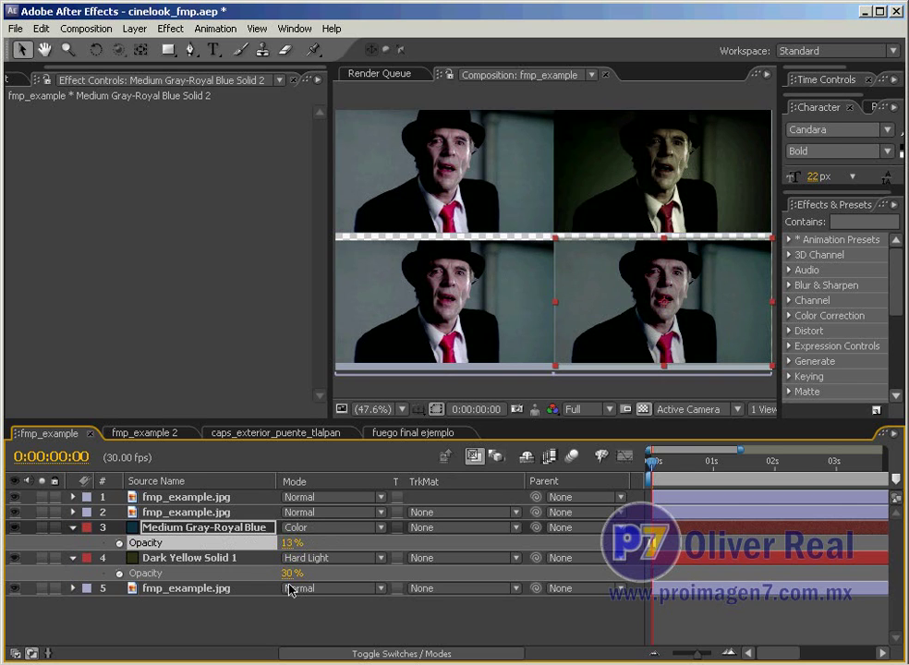
Set Dark Yellow Solid 1 to Soft Light at 97% and settle the blue solid at 29%
left_click_drag(290, 573, 311, 573)
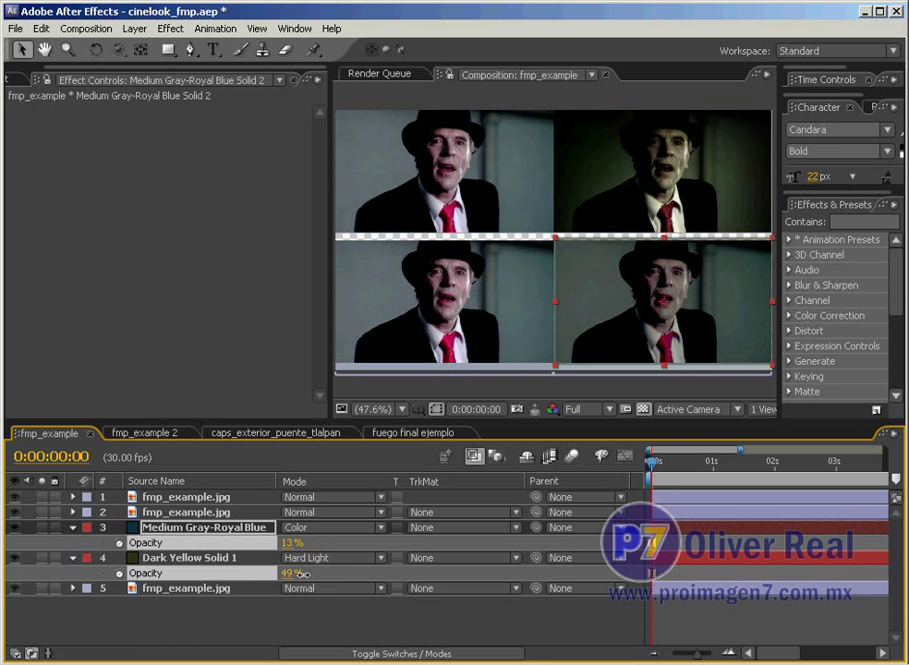
left_click(303, 573)
left_click(380, 558)
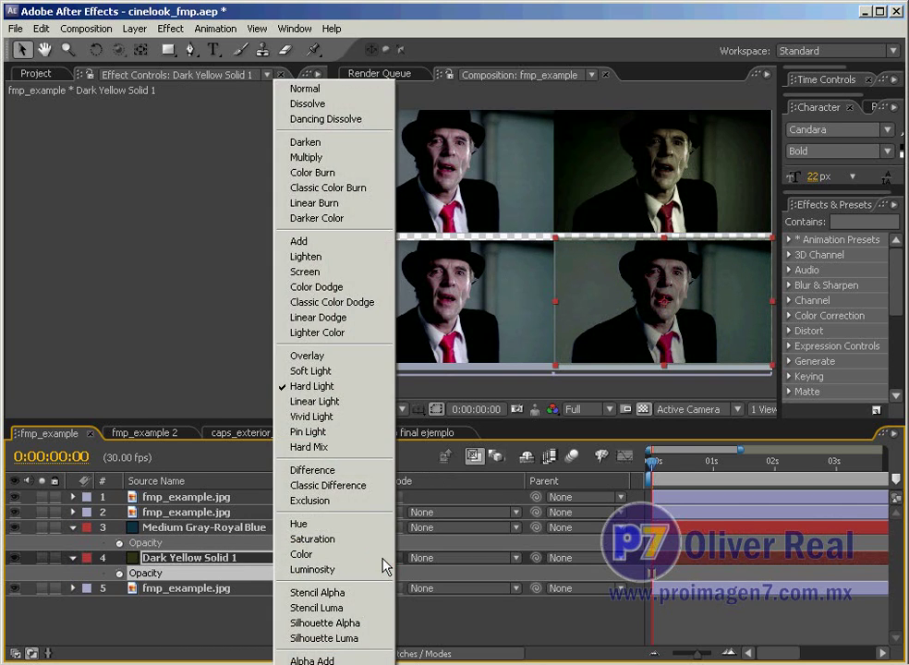
left_click(366, 374)
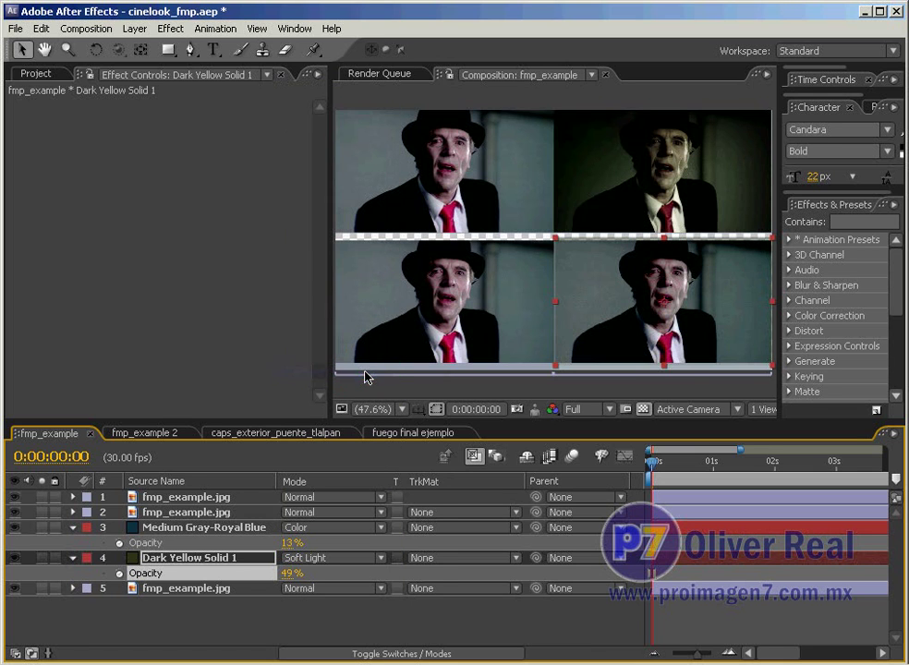
left_click_drag(292, 574, 322, 573)
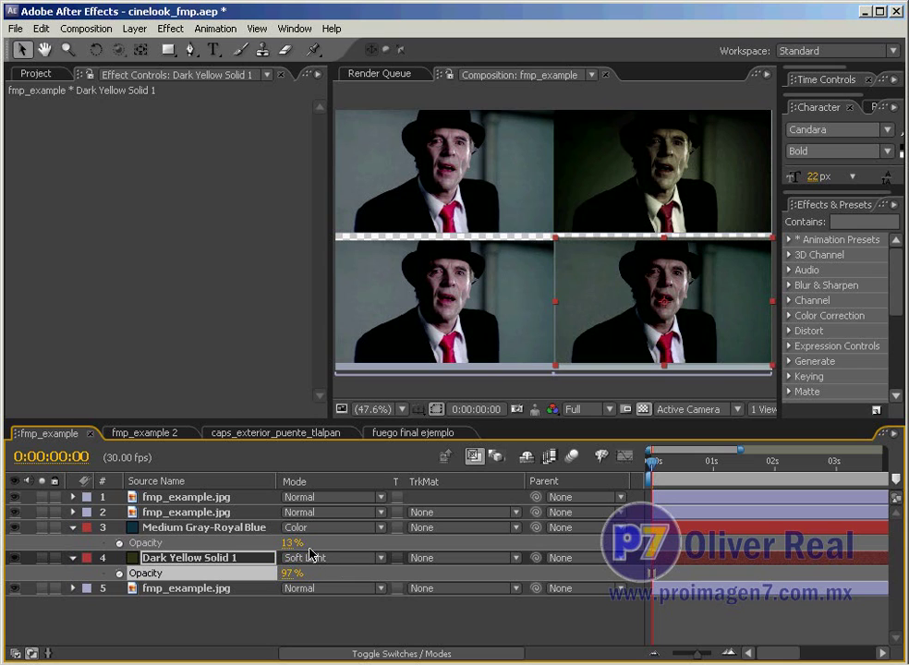
left_click_drag(291, 543, 307, 544)
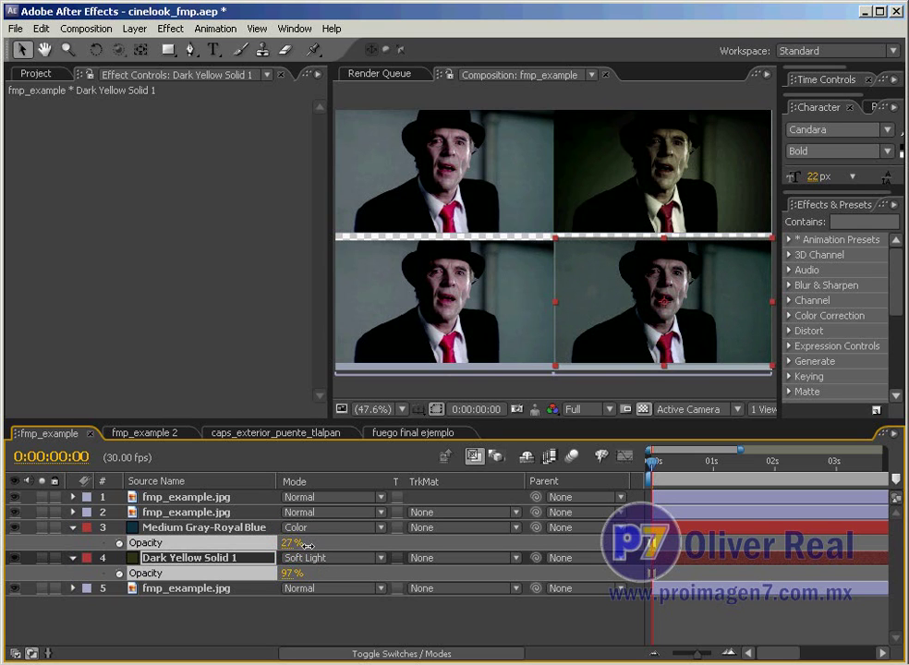
left_click_drag(314, 546, 333, 597)
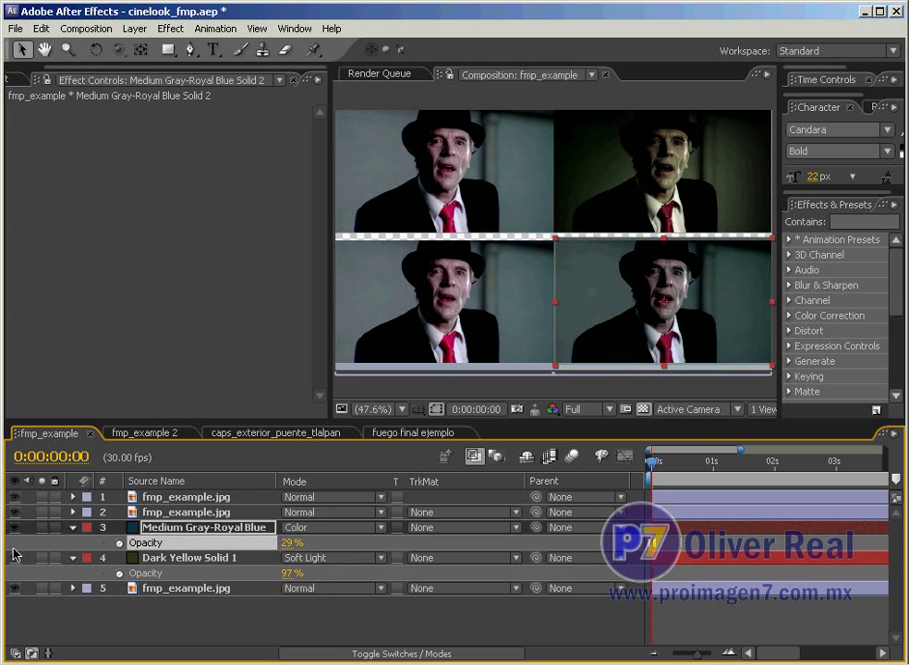
Delete the Medium Gray-Royal Blue solid and duplicate Dark Yellow Solid 1 with Ctrl+D
key("Delete")
left_click(164, 530)
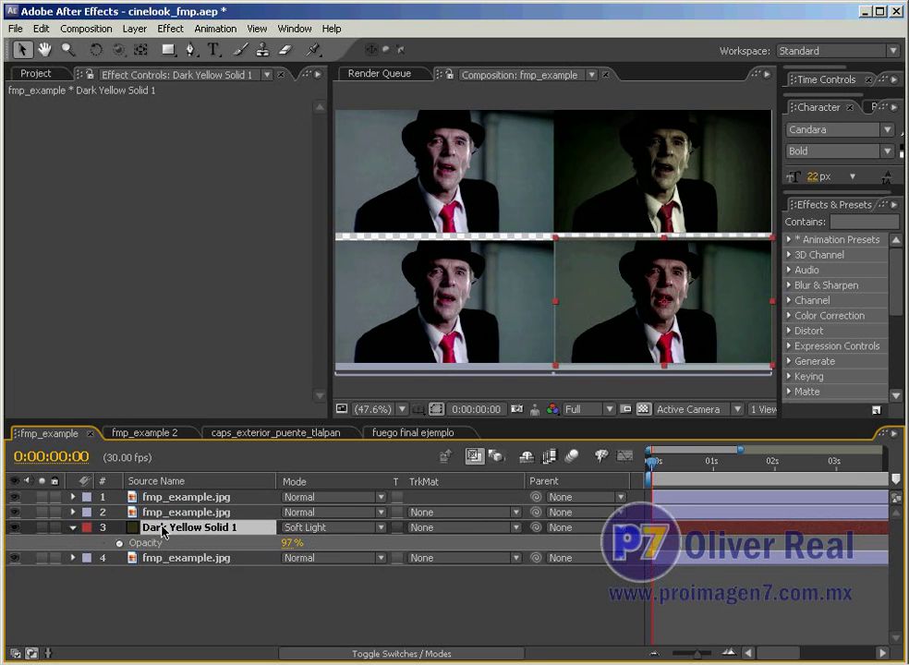
key("ctrl+d")
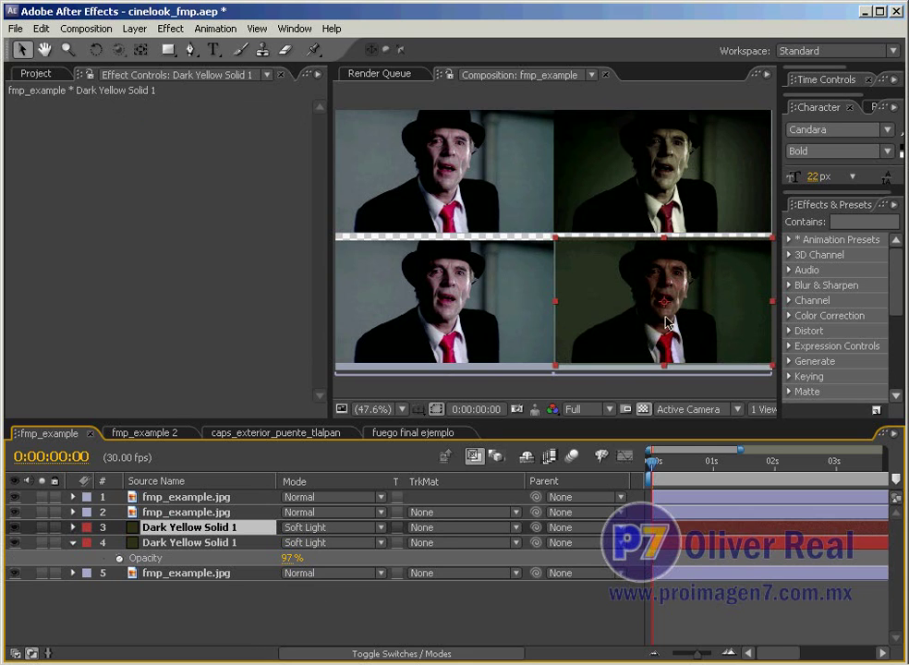
Toggle the upper copy's visibility to compare and reveal its Opacity
left_click(14, 528)
left_click(14, 527)
left_click(14, 527)
left_click(14, 528)
key("t")
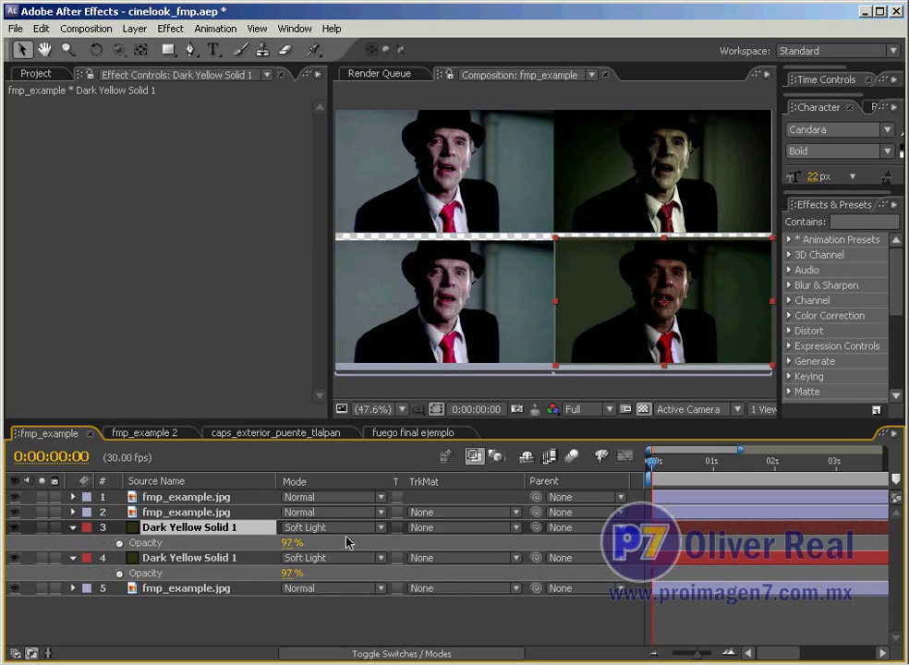
left_click(381, 527)
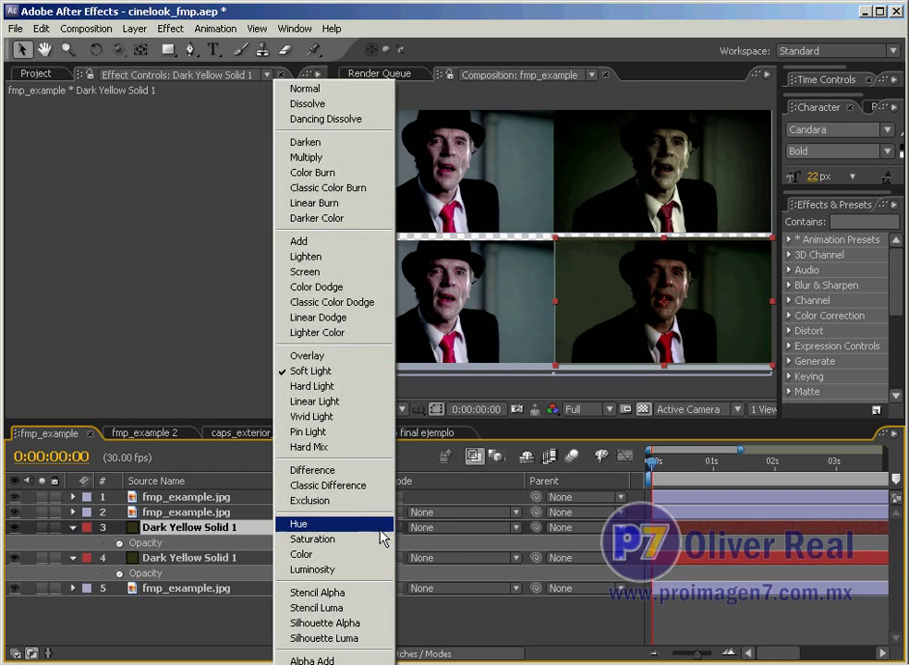
Set the upper yellow solid to Overlay at 32% and the lower copy's opacity to 58%
left_click(338, 361)
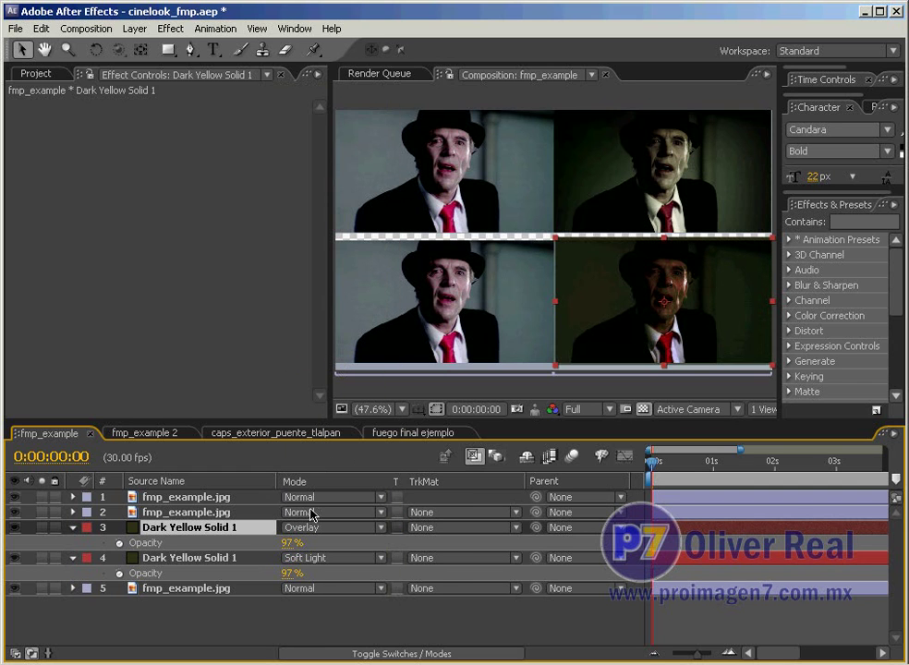
left_click_drag(290, 543, 230, 558)
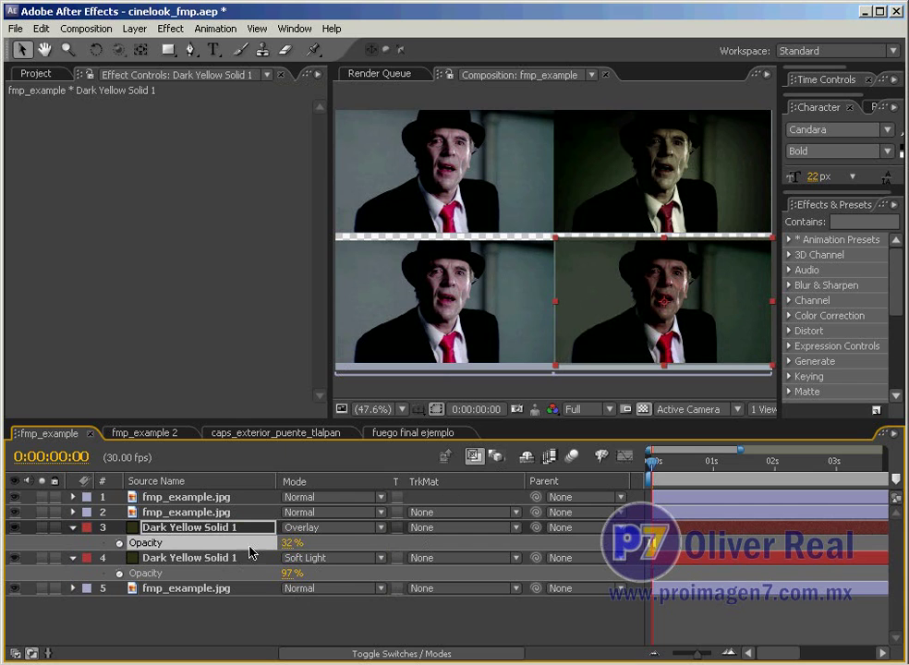
mouse_move(281, 572)
left_mouse_down()
mouse_move(256, 563)
mouse_move(277, 564)
left_mouse_up()
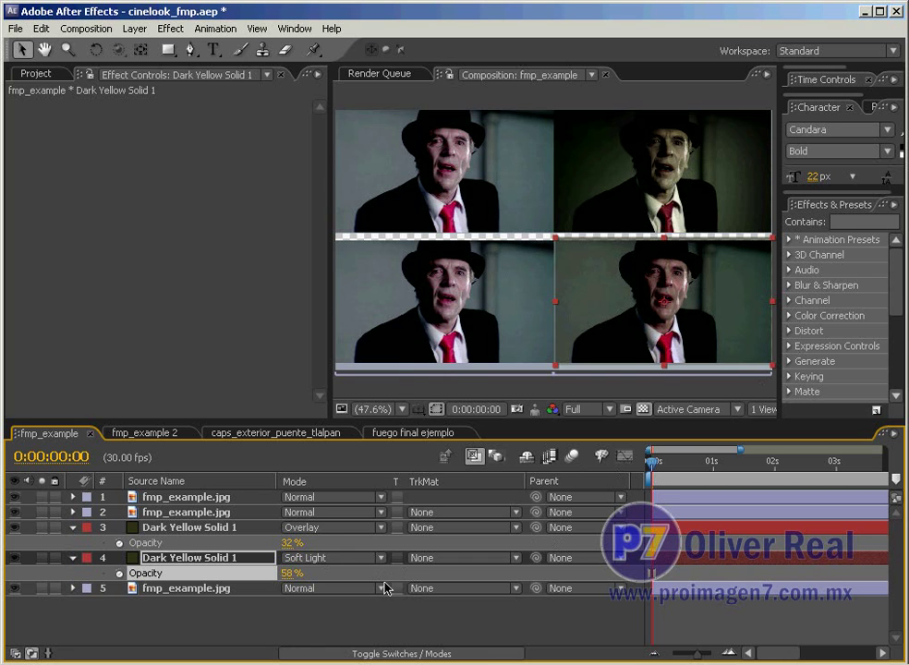
Try Lighter Color and Linear Dodge on the lower copy, settling on Classic Color Dodge at 63%
left_click(379, 558)
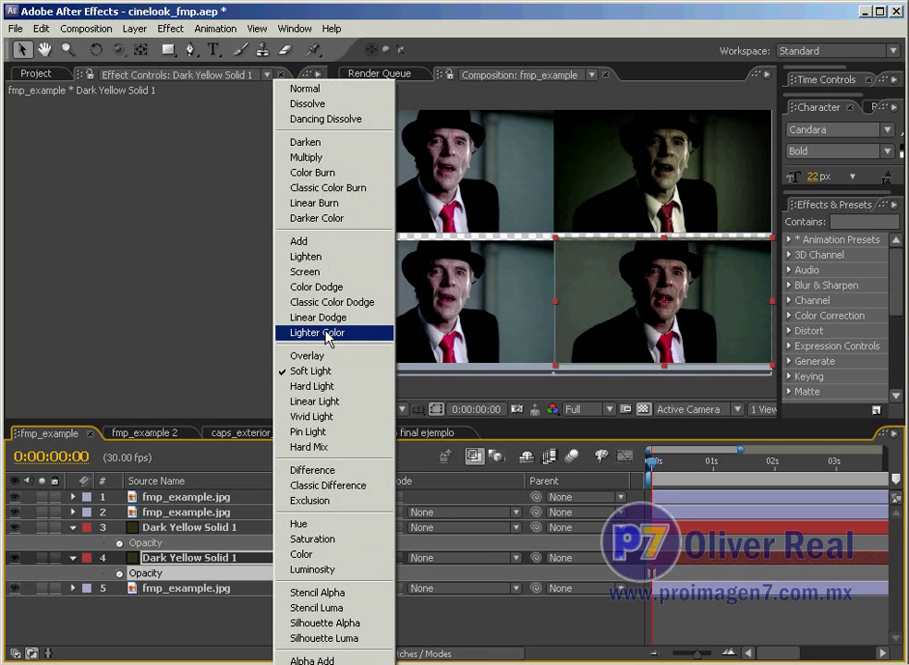
left_click(328, 334)
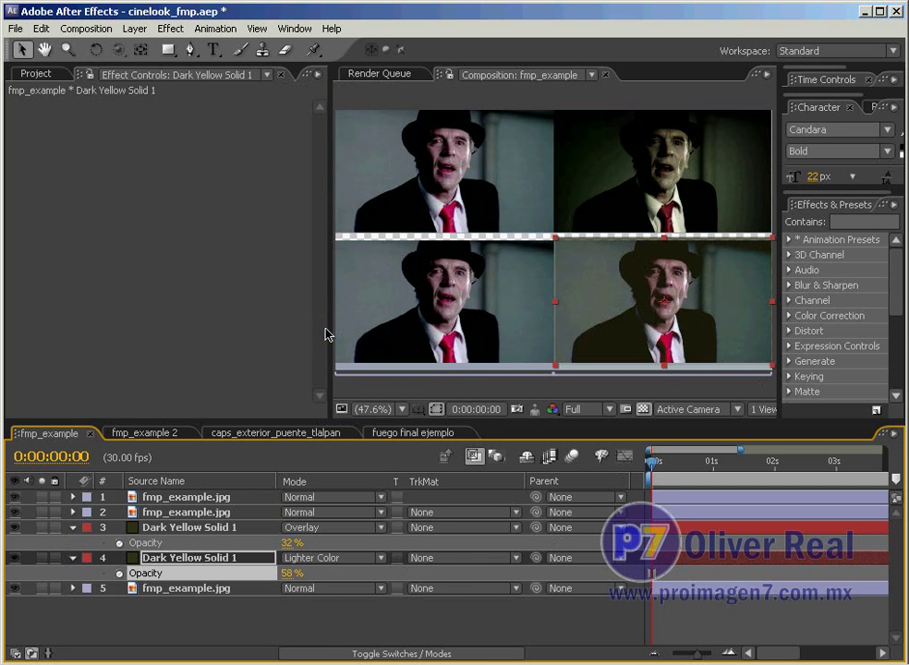
left_click(382, 560)
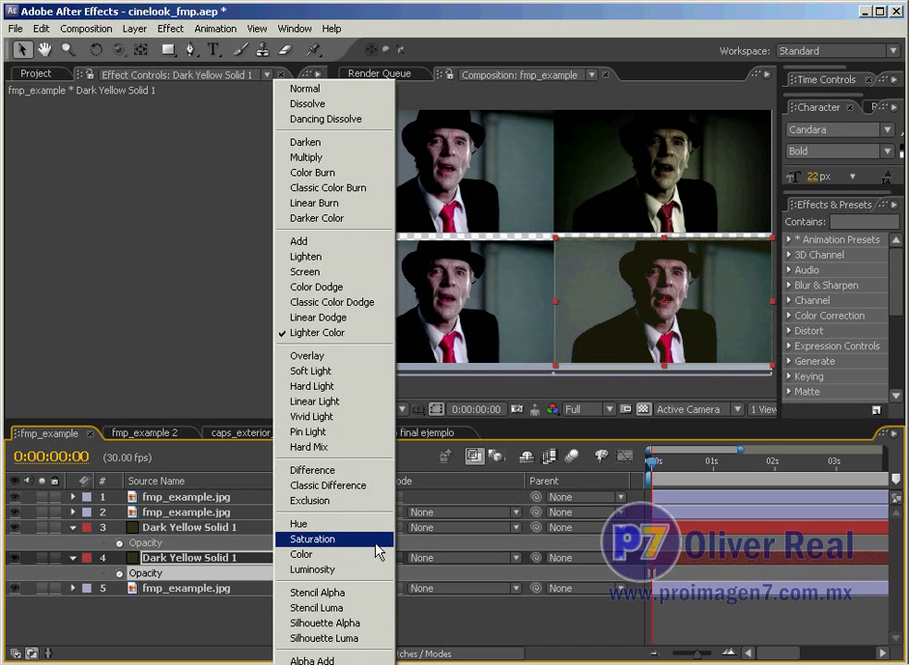
left_click(334, 318)
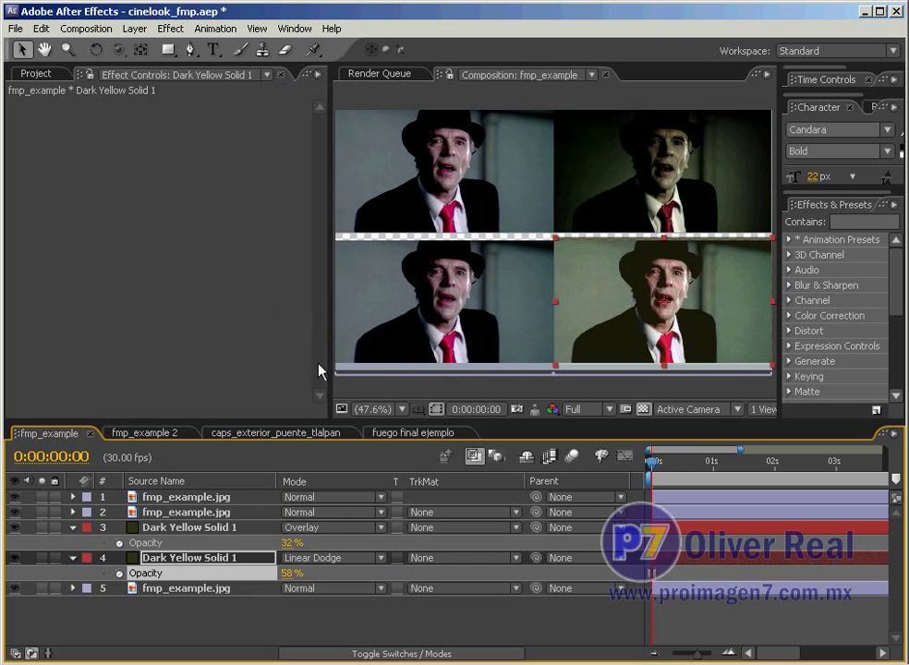
left_click(382, 559)
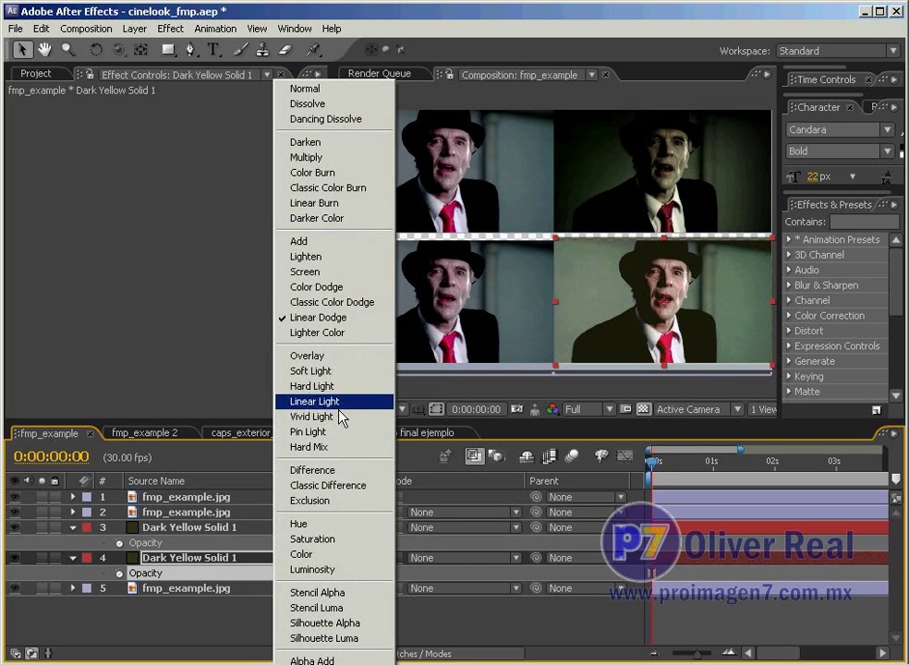
left_click(343, 304)
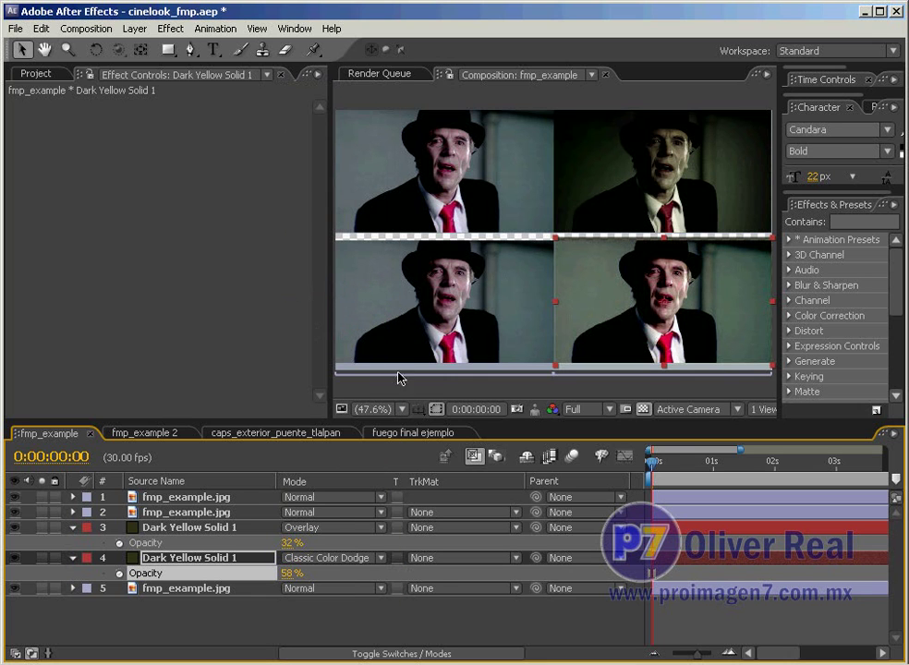
mouse_move(305, 572)
left_mouse_down()
mouse_move(275, 574)
mouse_move(314, 578)
left_mouse_up()
left_click(222, 529)
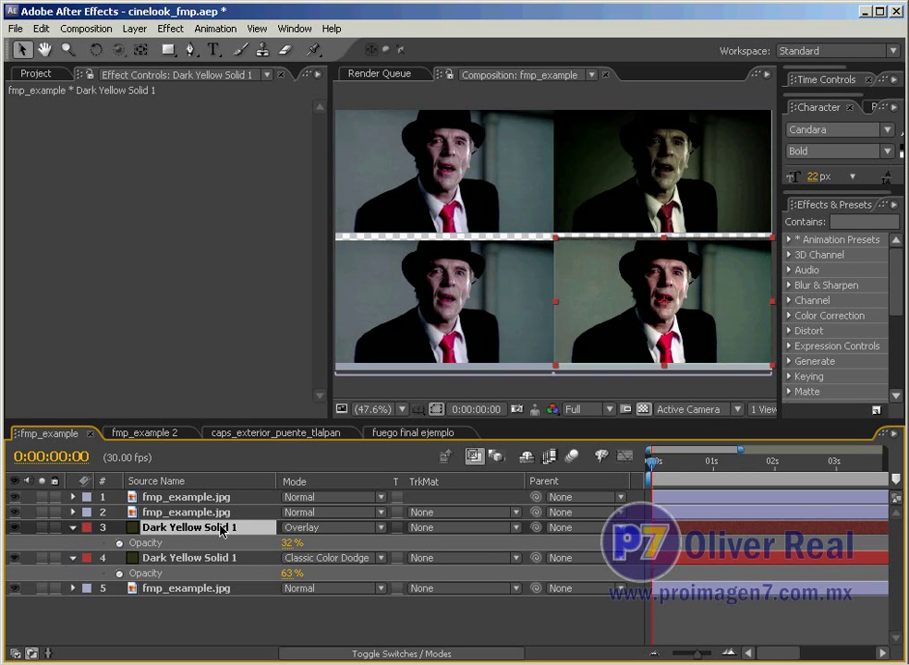
Cycle the upper solid's blend modes with Shift+-, from Lighter Color through Pin Light, ending on Linear Burn
key("shift+minus")
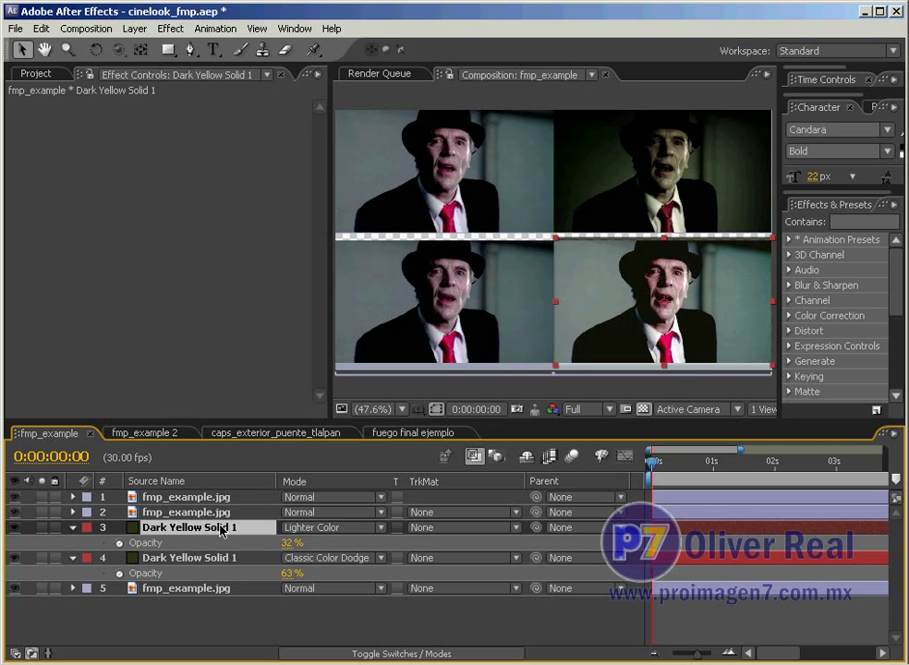
key("shift+minus")
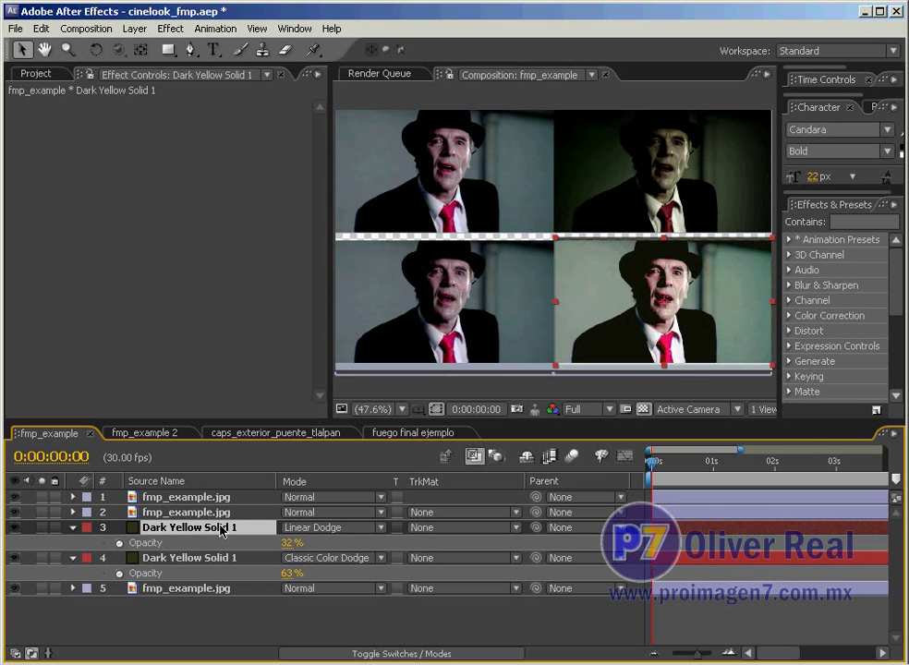
key("shift+minus")
key("shift+minus")
key("shift+minus")
key("shift+minus")
key("shift+minus")
key("shift+minus")
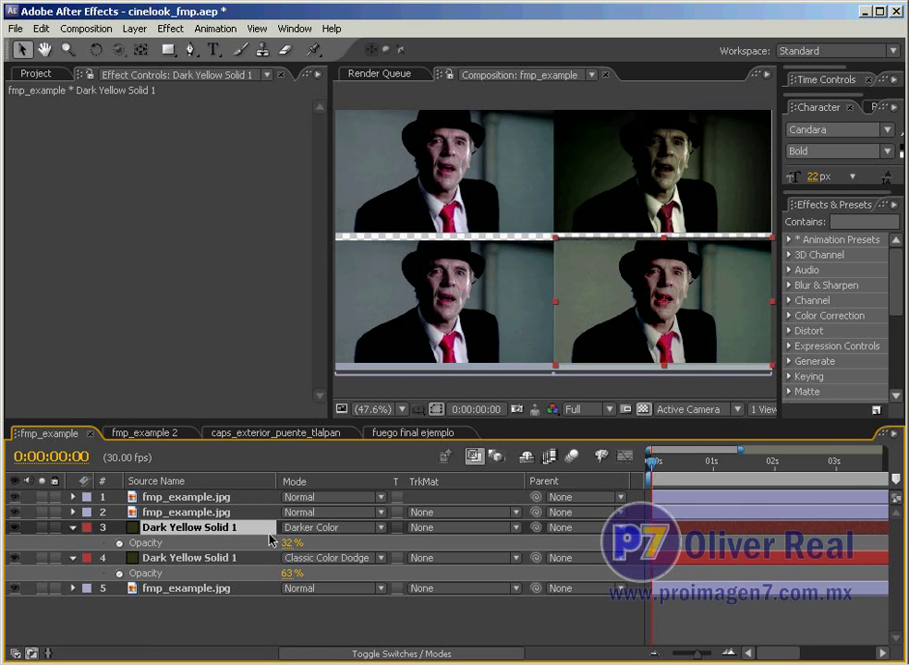
key("shift+minus")
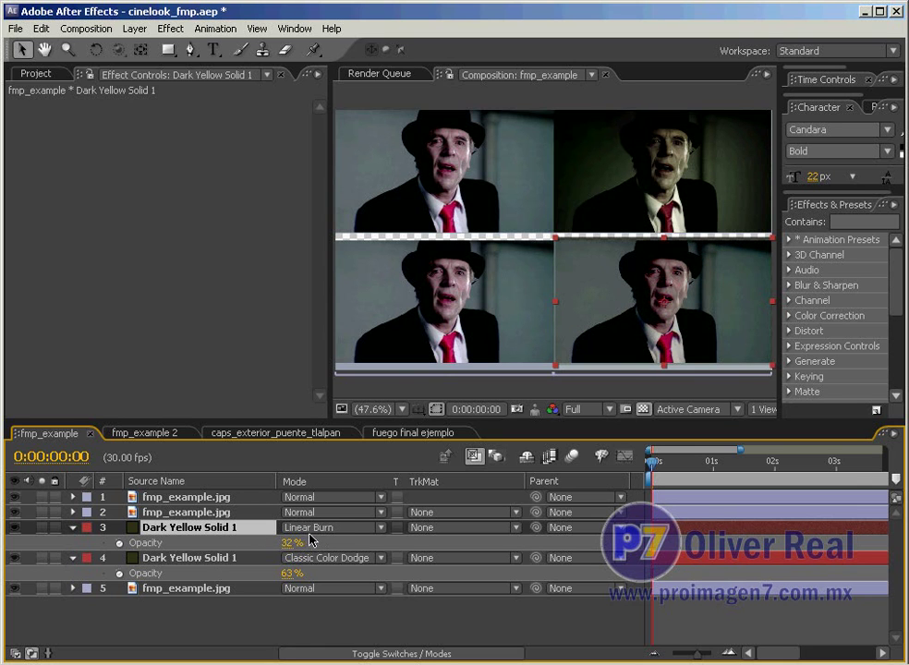
key("shift+minus")
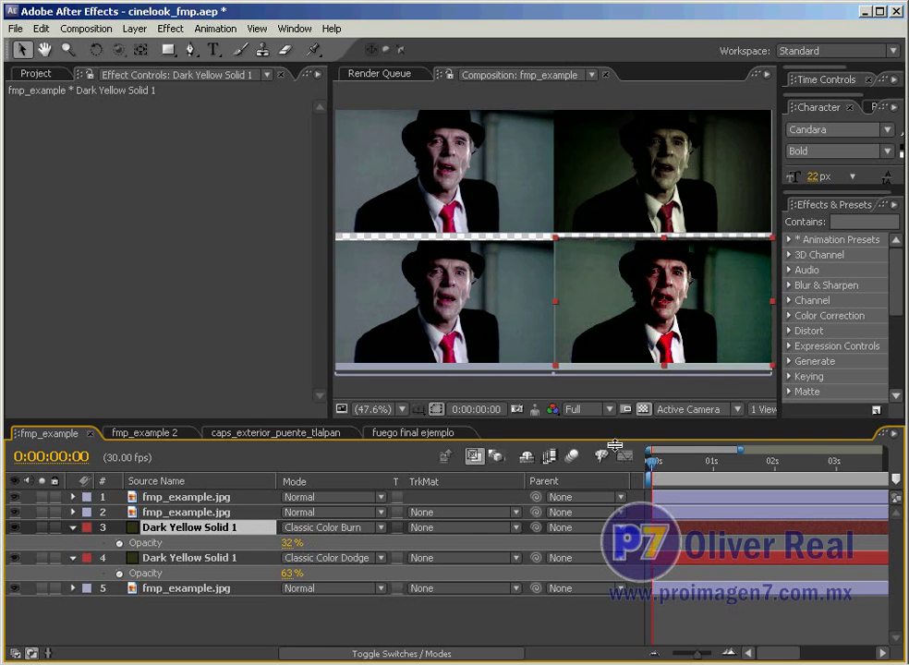
key("shift+minus")
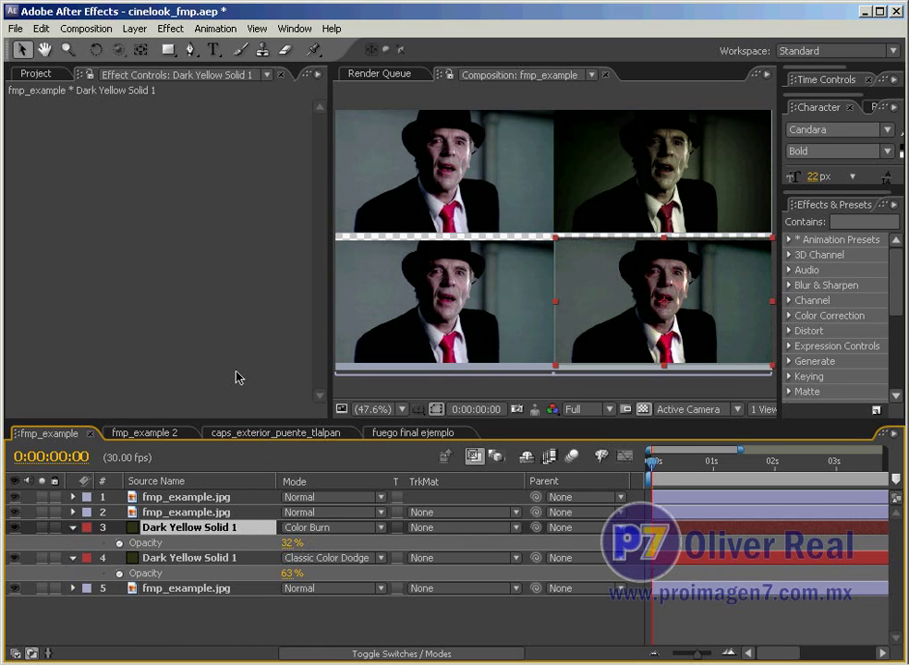
key("shift+minus")
key("shift+minus")
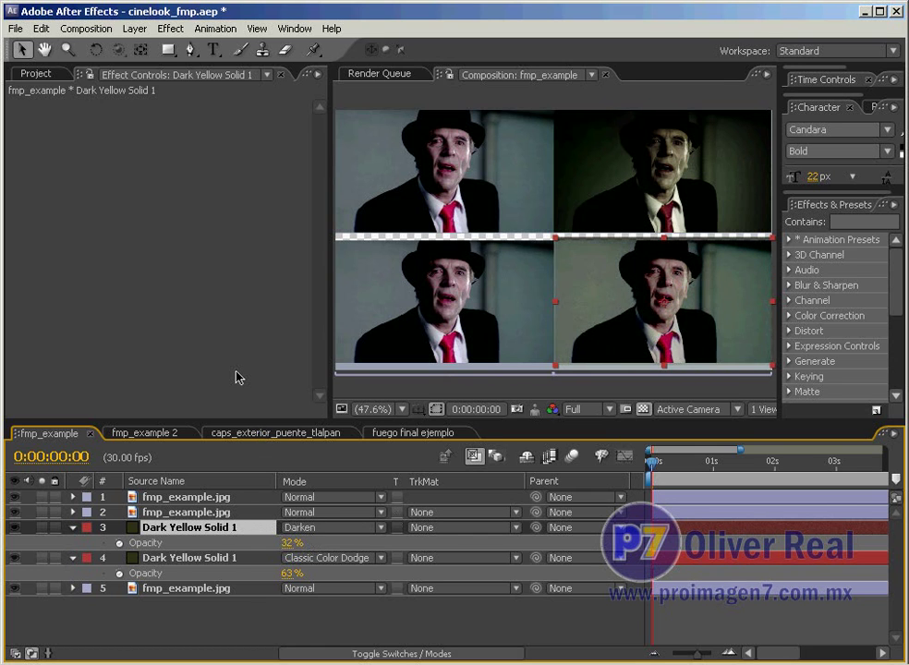
key("shift+minus")
key("shift+minus")
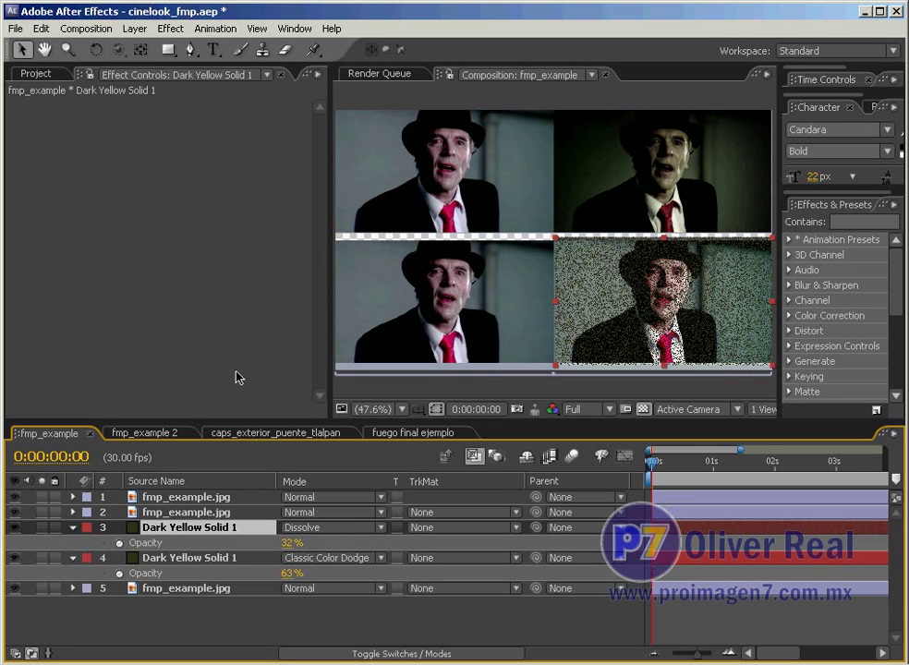
key("shift+minus")
key("shift+minus")
key("shift+minus")
key("shift+minus")
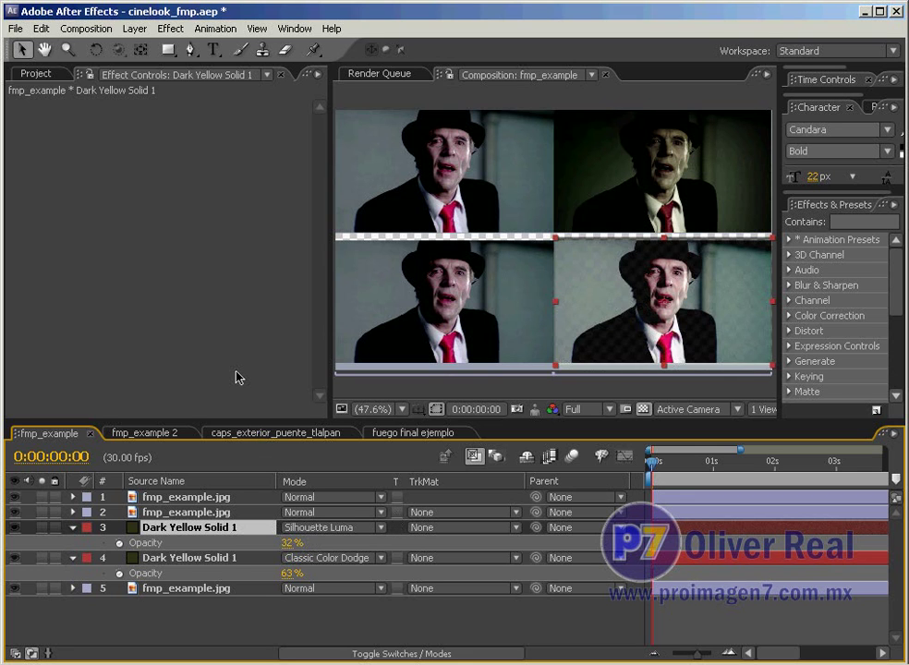
key("shift+minus")
key("shift+minus")
key("shift+minus")
key("shift+minus")
key("shift+minus")
key("shift+minus")
key("shift+minus")
key("shift+minus")
key("shift+minus")
key("shift+minus")
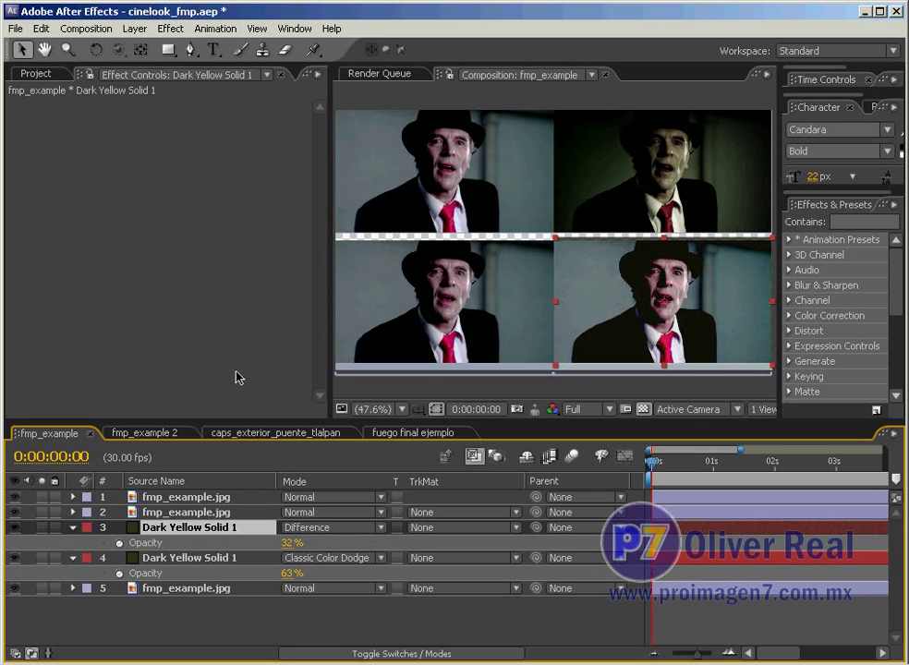
key("shift+minus")
key("shift+minus")
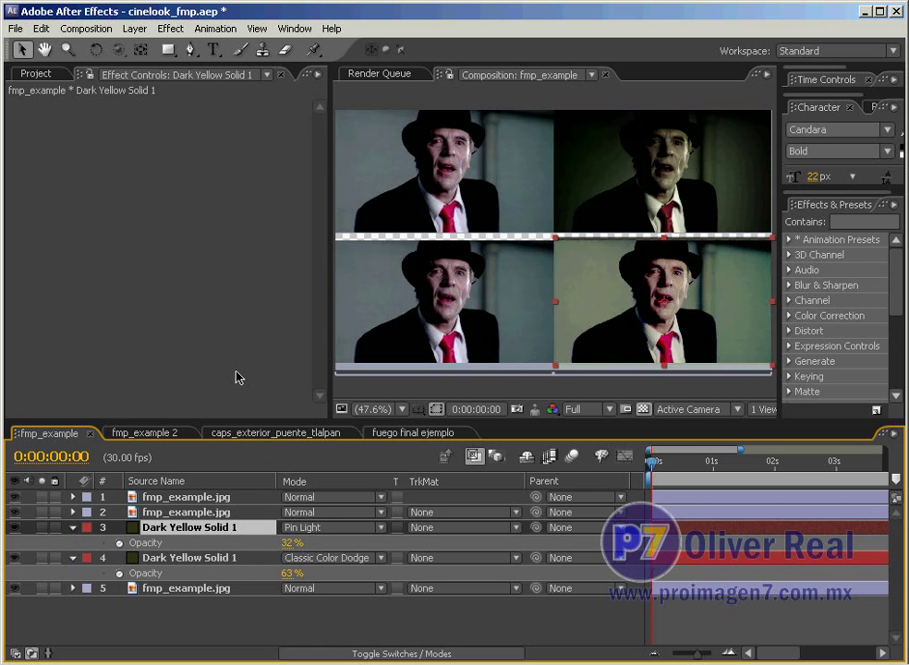
key("shift+minus")
key("shift+minus")
key("shift+minus")
key("shift+minus")
key("shift+minus")
key("shift+minus")
key("shift+minus")
key("shift+minus")
key("shift+minus")
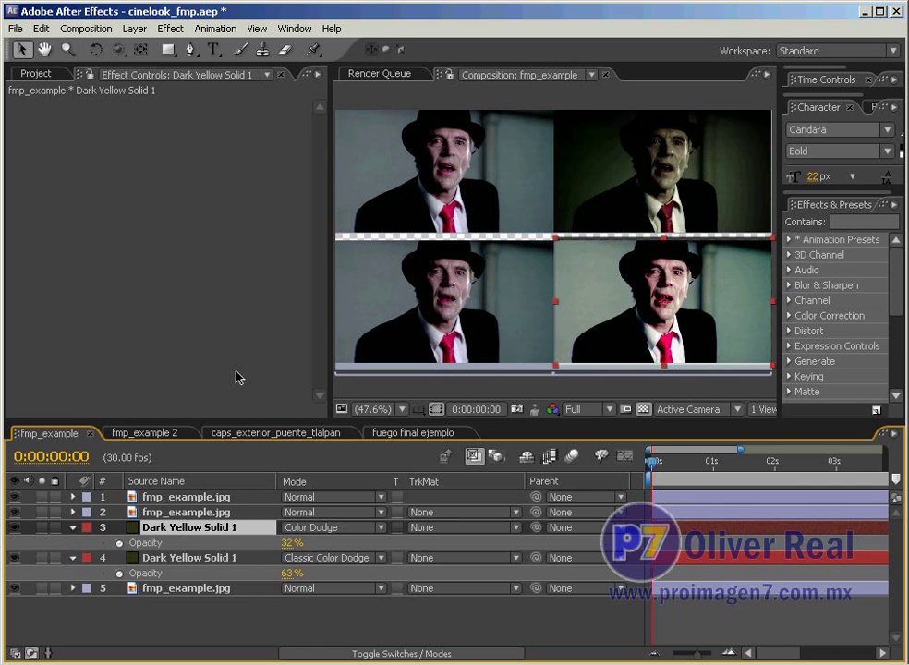
key("shift+minus")
key("shift+minus")
key("shift+minus")
key("shift+minus")
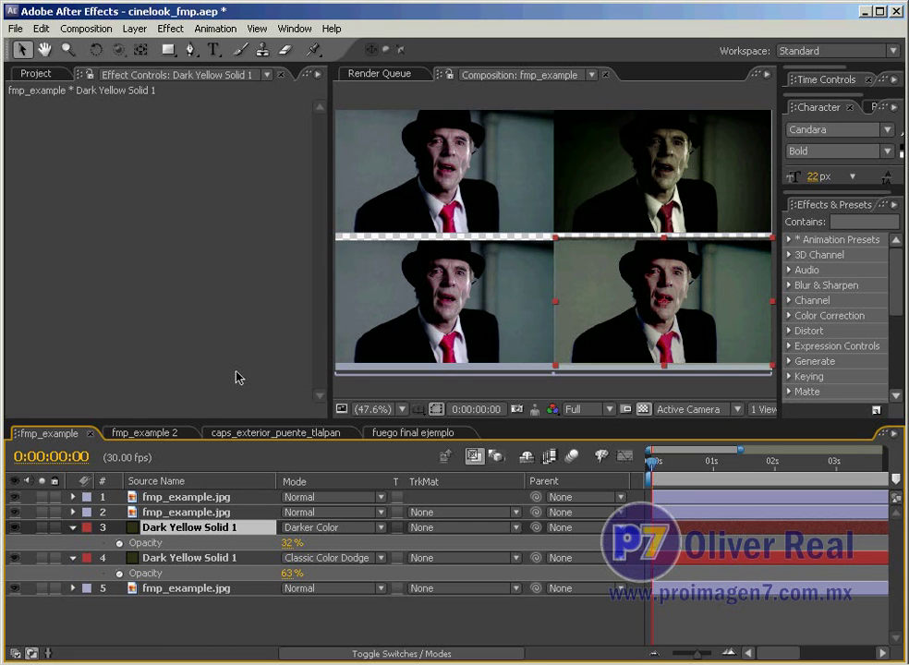
key("shift+minus")
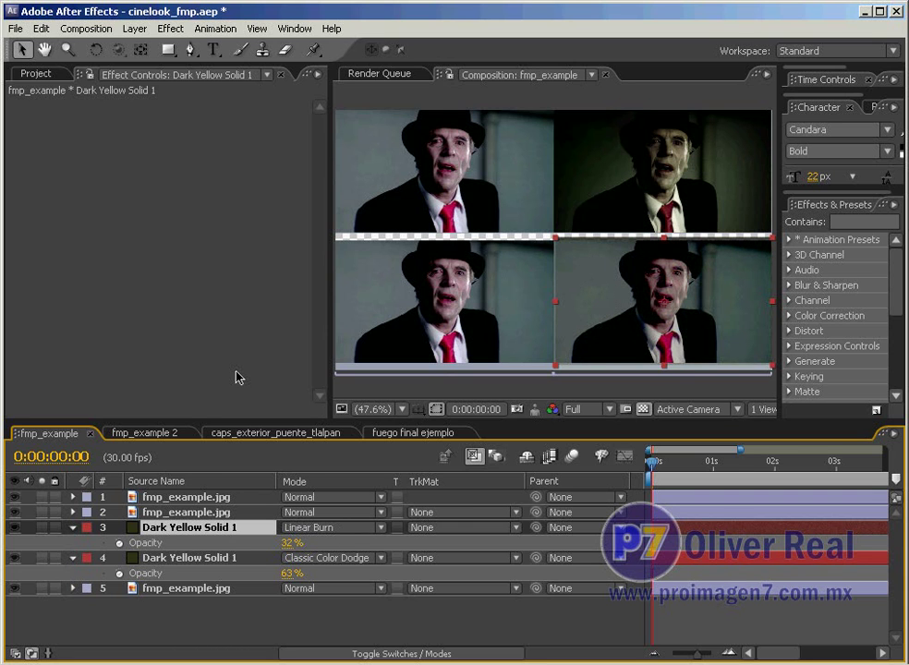
key("shift+minus")
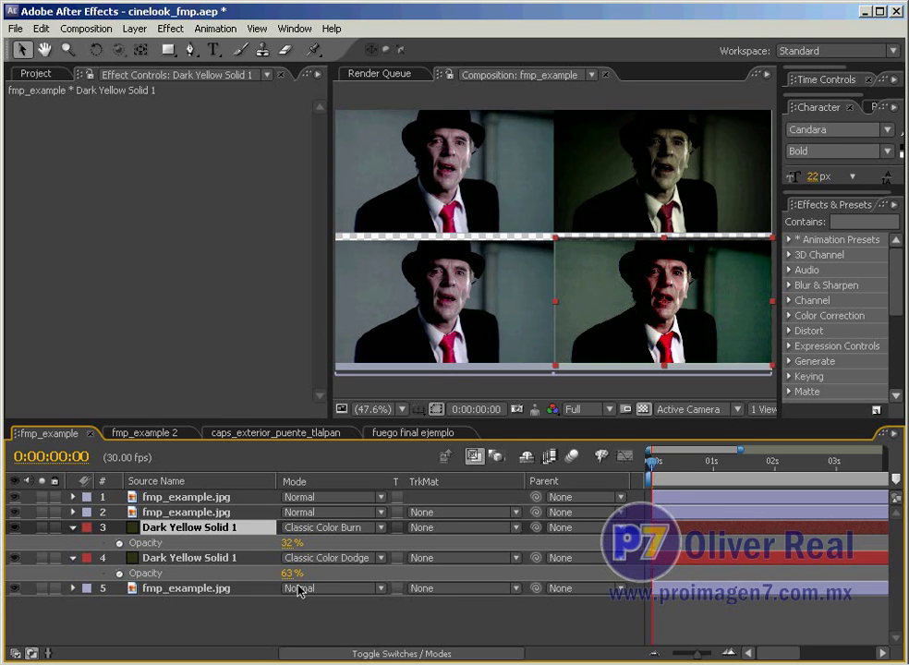
Switch the lower Dark Yellow solid (layer 4) to Hue blending
left_click(222, 559)
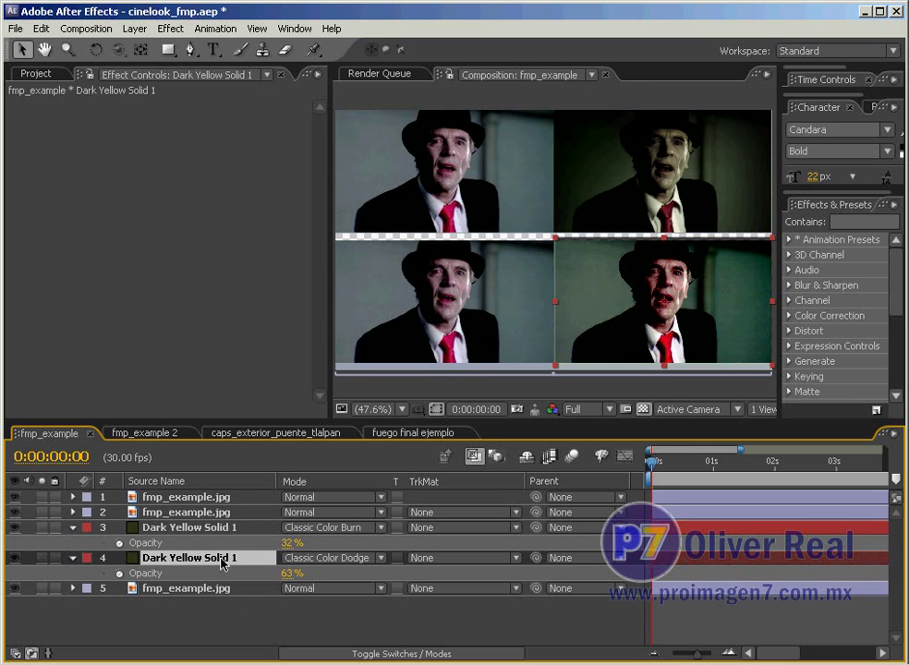
key("shift+minus")
key("shift+minus")
key("shift+minus")
key("shift+minus")
key("shift+minus")
key("shift+minus")
key("shift+minus")
key("shift+minus")
key("shift+minus")
key("shift+minus")
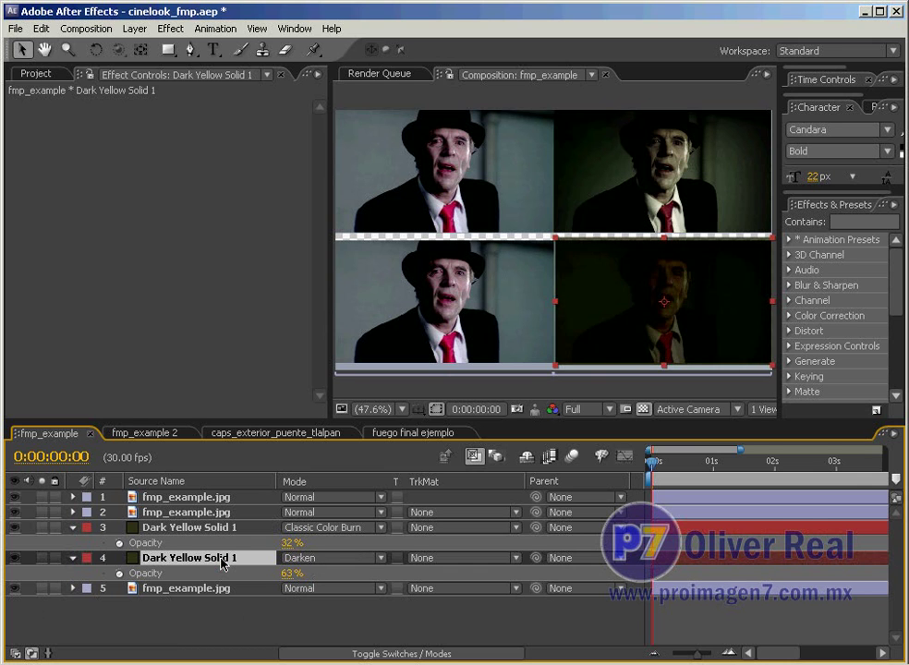
key("shift+minus")
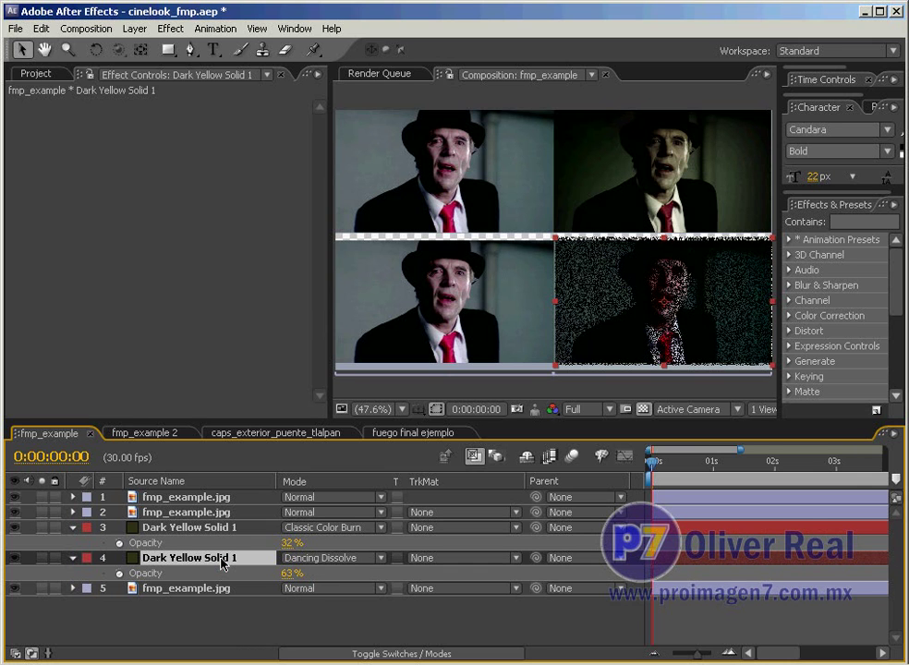
key("shift+minus")
key("shift+minus")
key("shift+minus")
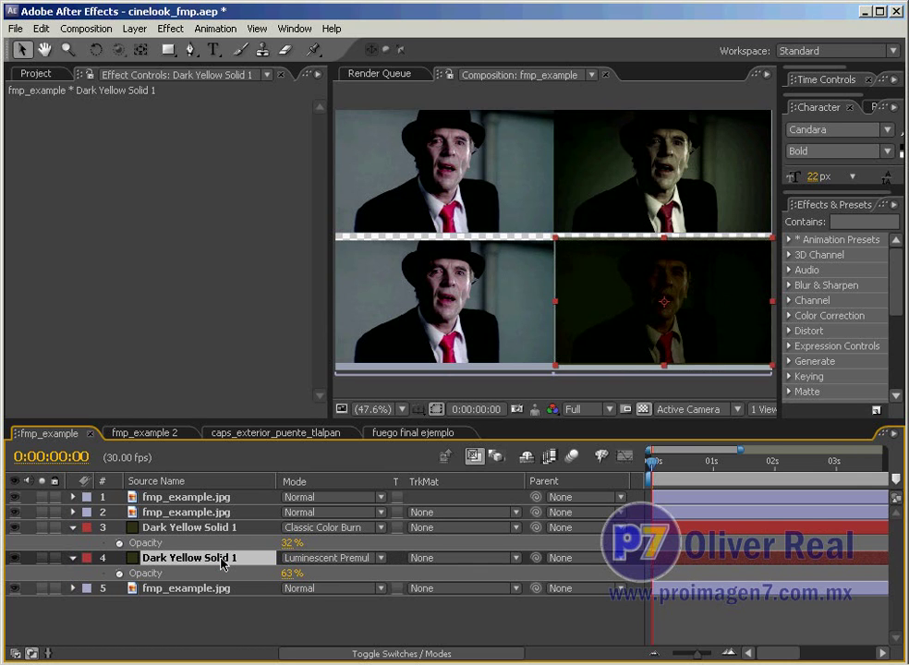
key("shift+minus")
key("shift+minus")
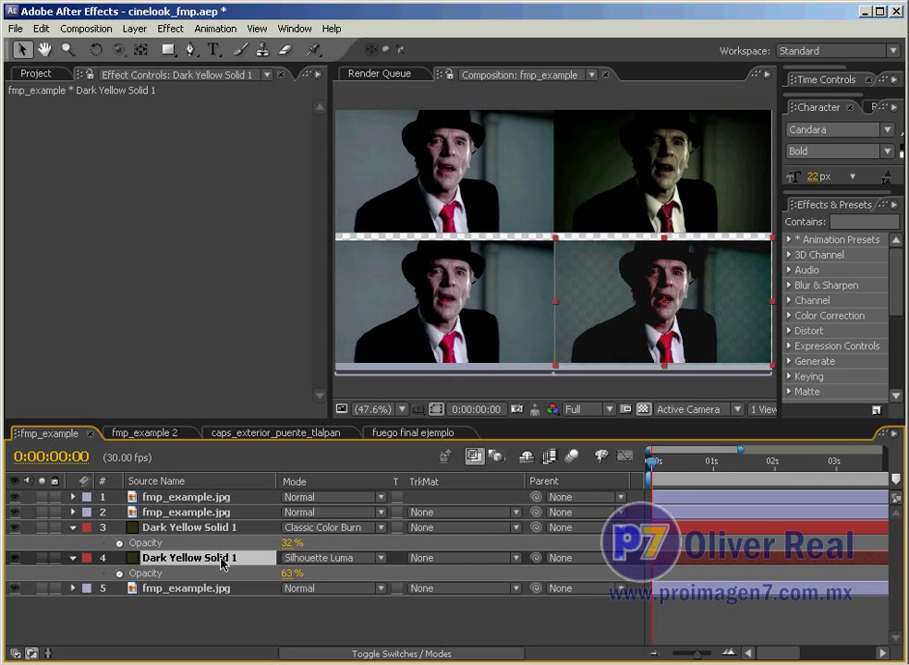
key("shift+minus")
key("shift+minus")
key("shift+minus")
key("shift+minus")
key("shift+minus")
key("shift+minus")
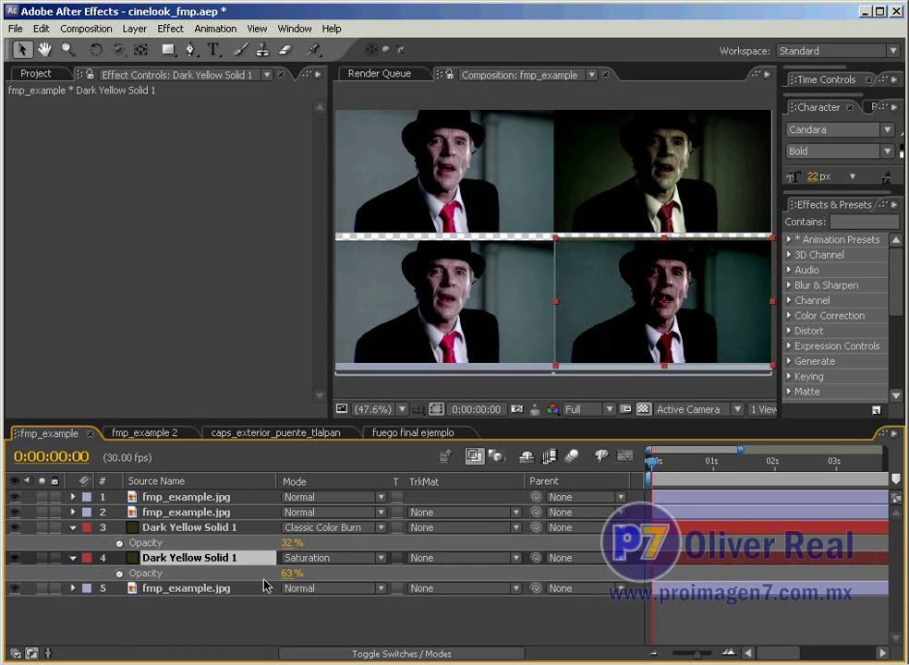
left_click(379, 557)
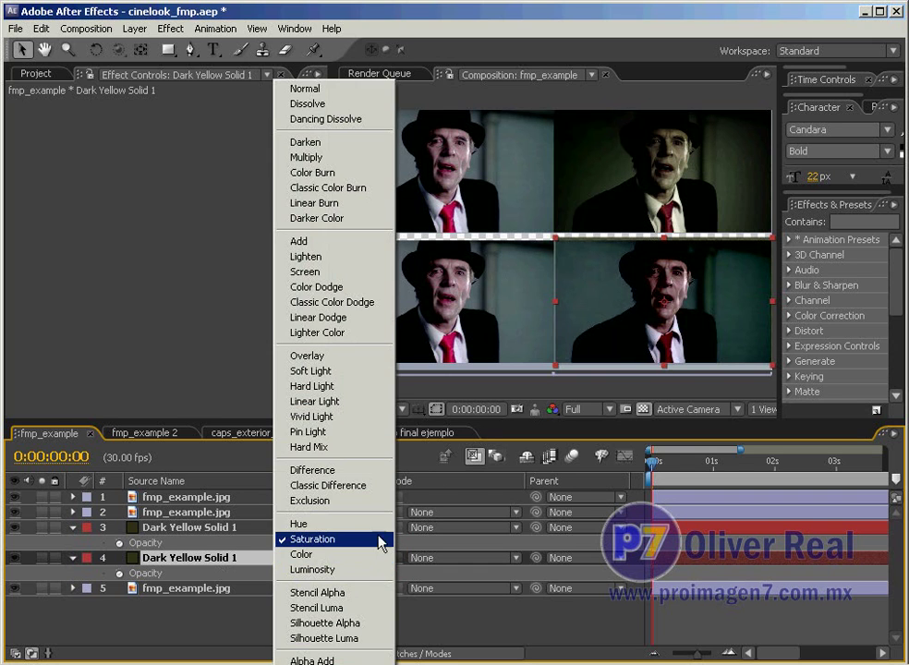
left_click(314, 524)
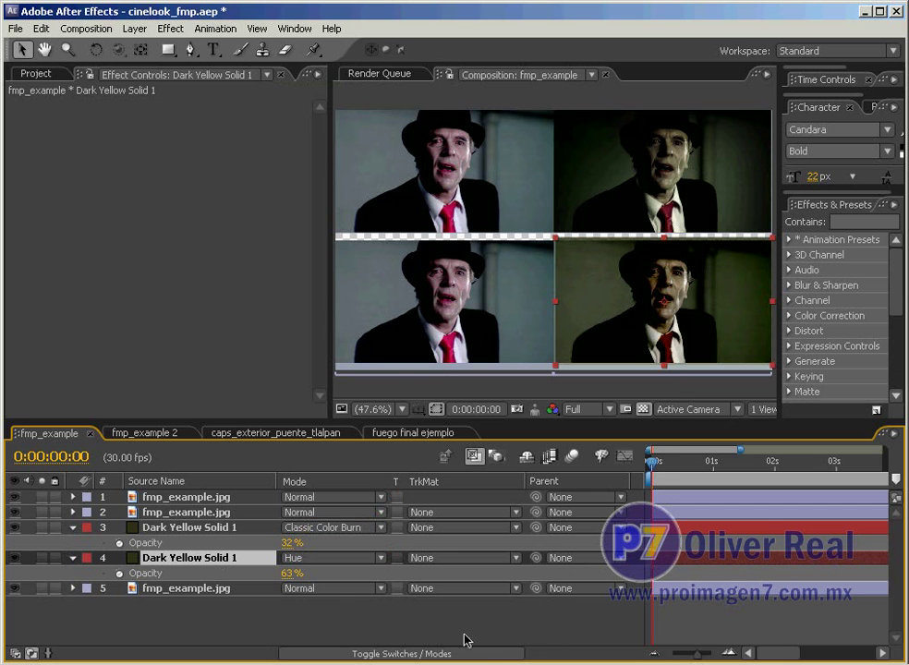
Set the upper yellow solid's opacity to 27% and the lower one's to 52%
mouse_move(292, 543)
left_mouse_down()
mouse_move(325, 547)
mouse_move(292, 557)
mouse_move(288, 580)
mouse_move(292, 543)
left_mouse_up()
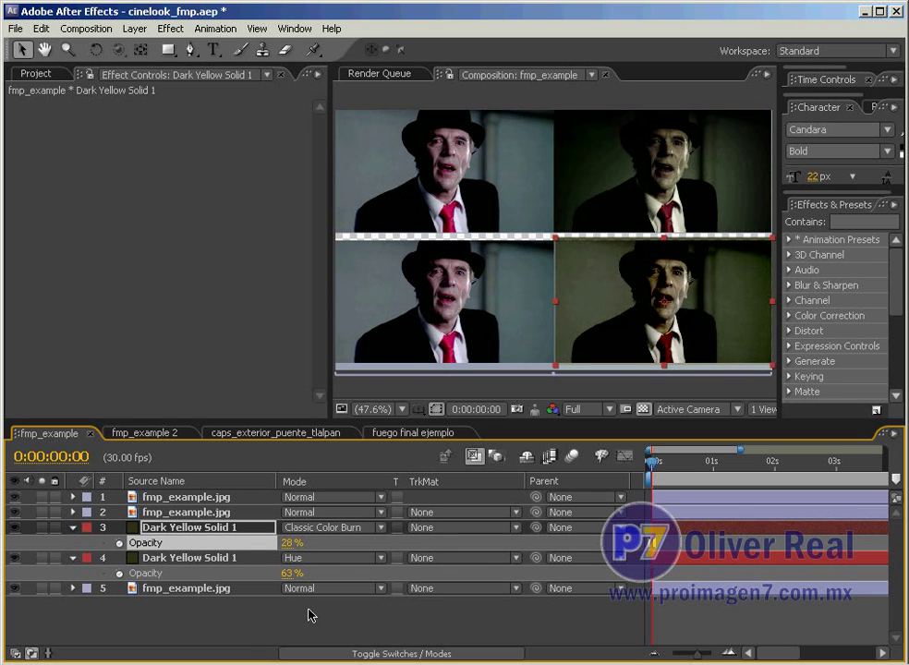
mouse_move(291, 573)
left_mouse_down()
mouse_move(322, 574)
mouse_move(295, 577)
left_mouse_up()
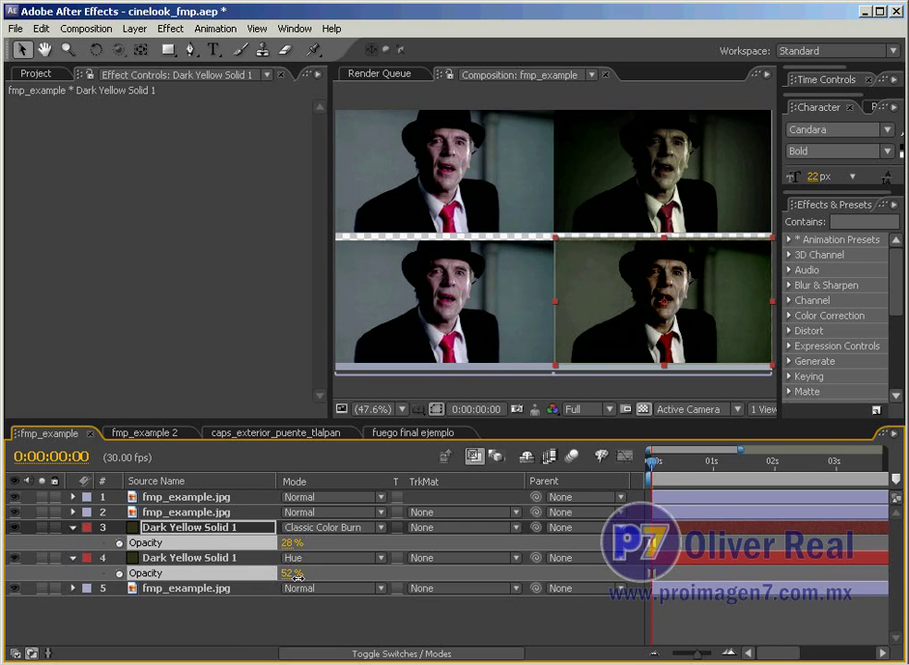
left_click_drag(288, 543, 283, 543)
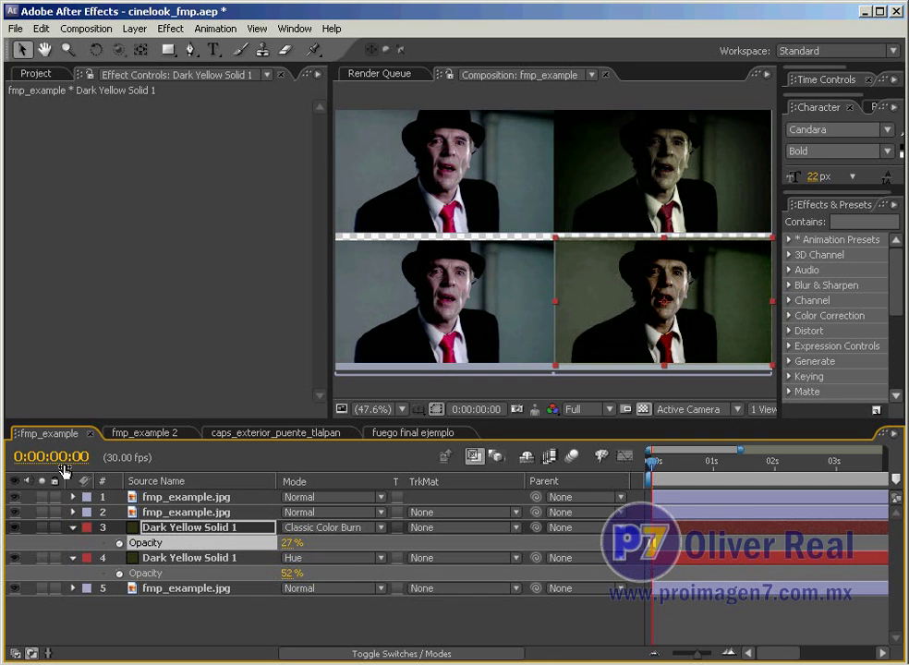
In fmp_example 2, add Medium Gray-Royal Blue Solid 2 over the lower-left portrait
left_click(146, 433)
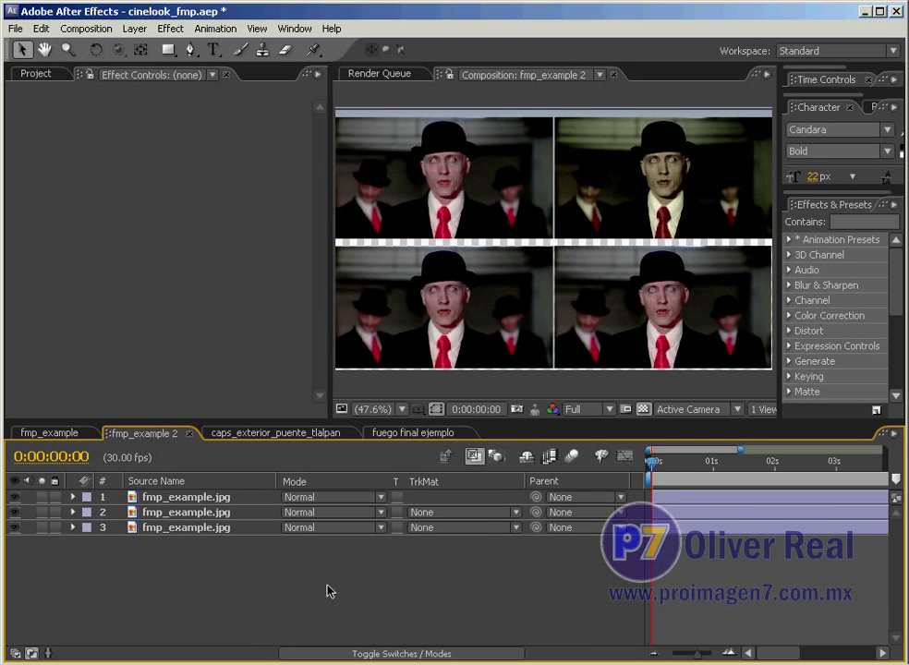
left_click(37, 74)
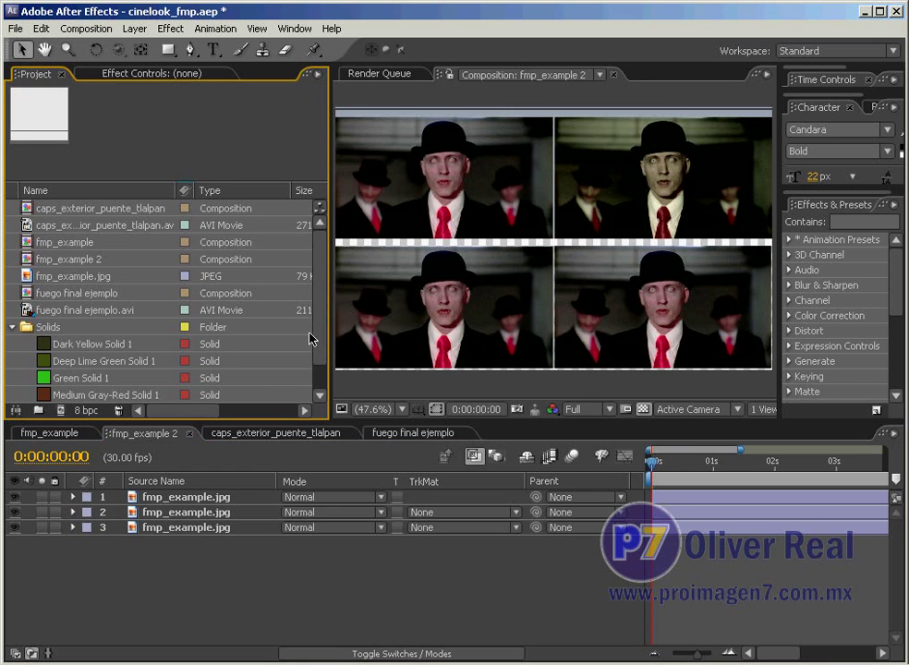
left_click(319, 365)
left_click_drag(102, 394, 173, 518)
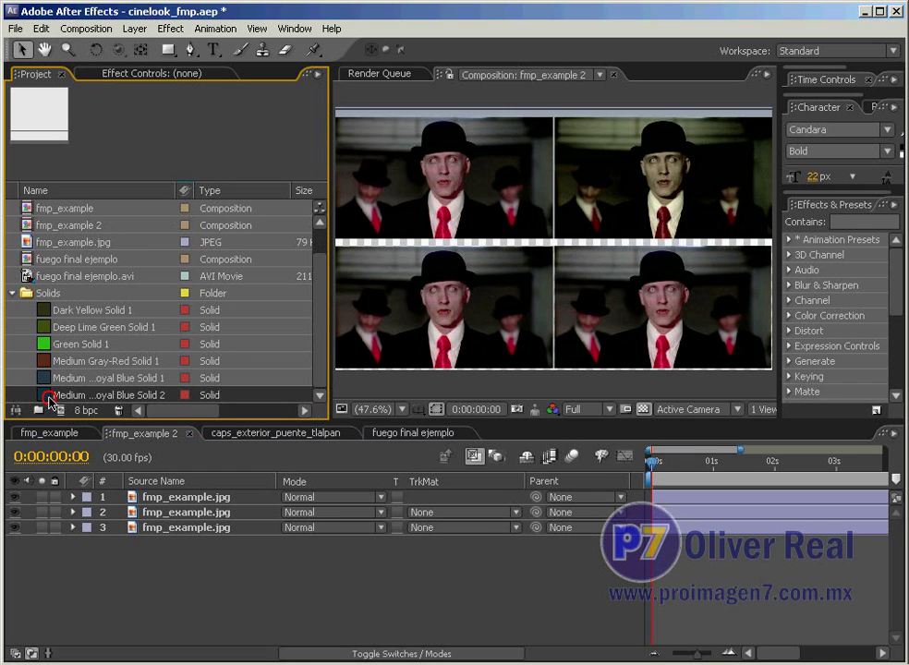
left_click_drag(174, 525, 175, 526)
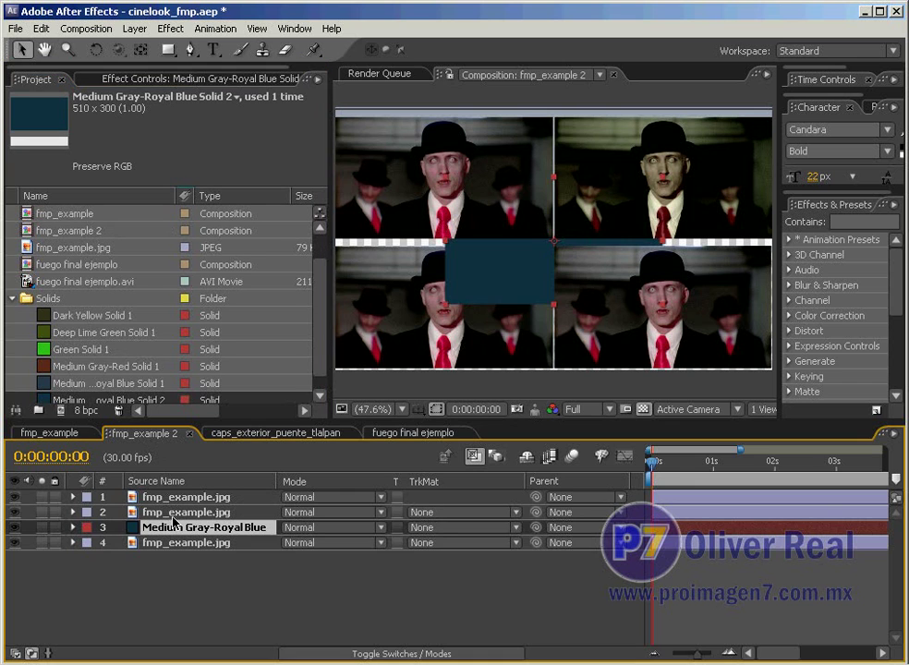
left_click_drag(526, 277, 403, 338)
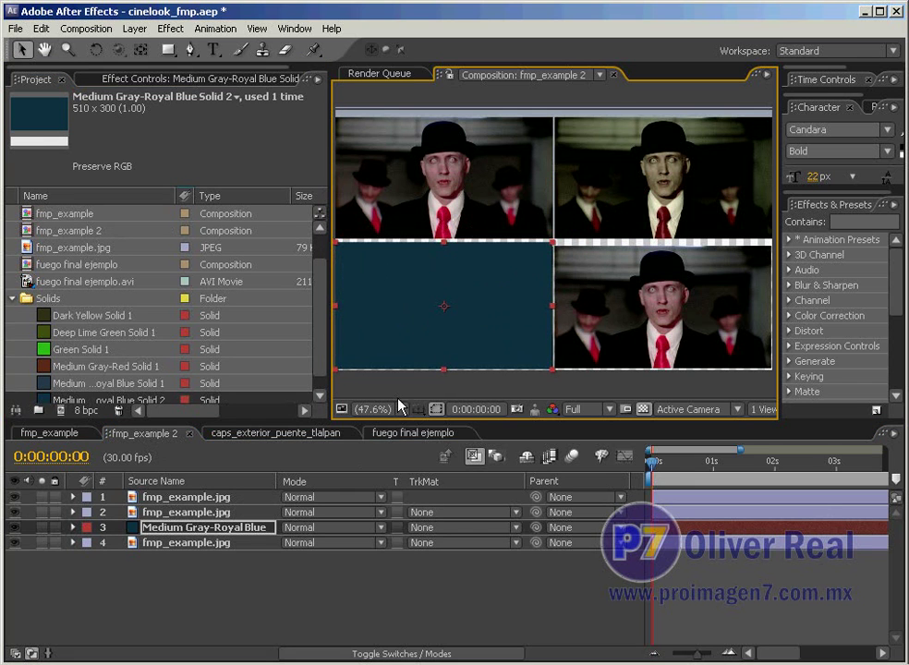
Try the blue solid in Overlay with lowered opacity, then delete the layer
left_click(380, 529)
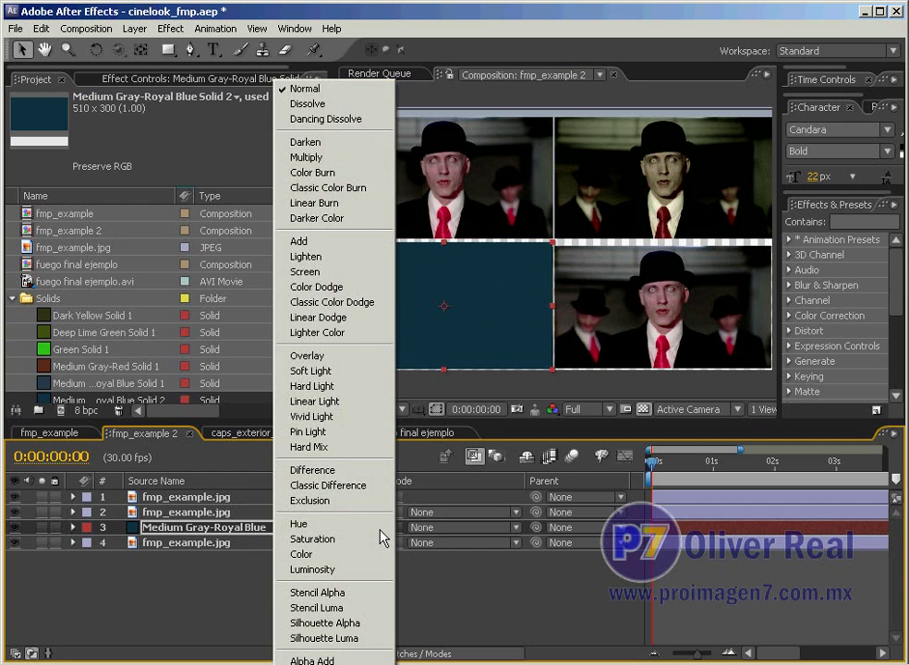
left_click(360, 361)
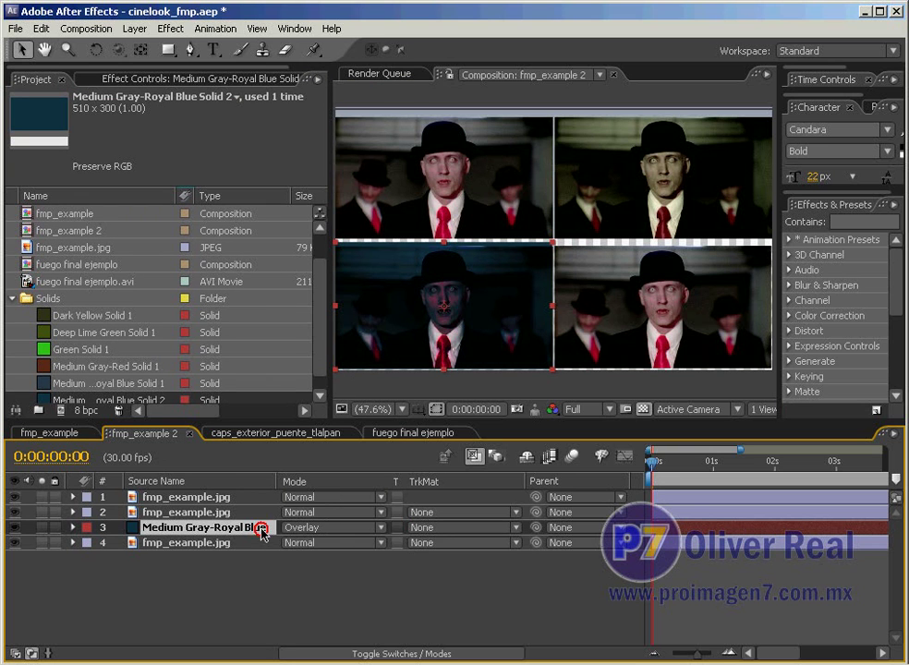
key("t")
left_click_drag(294, 544, 235, 548)
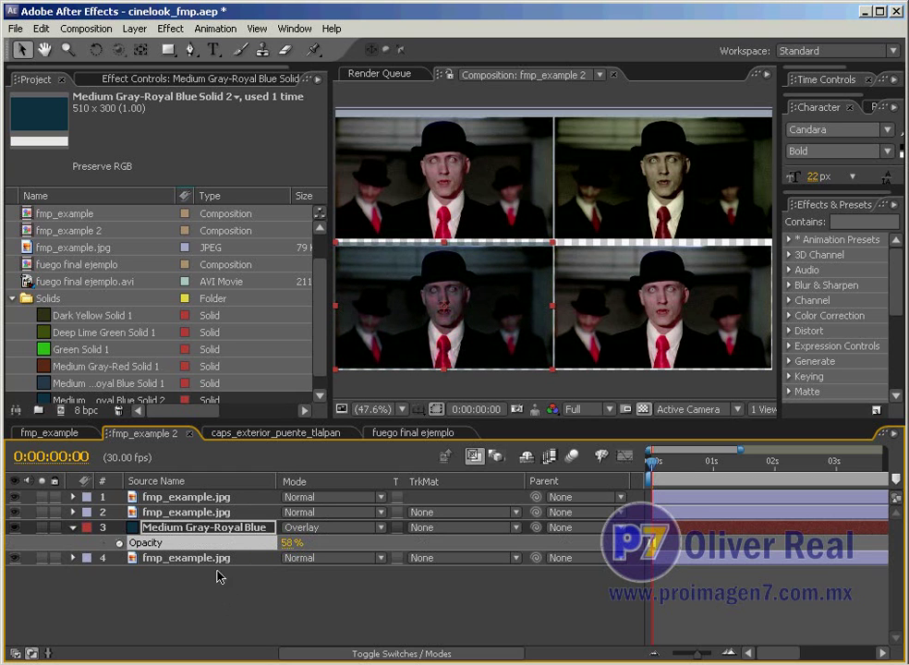
left_click(198, 533)
key("Delete")
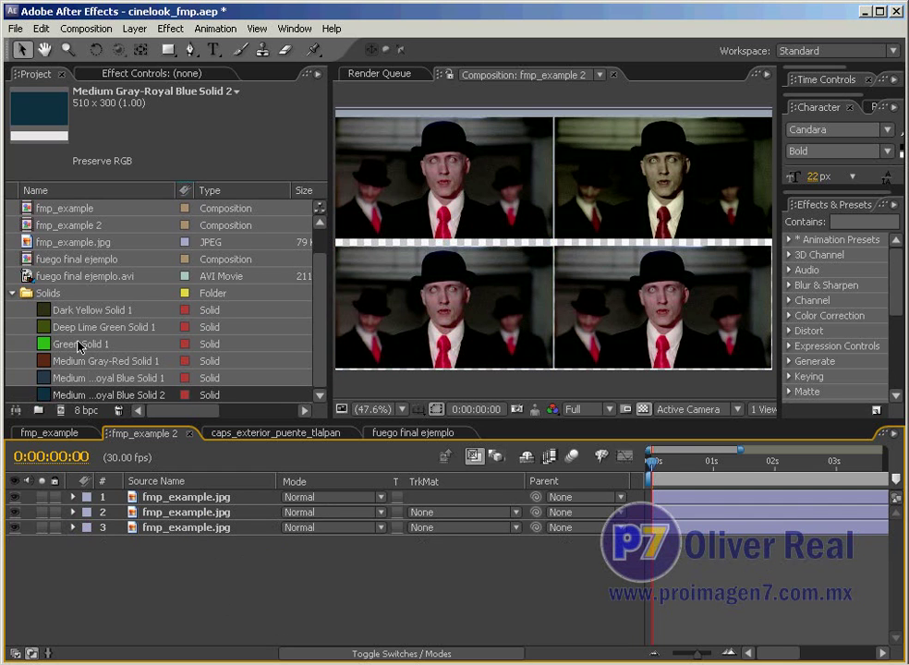
Add Dark Yellow Solid 1 and fit it over the lower-left portrait quadrant
mouse_move(60, 315)
left_mouse_down()
mouse_move(168, 490)
mouse_move(160, 524)
left_mouse_up()
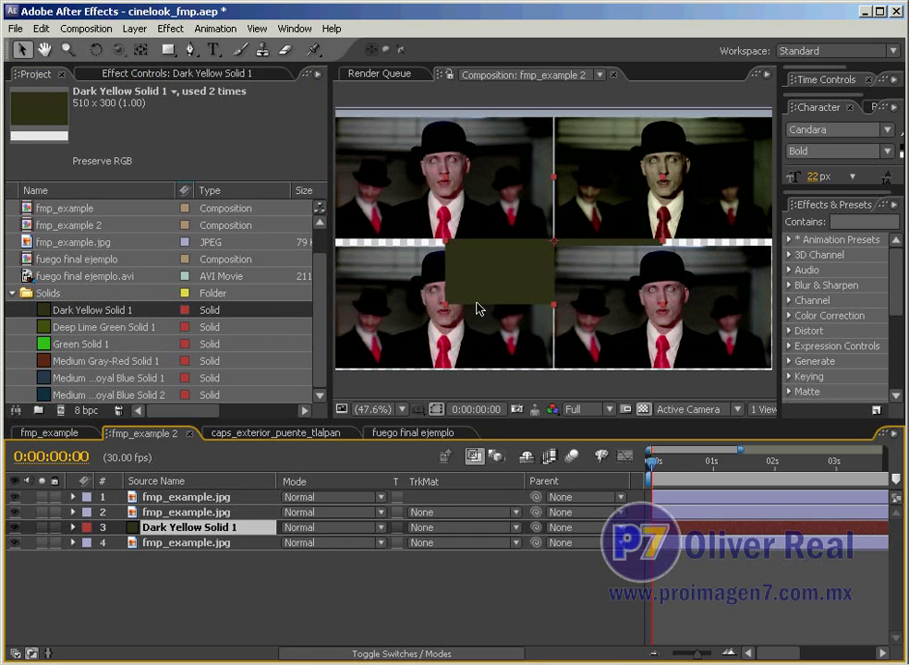
left_click_drag(478, 308, 370, 348)
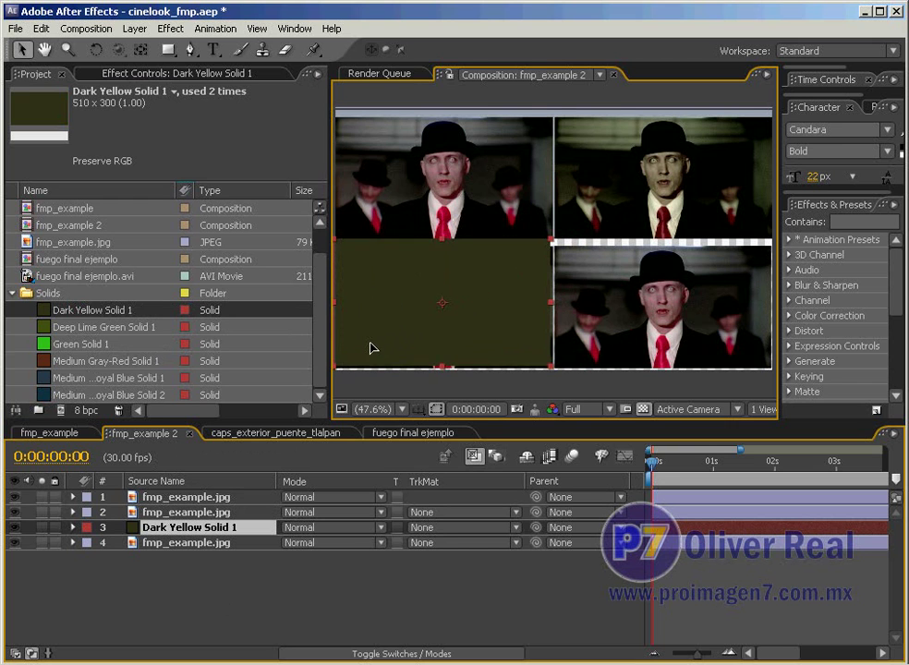
mouse_move(370, 348)
left_mouse_down()
mouse_move(377, 359)
mouse_move(371, 351)
left_mouse_up()
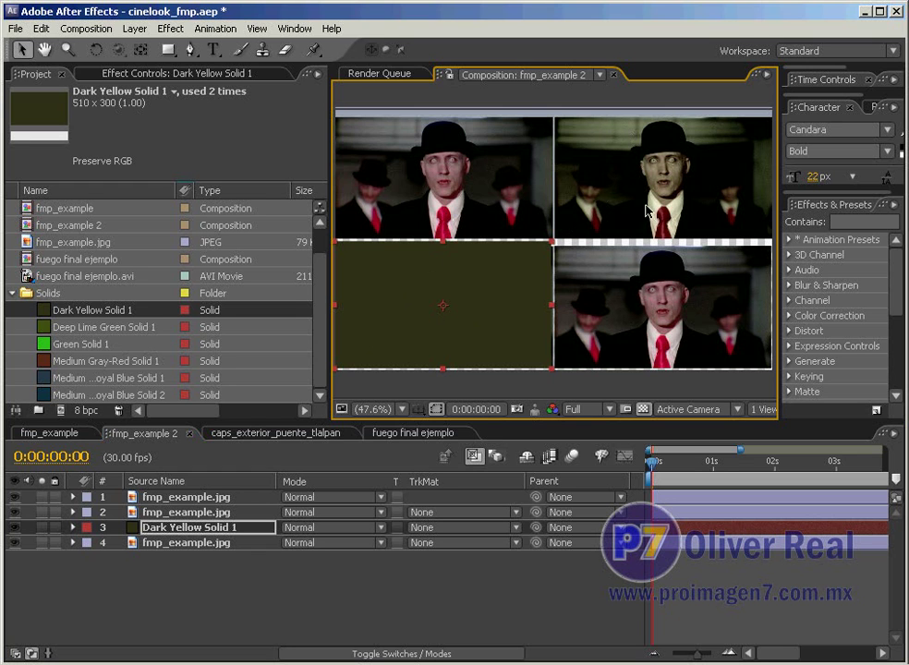
left_click_drag(506, 307, 508, 309)
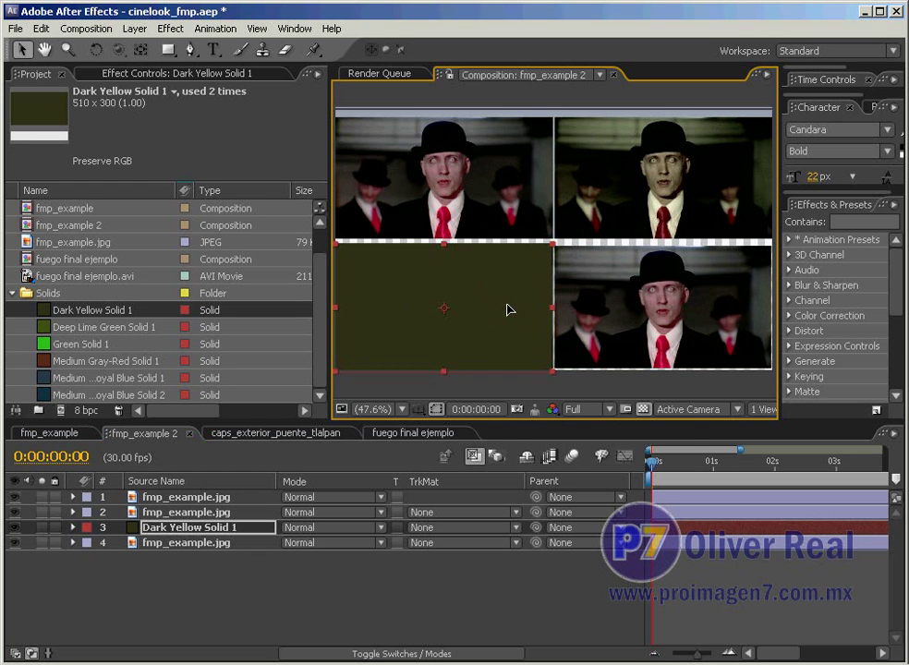
Blend the yellow solid in Overlay at 36% opacity, then add Medium Gray-Royal Blue Solid 1
left_click(382, 528)
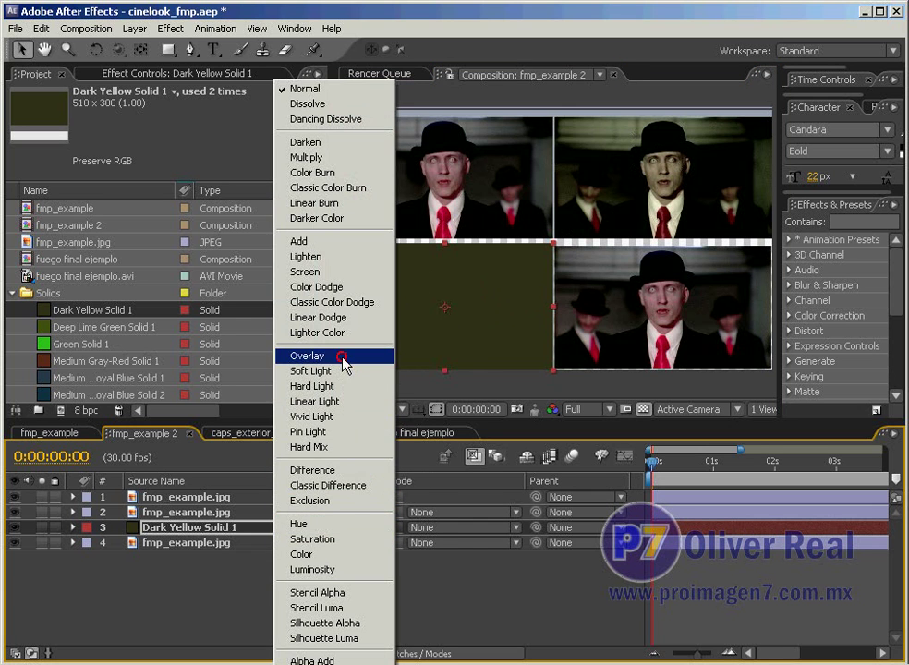
left_click(342, 362)
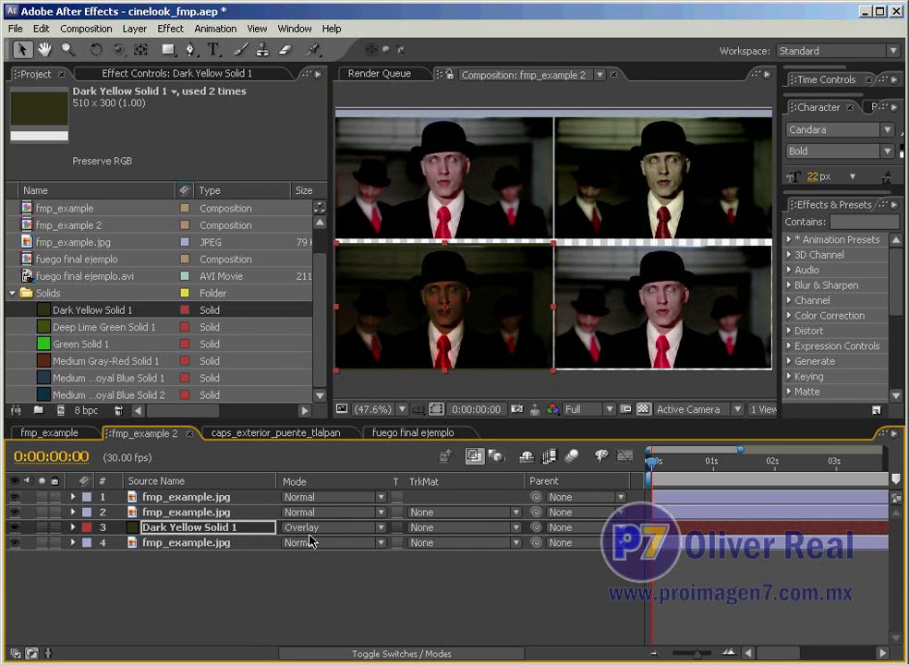
key("t")
left_click_drag(300, 543, 237, 553)
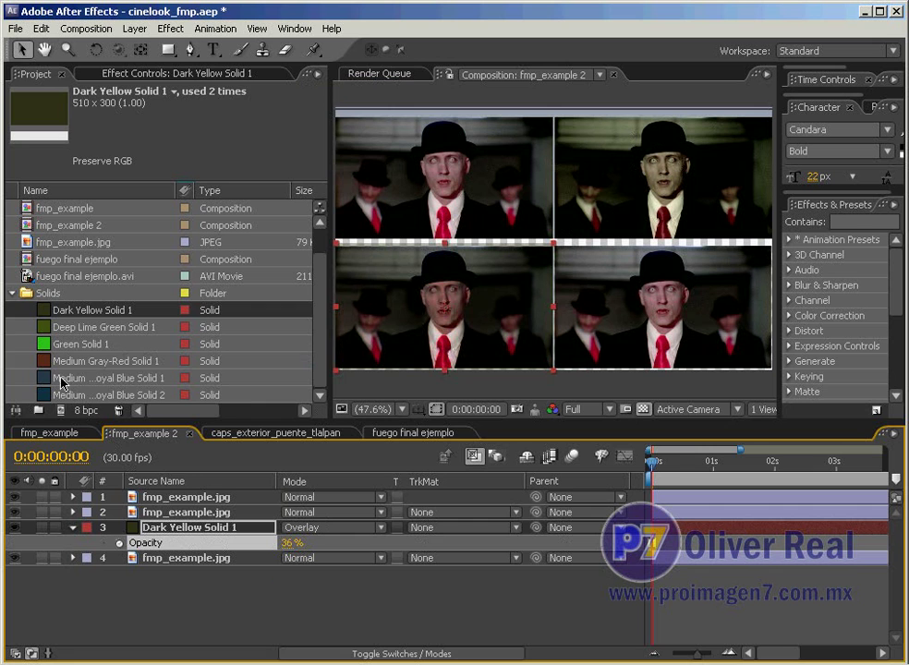
left_click_drag(62, 384, 263, 543)
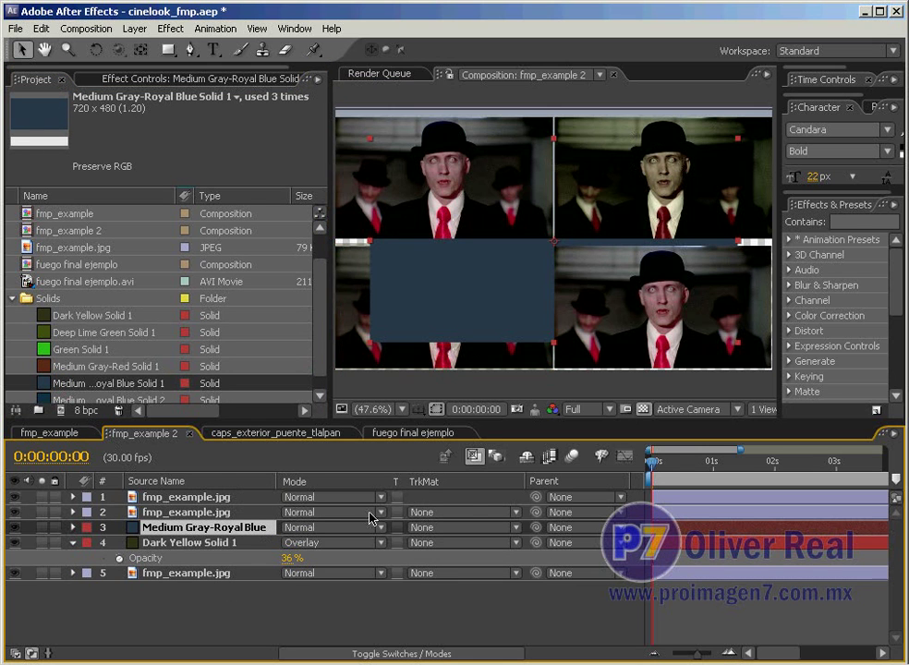
Try the blue solid lower-left in Color mode at reduced opacity, then delete it
left_click_drag(467, 286, 435, 318)
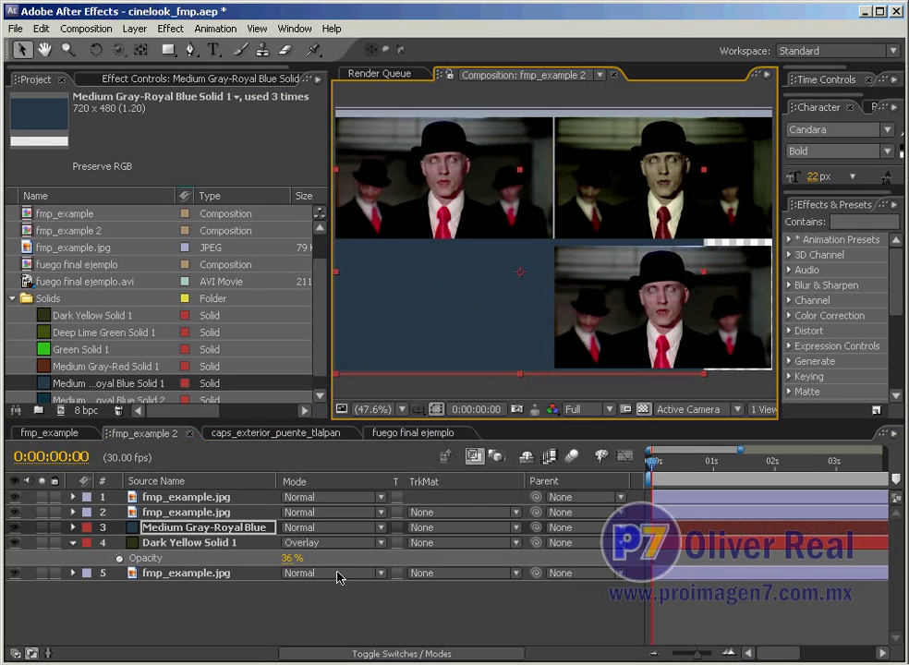
left_click(382, 528)
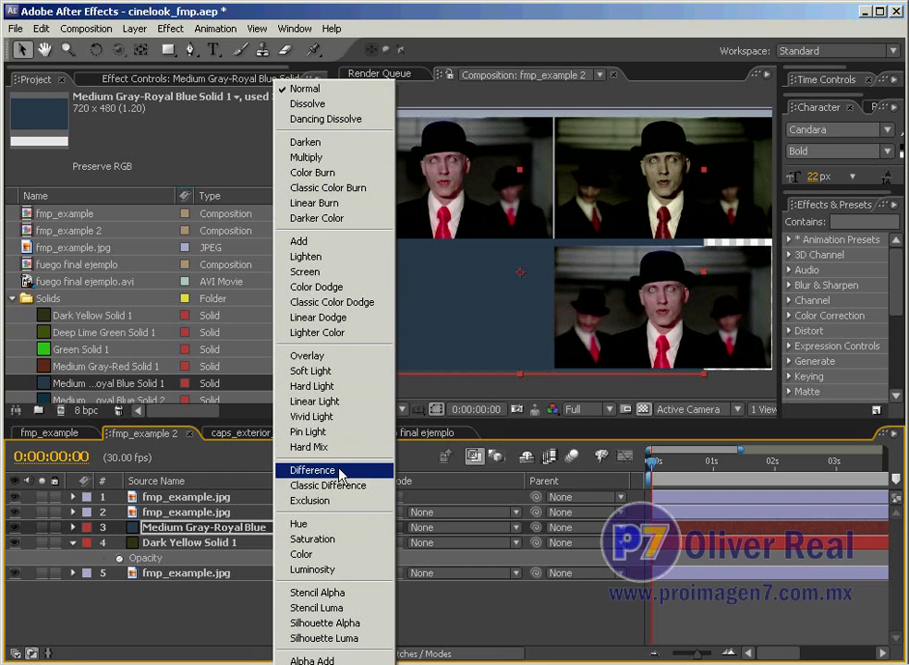
left_click(341, 556)
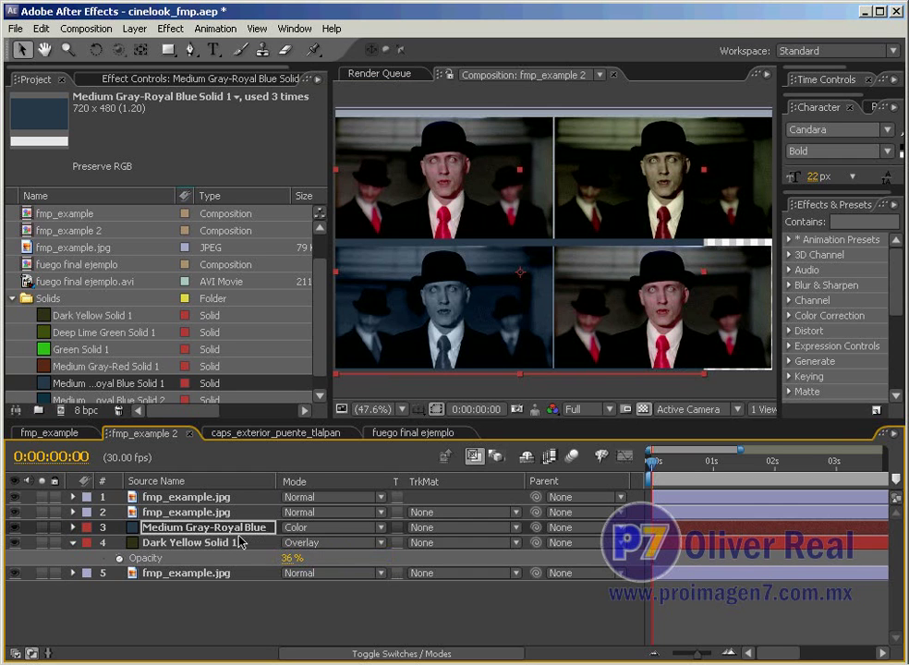
key("t")
left_click_drag(291, 543, 244, 532)
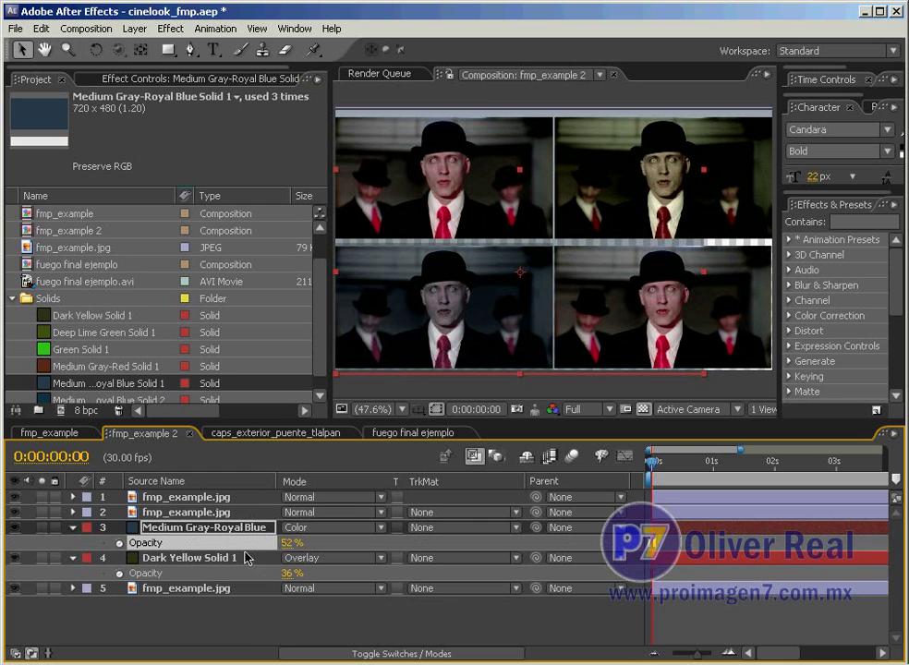
key("Delete")
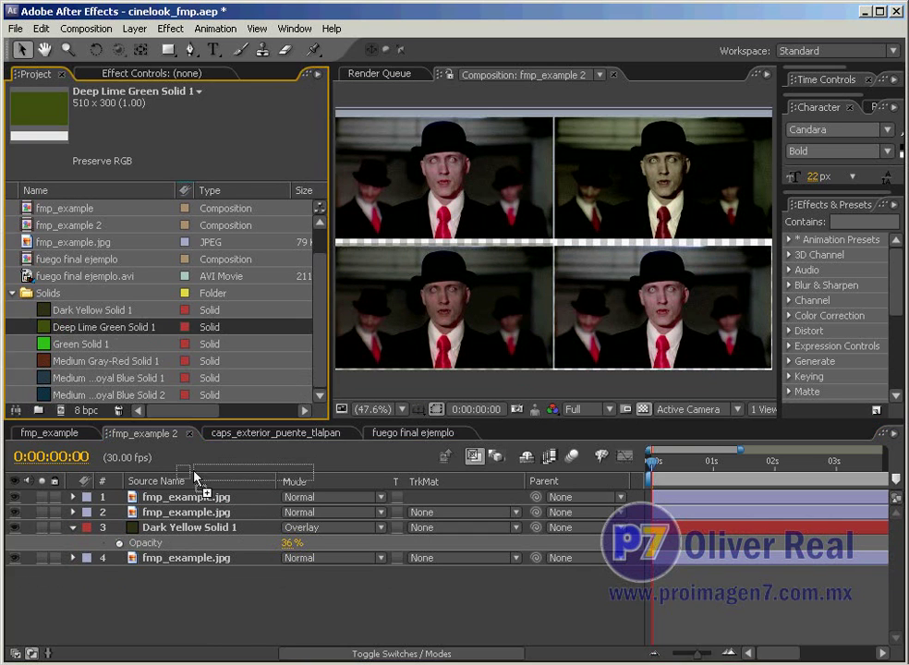
Add the Deep Lime Green solid over the bottom-left portrait in Hue mode at 60% opacity
left_click_drag(55, 333, 257, 532)
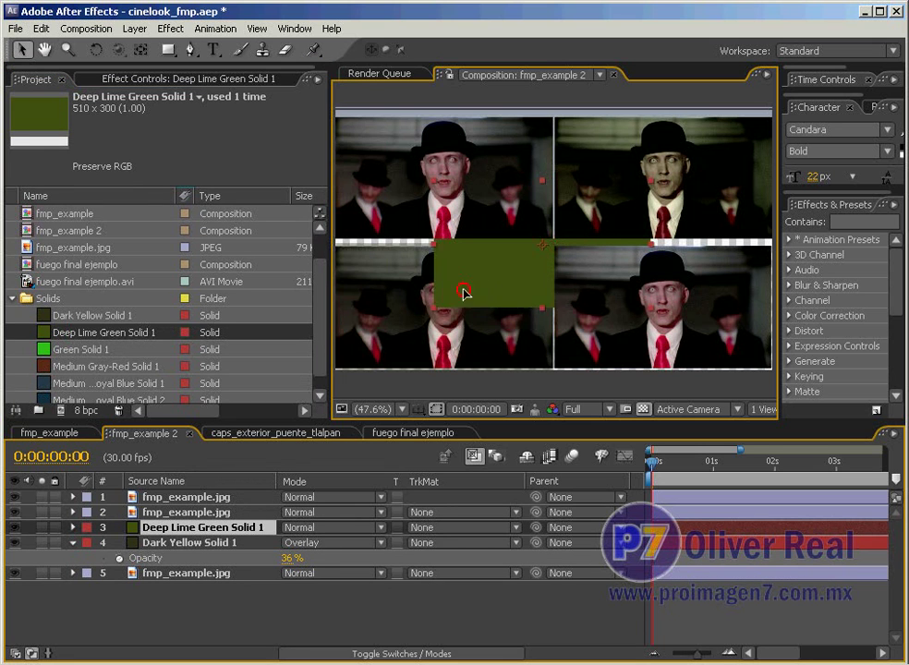
left_click_drag(377, 285, 377, 347)
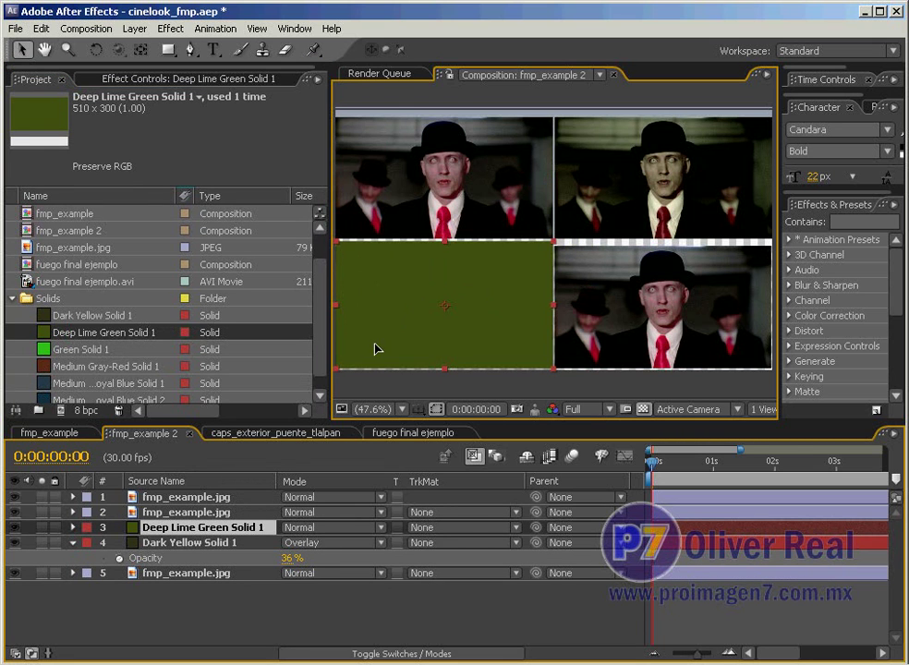
left_click(381, 527)
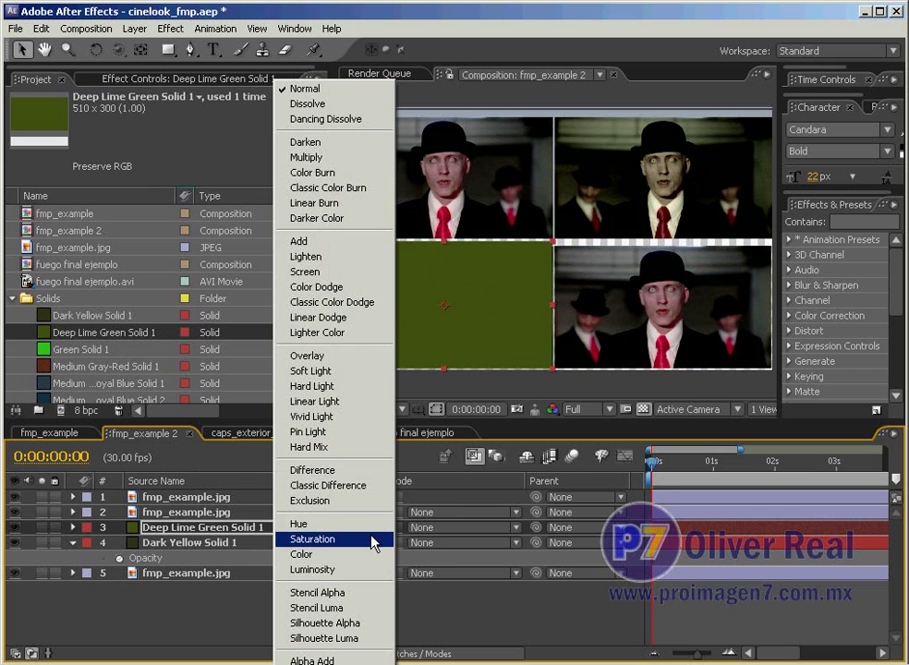
left_click(369, 524)
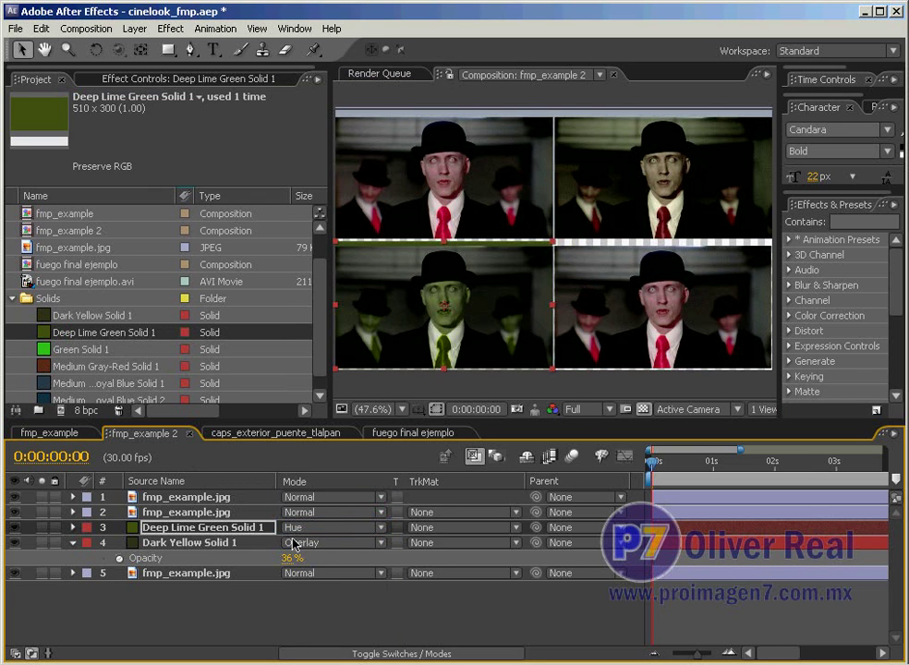
key("t")
mouse_move(292, 542)
left_mouse_down()
mouse_move(251, 554)
mouse_move(258, 552)
left_mouse_up()
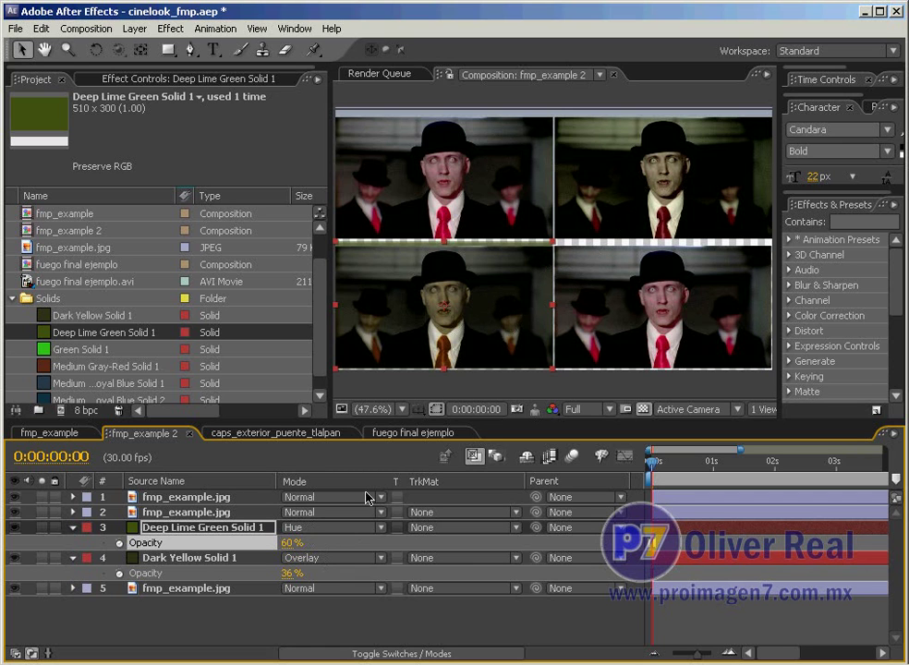
Raise the Dark Yellow solid's opacity to 49% and select it along with the green solid
left_click(224, 599)
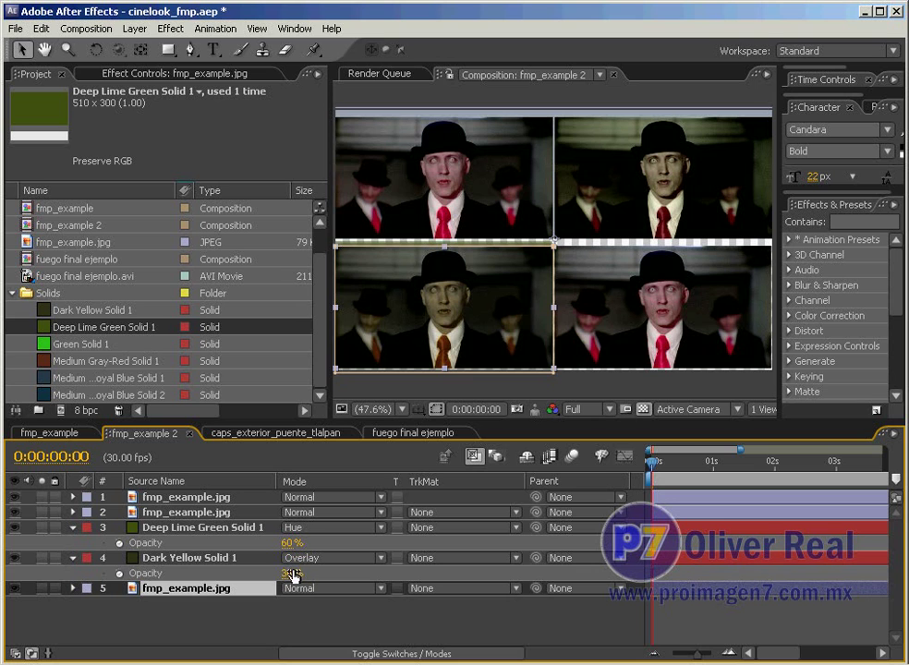
mouse_move(289, 573)
left_mouse_down()
mouse_move(330, 585)
mouse_move(316, 589)
left_mouse_up()
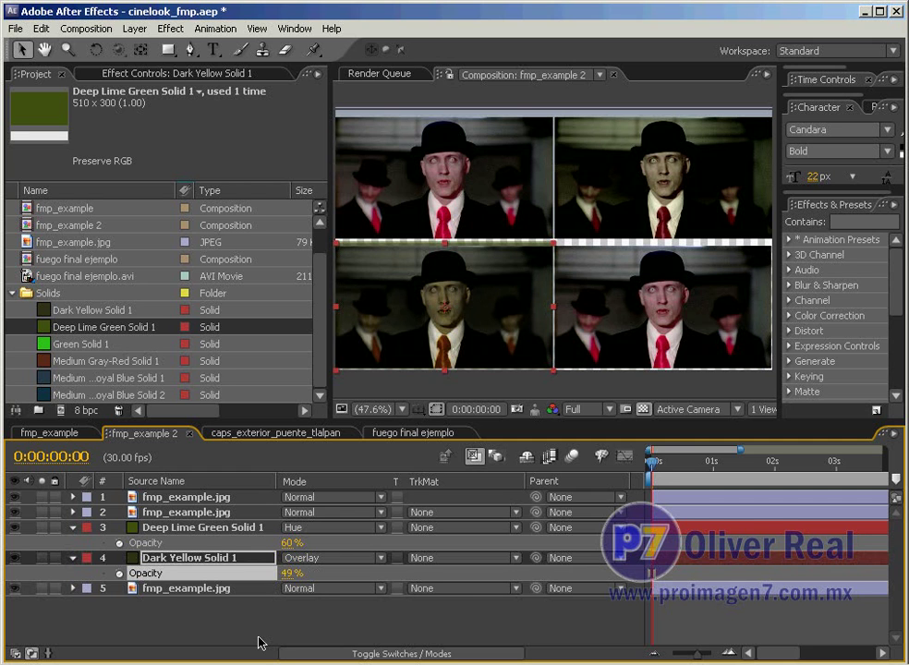
left_click(278, 433)
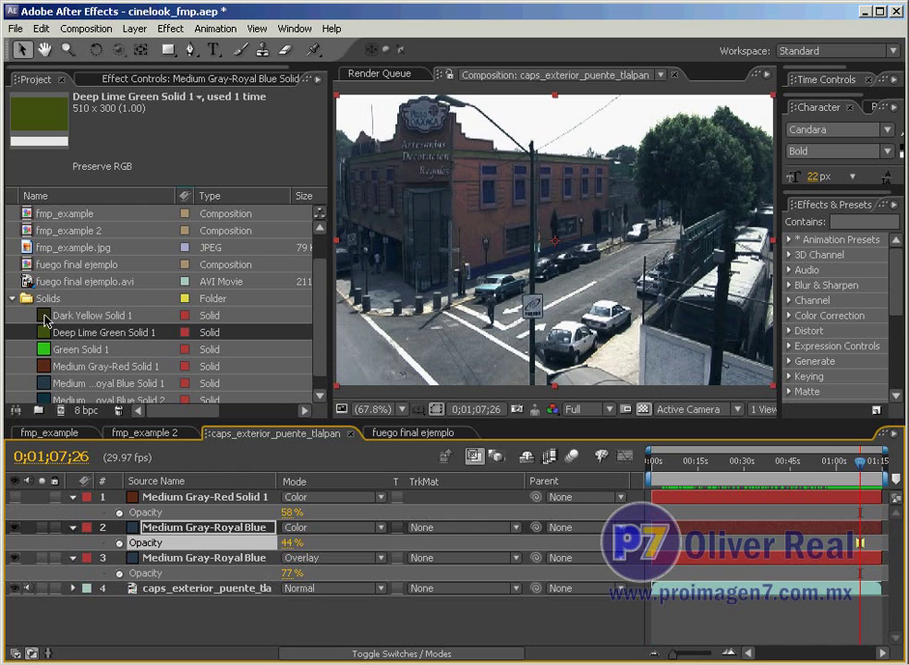
left_click(166, 432)
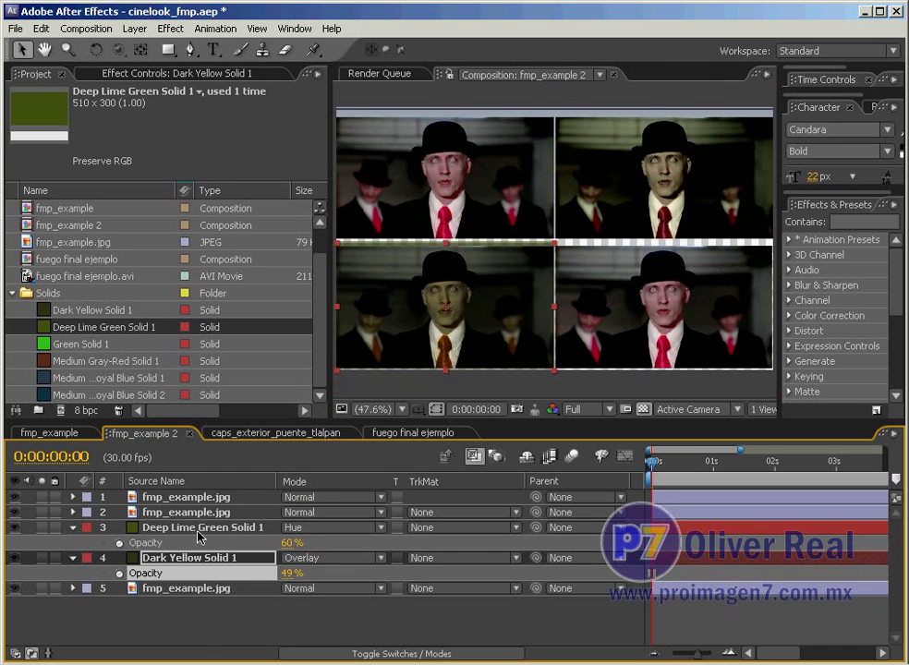
left_click(198, 532)
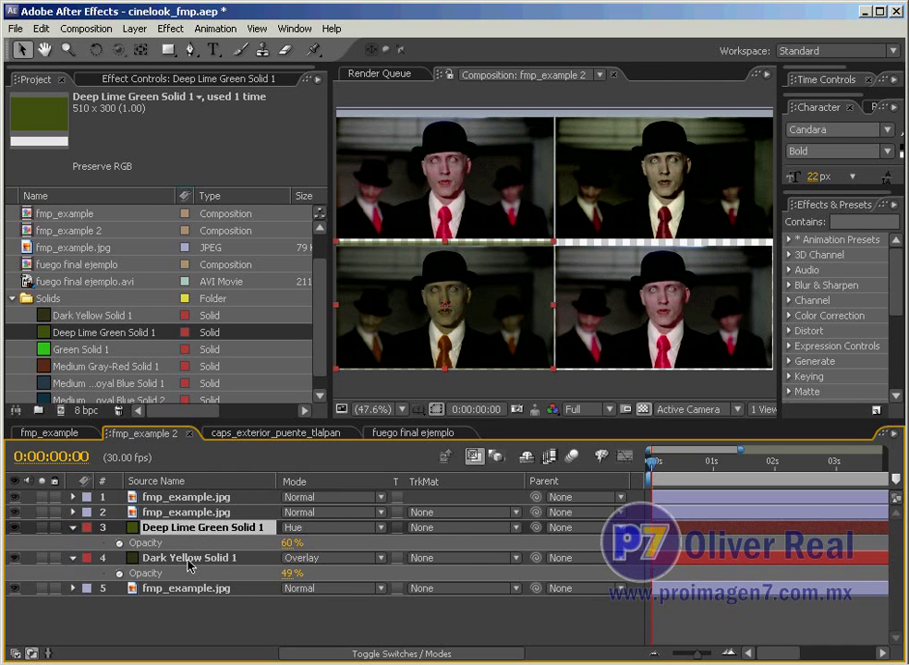
left_click(188, 561)
Copy the green and yellow solids, then delete caps_exterior_puente_tlalpan's three red and blue solids
left_click(41, 29)
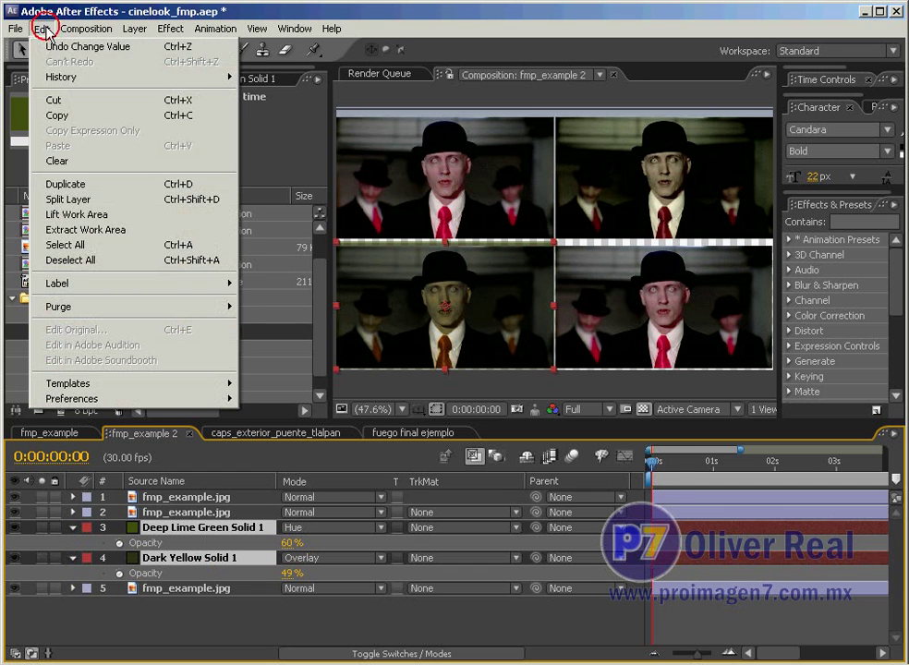
left_click(70, 118)
left_click(238, 432)
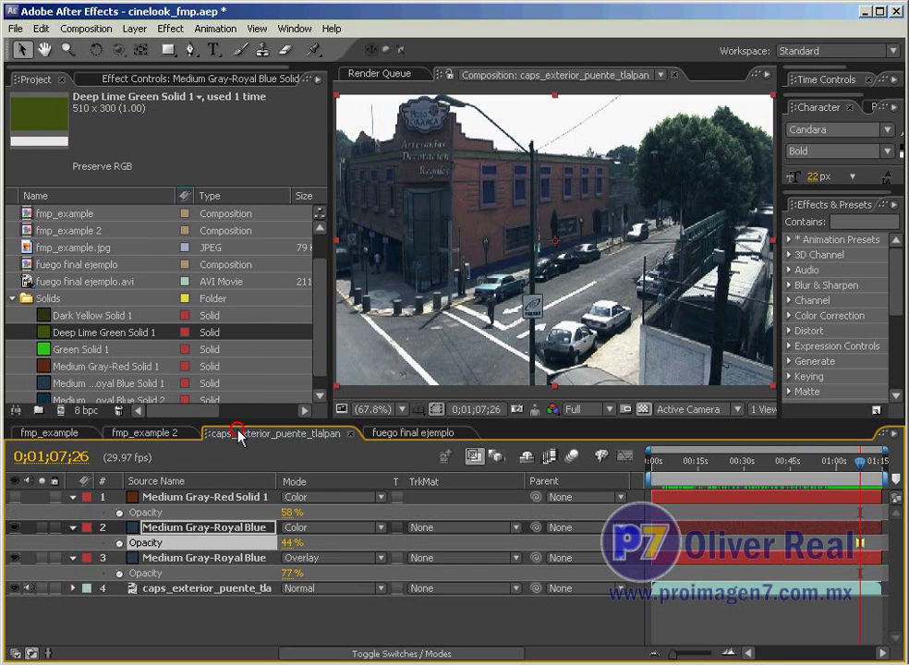
left_click(194, 496)
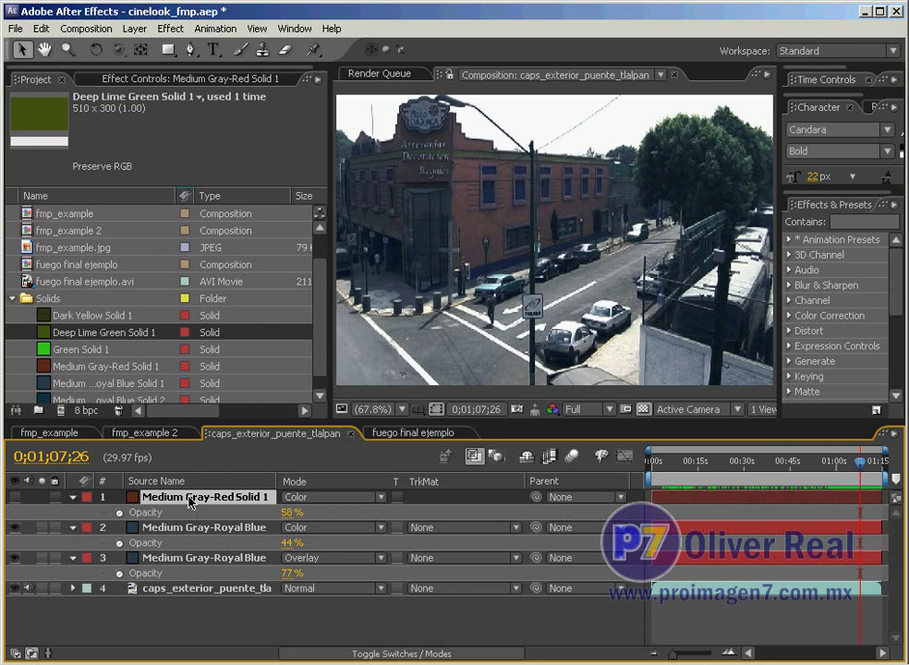
key("Delete")
left_click(193, 497)
key("Delete")
left_click(188, 497)
key("Delete")
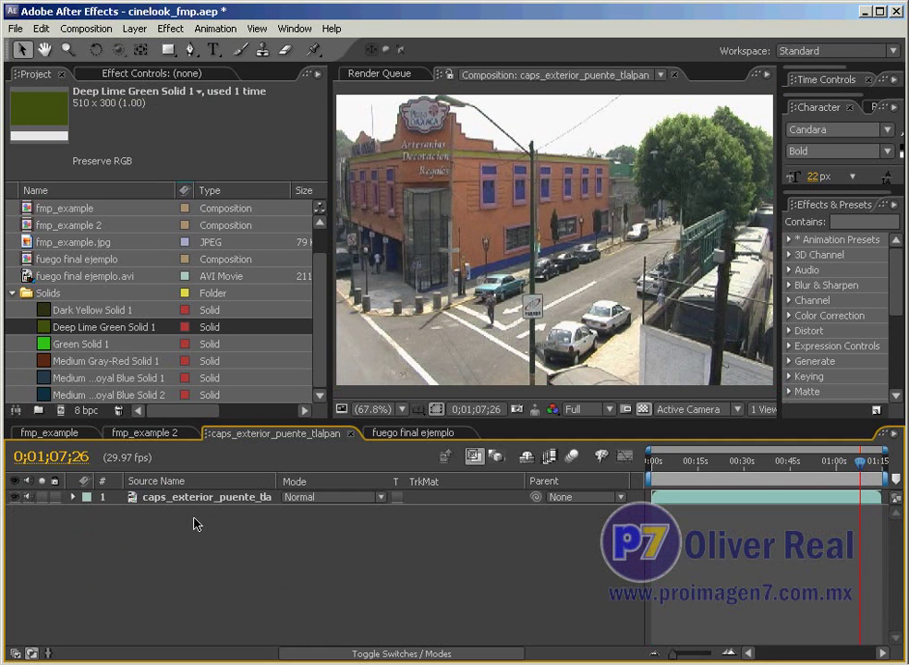
Paste the Deep Lime Green Hue and Dark Yellow Overlay solids into the street composition
left_click(41, 28)
left_click(127, 148)
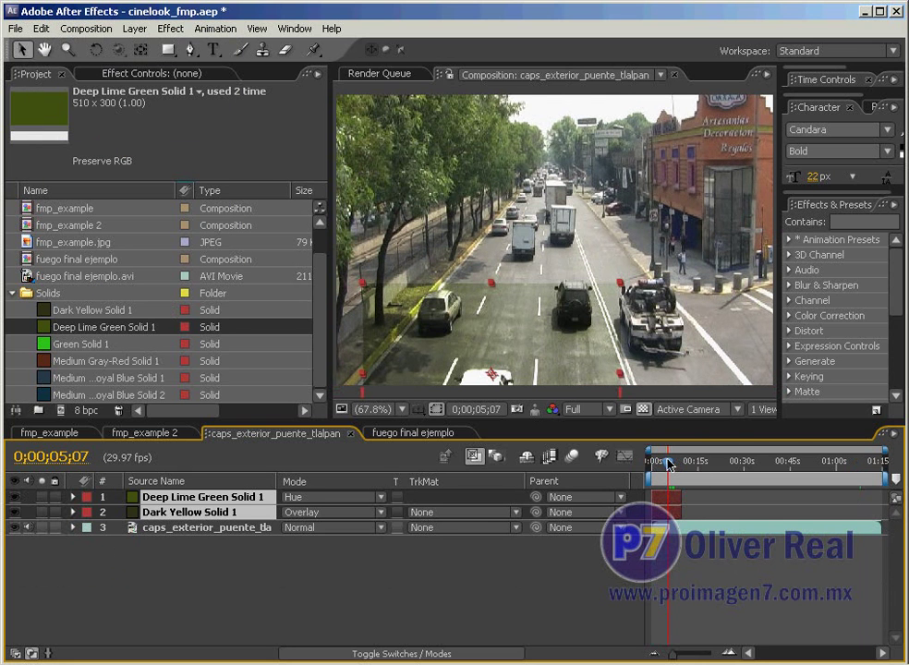
left_click(471, 352)
Drag the green solid so it tints a central band, checking frames around 32 and 49–52 seconds
mouse_move(472, 352)
left_mouse_down()
mouse_move(620, 207)
mouse_move(446, 282)
mouse_move(448, 219)
mouse_move(478, 221)
mouse_move(519, 321)
left_mouse_up()
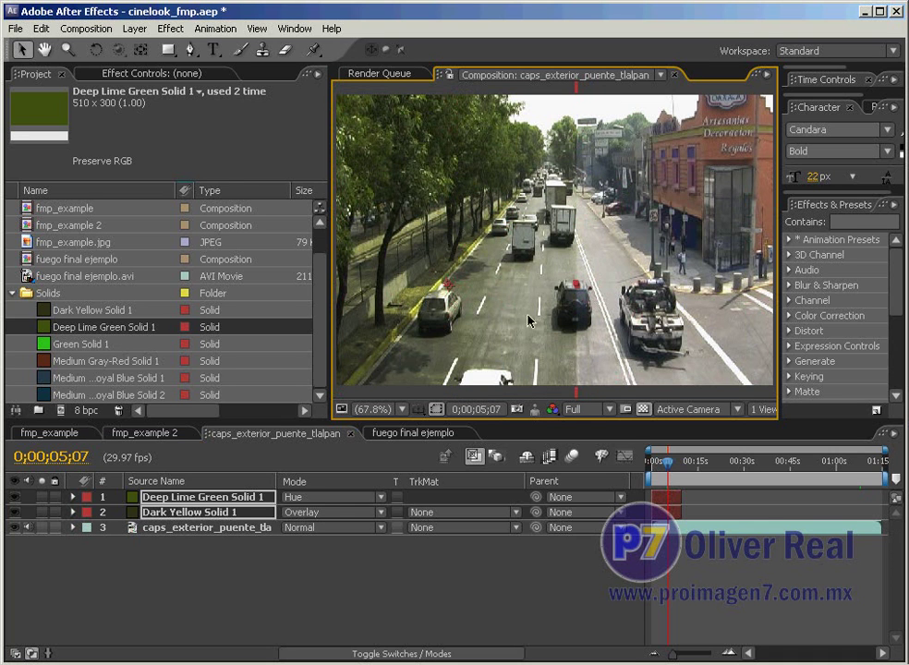
left_click_drag(666, 461, 884, 494)
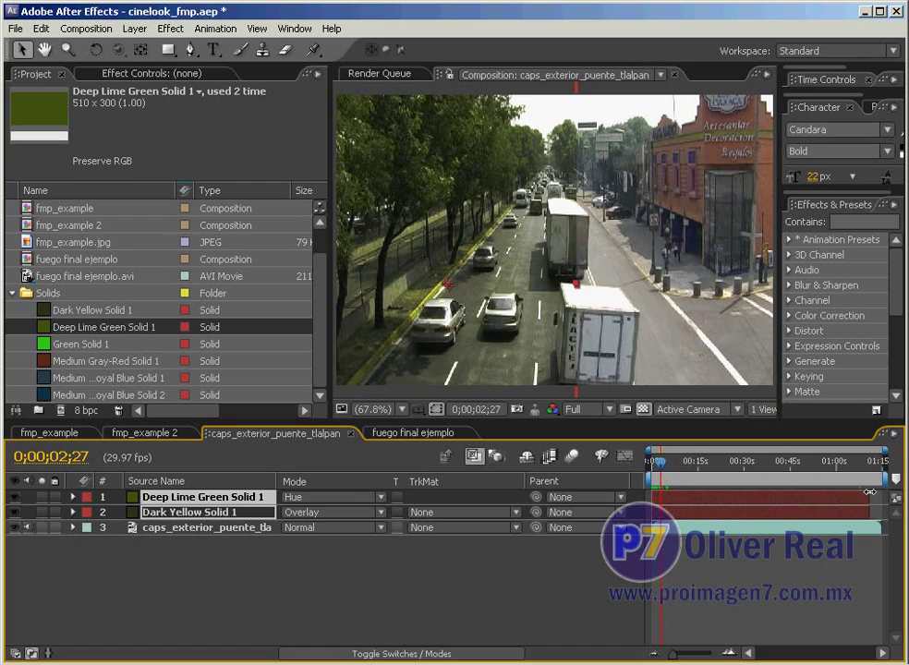
left_click_drag(660, 462, 758, 463)
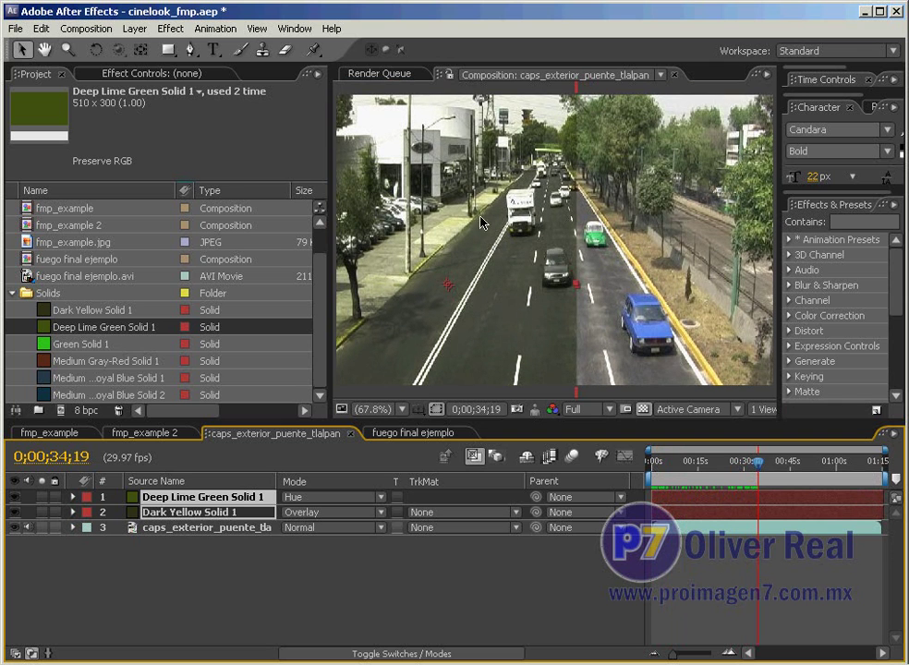
left_click_drag(520, 305, 489, 307)
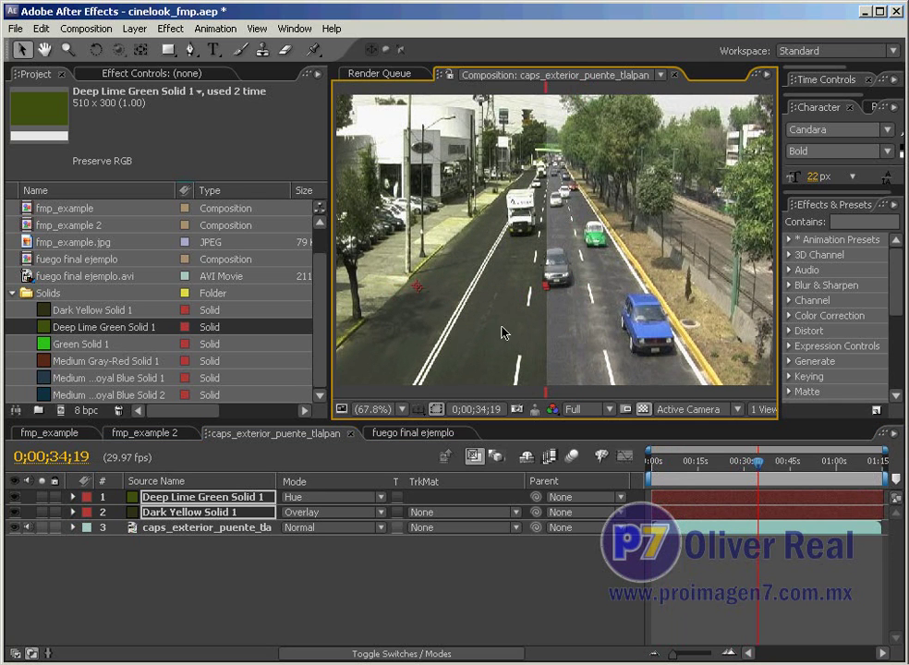
left_click_drag(731, 480, 816, 469)
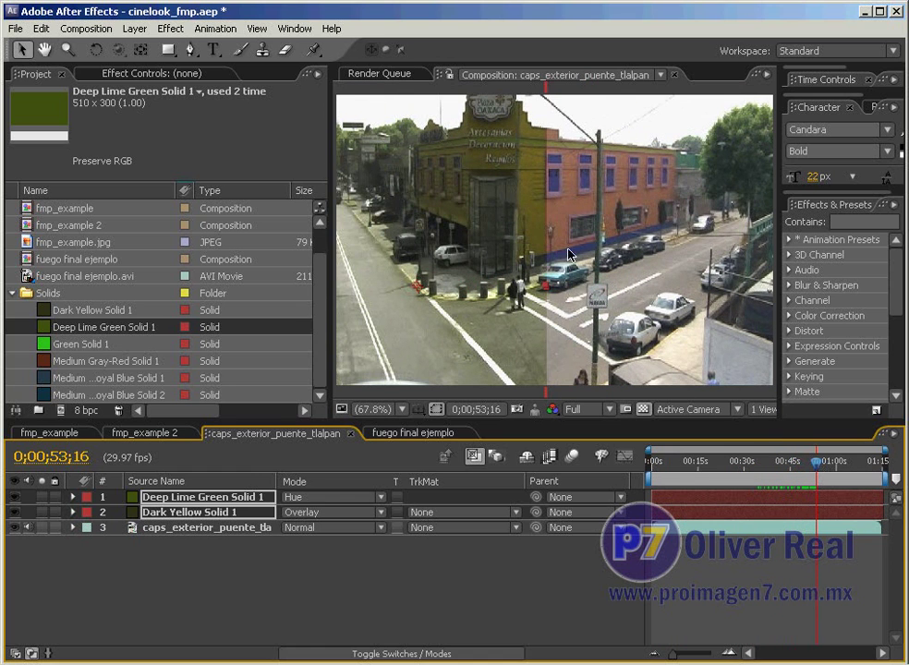
mouse_move(817, 480)
left_mouse_down()
mouse_move(803, 484)
mouse_move(878, 477)
left_mouse_up()
mouse_move(685, 247)
left_mouse_down()
mouse_move(557, 246)
mouse_move(614, 251)
left_mouse_up()
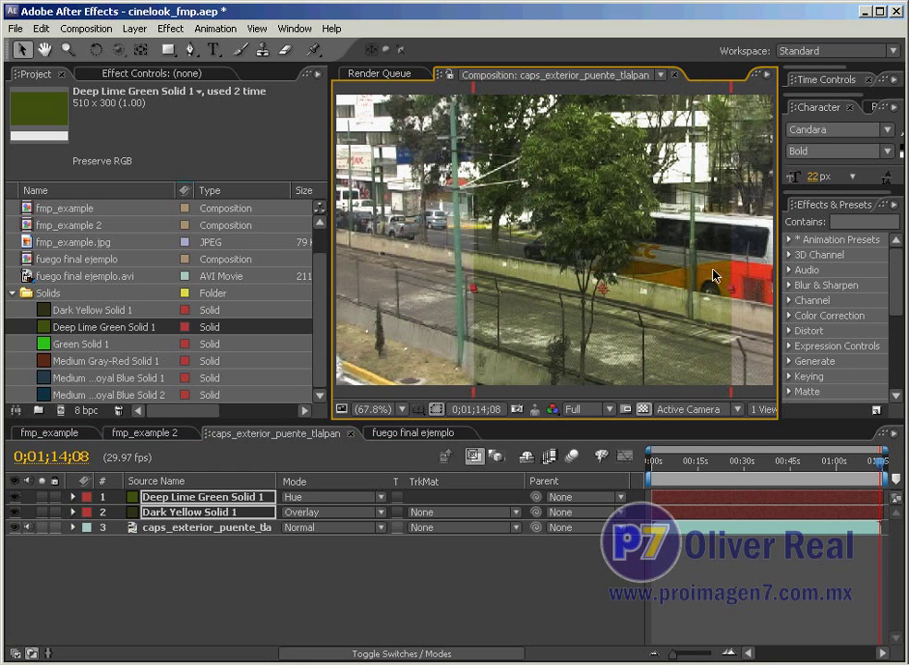
left_click_drag(623, 262, 600, 298)
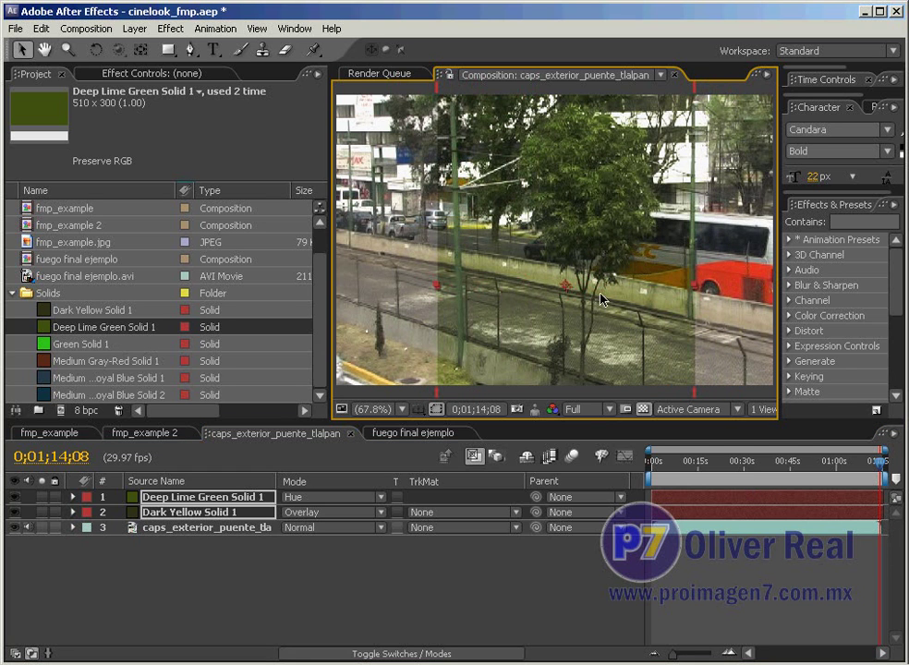
left_click(359, 582)
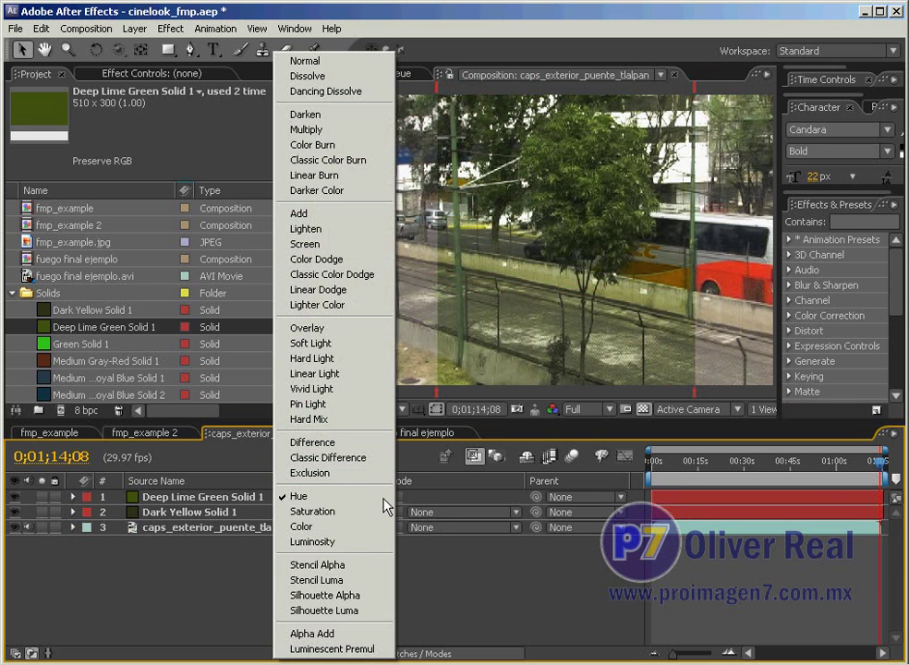
Switch the green solid to Color blending and review the street clip around 54–56 seconds
left_click(368, 526)
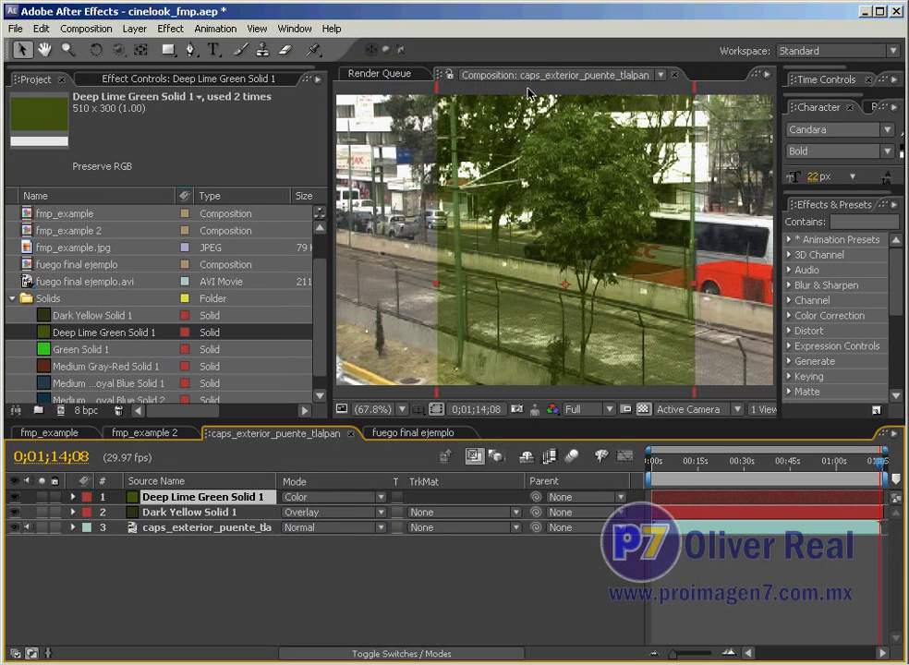
mouse_move(764, 456)
left_mouse_down()
mouse_move(663, 468)
mouse_move(687, 458)
mouse_move(830, 466)
left_mouse_up()
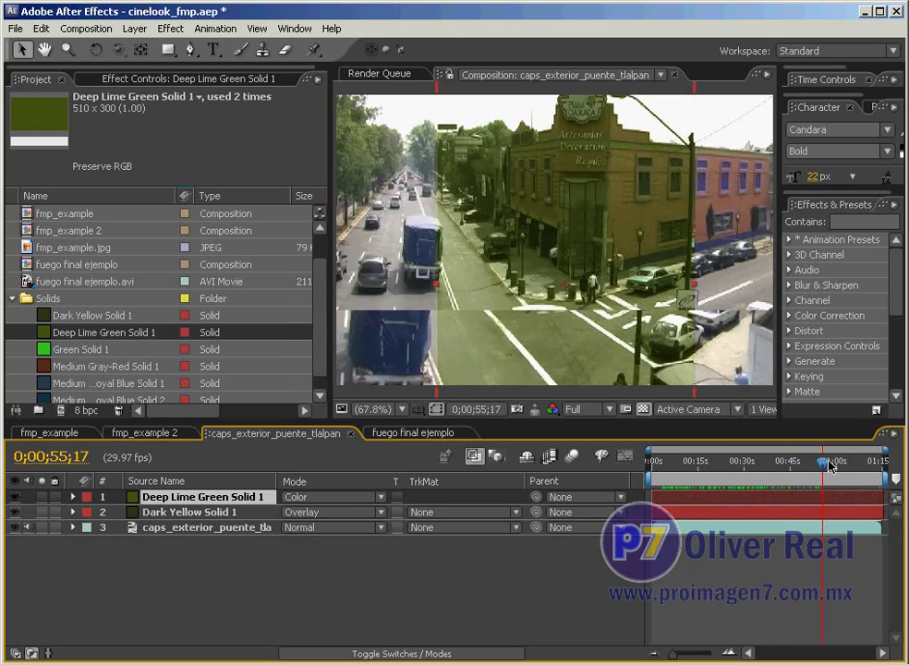
left_click_drag(829, 467, 832, 469)
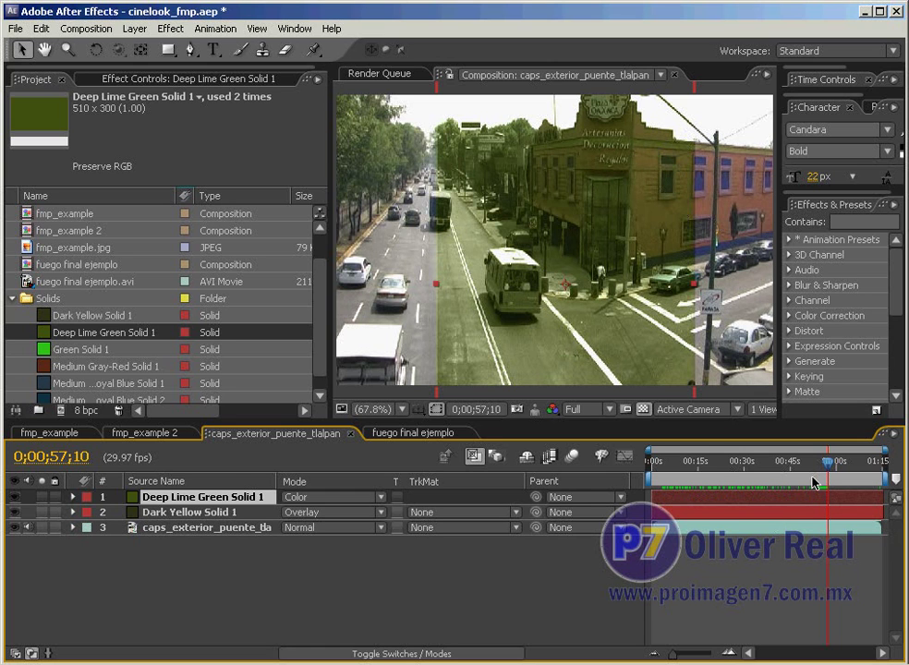
mouse_move(827, 471)
left_mouse_down()
mouse_move(819, 470)
mouse_move(861, 462)
mouse_move(696, 480)
mouse_move(719, 452)
left_mouse_up()
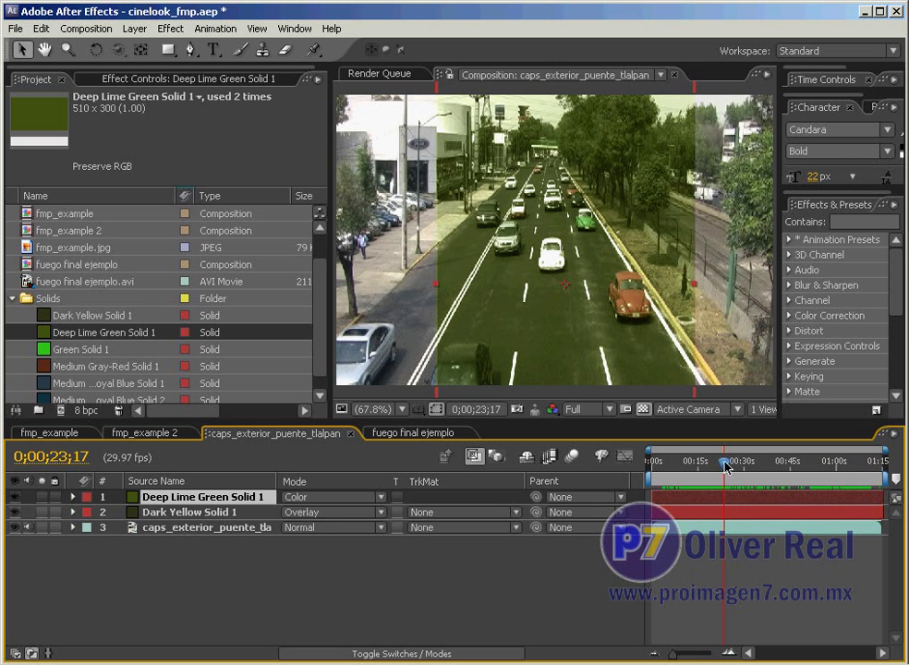
left_click_drag(725, 466, 729, 467)
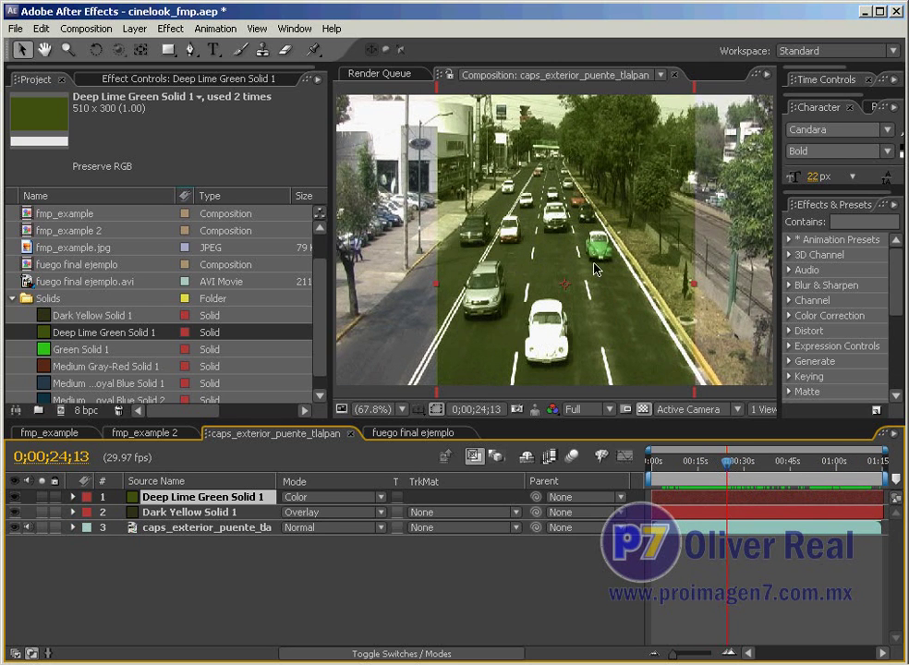
left_click_drag(727, 462, 874, 456)
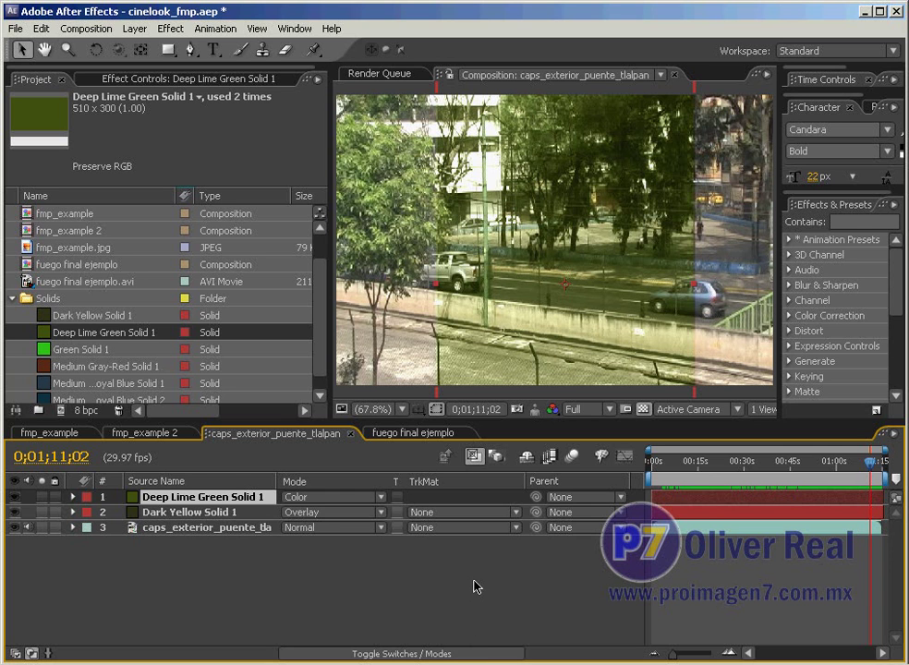
In fuego final ejemplo, add Medium Gray-Royal Blue Solid 2 stretched full-height on the left
left_click(427, 435)
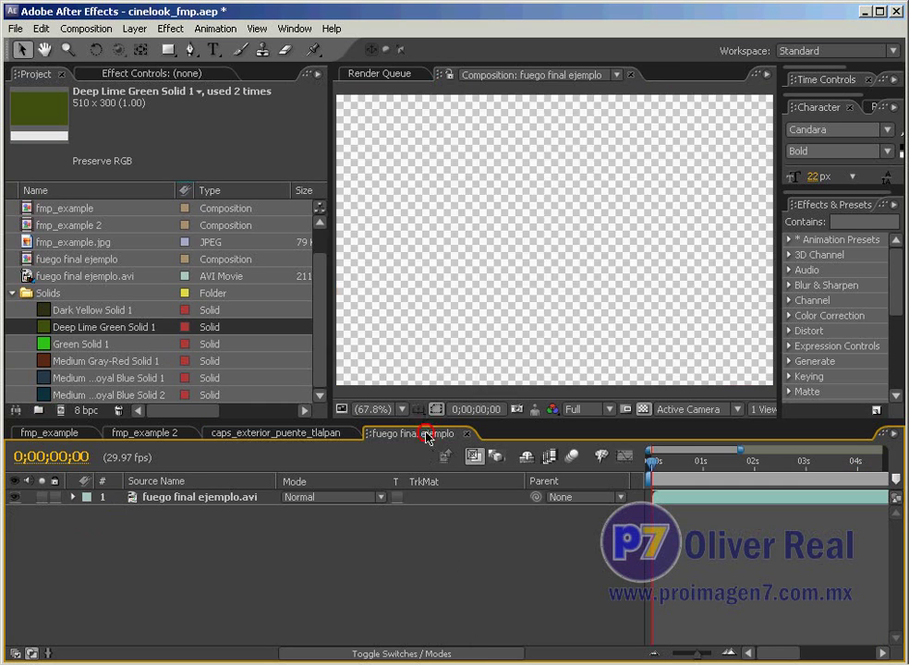
left_click_drag(654, 467, 821, 468)
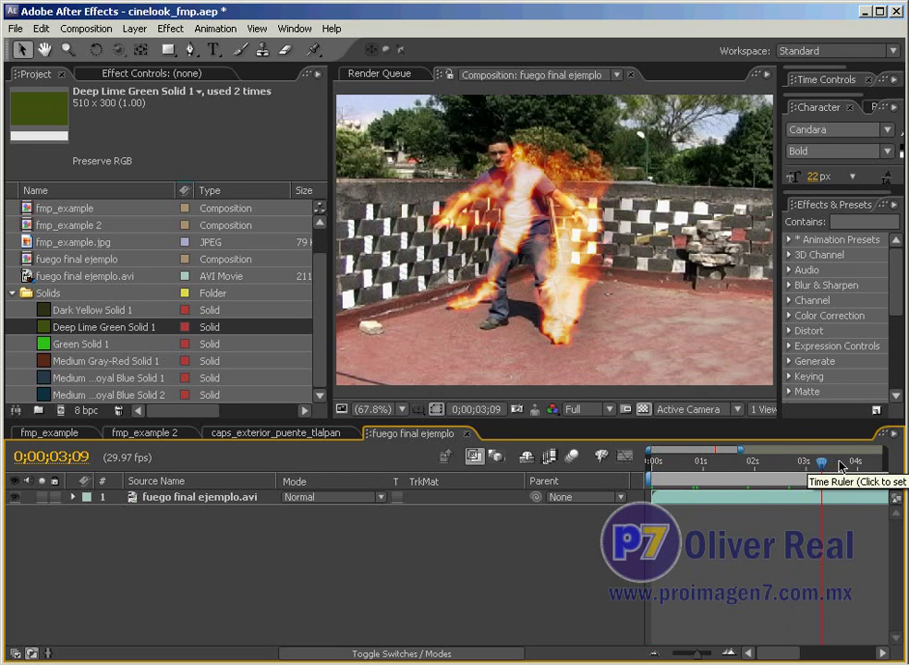
left_click(841, 466)
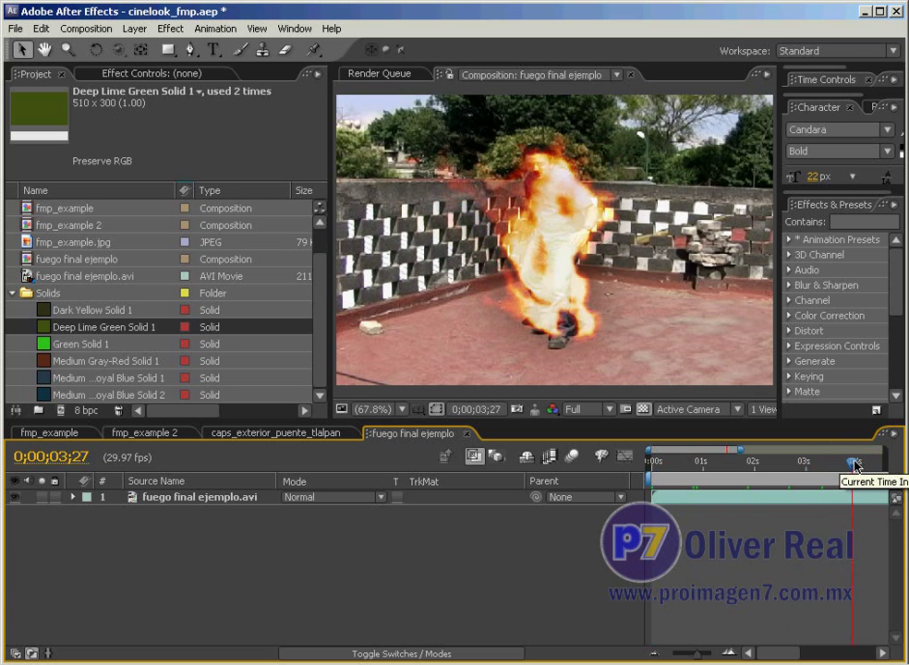
left_click_drag(842, 466, 788, 469)
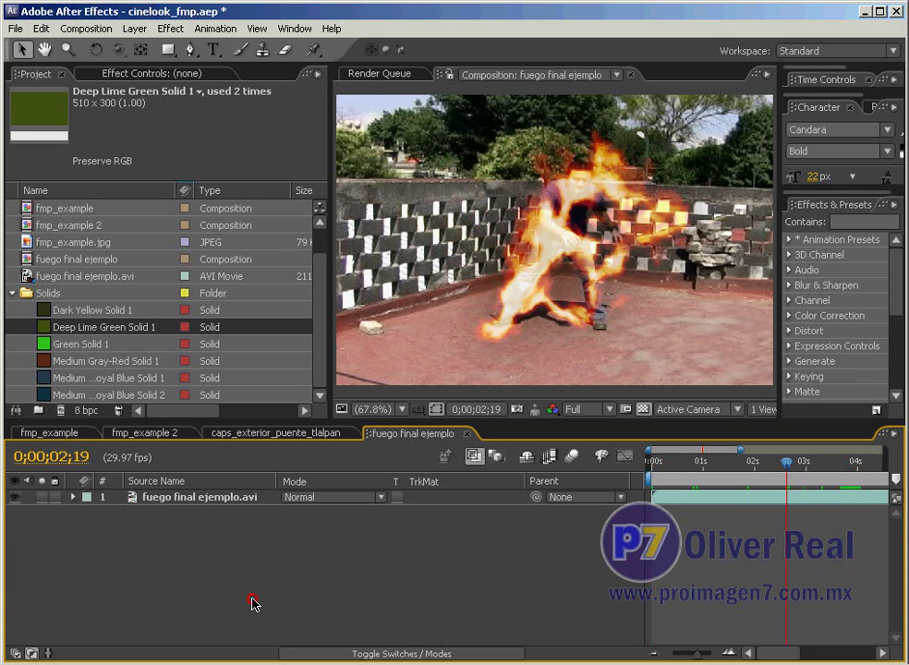
left_click_drag(48, 395, 160, 494)
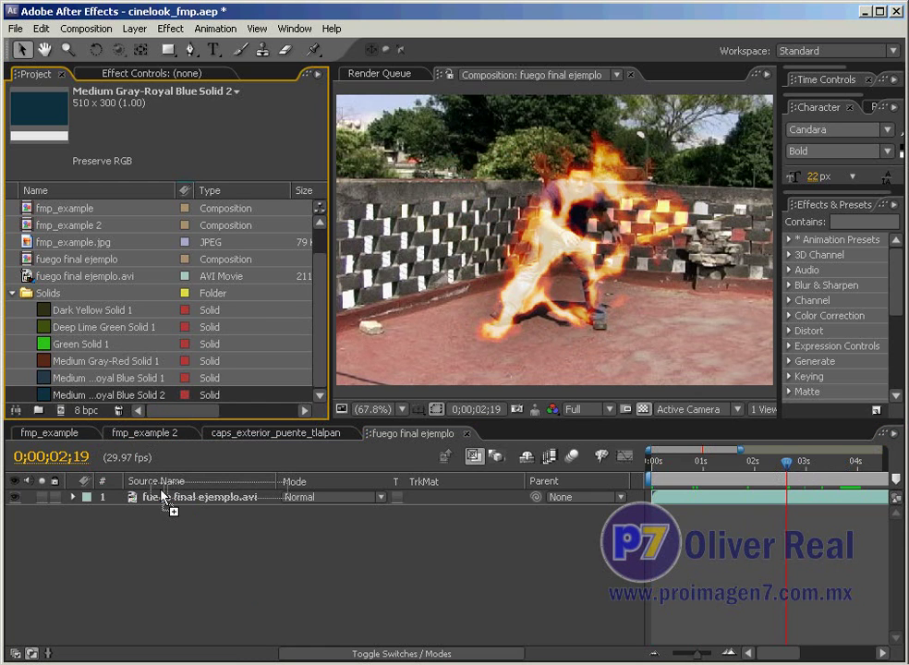
left_click_drag(48, 396, 169, 503)
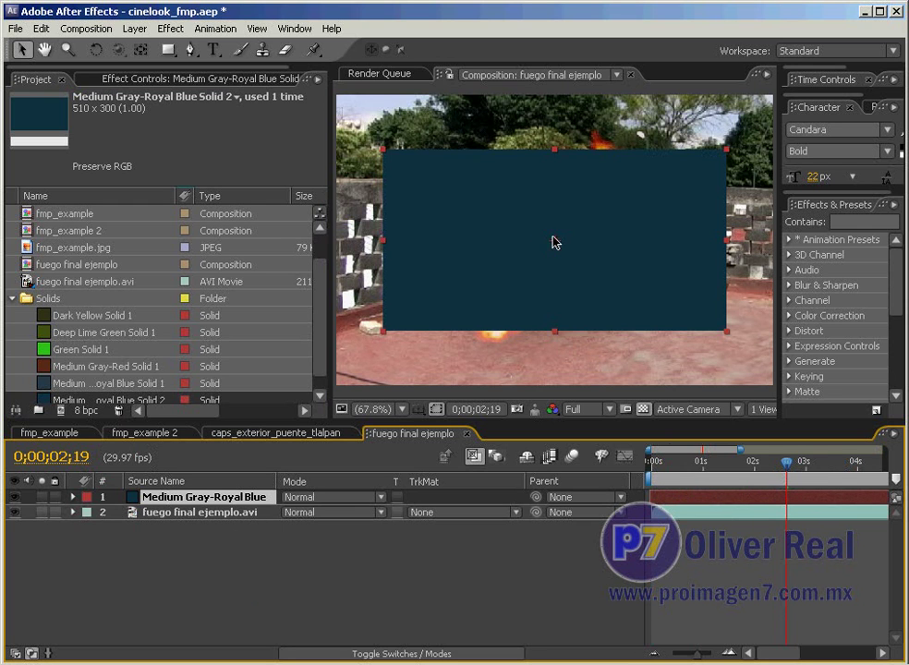
left_click_drag(555, 331, 547, 392)
mouse_move(599, 331)
left_mouse_down()
mouse_move(423, 329)
mouse_move(452, 331)
left_mouse_up()
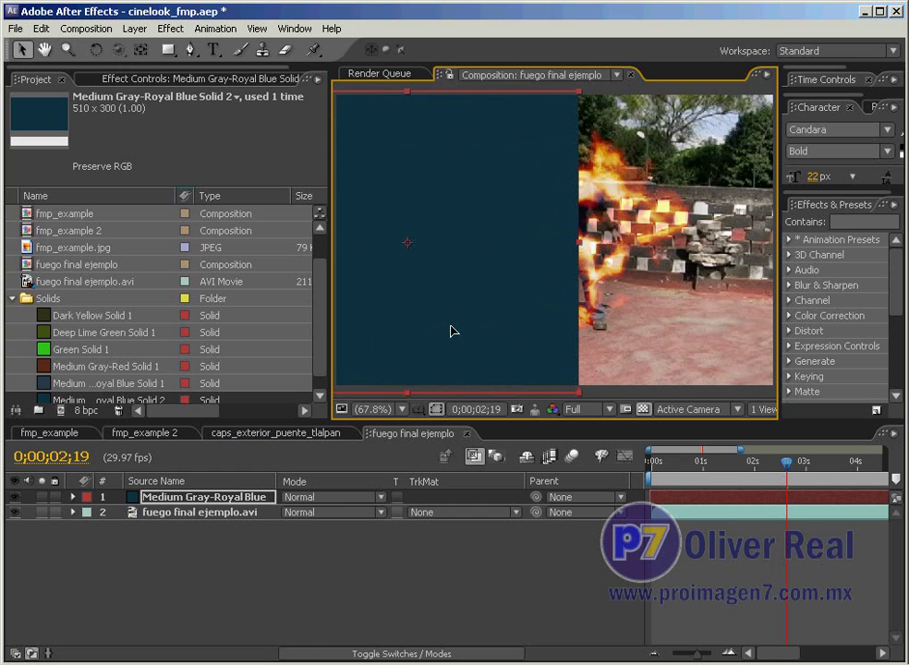
Blend the blue solid in Overlay and set its opacity to 70%
left_click(380, 511)
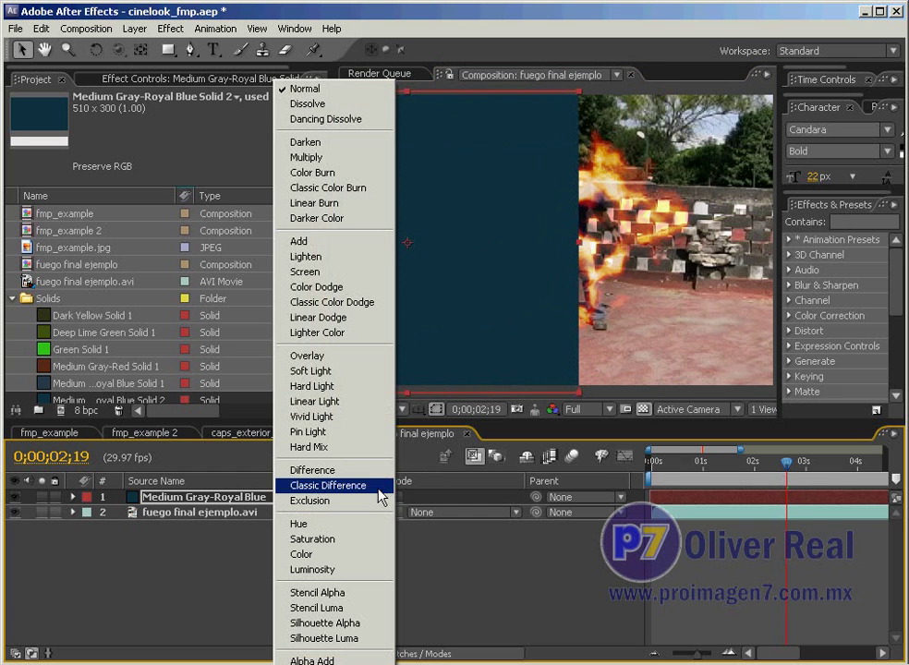
left_click(360, 359)
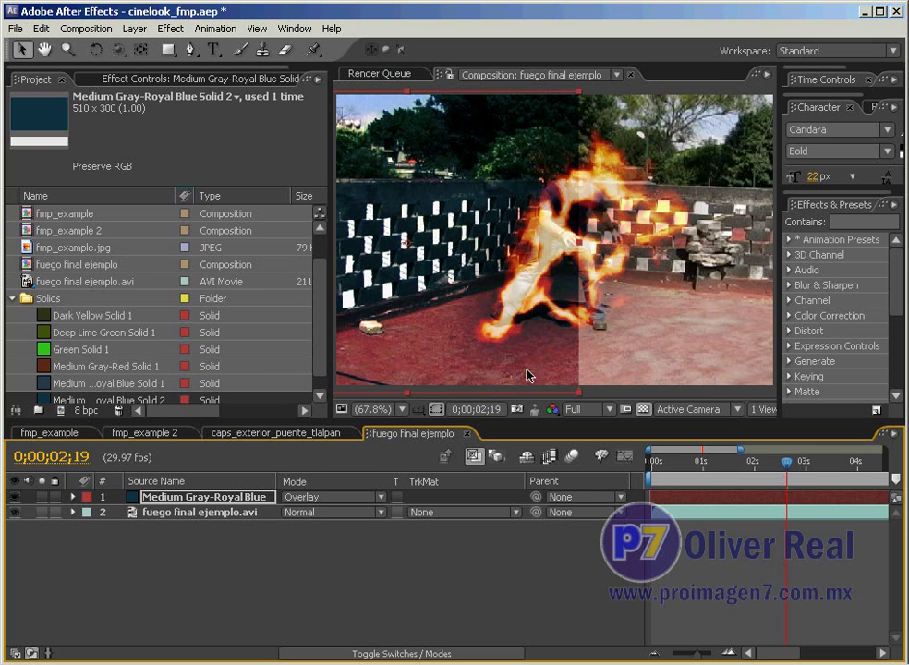
left_click_drag(528, 374, 679, 374)
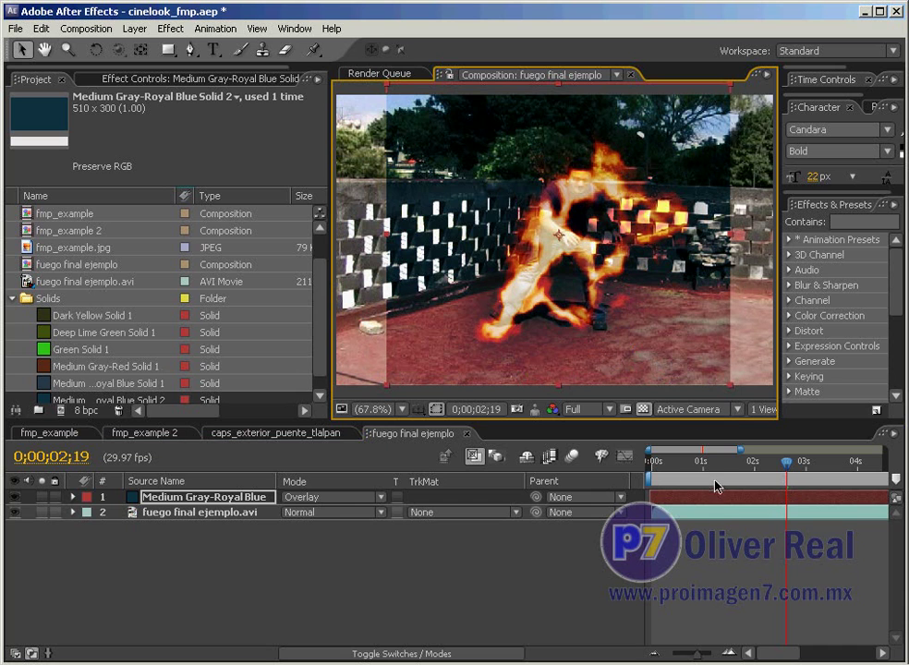
key("t")
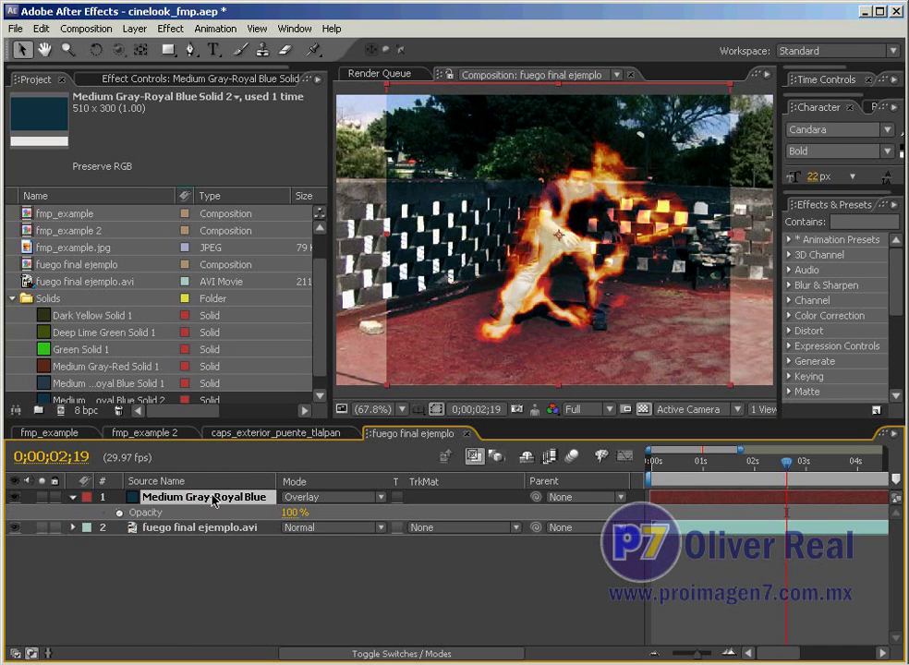
left_click_drag(292, 512, 263, 511)
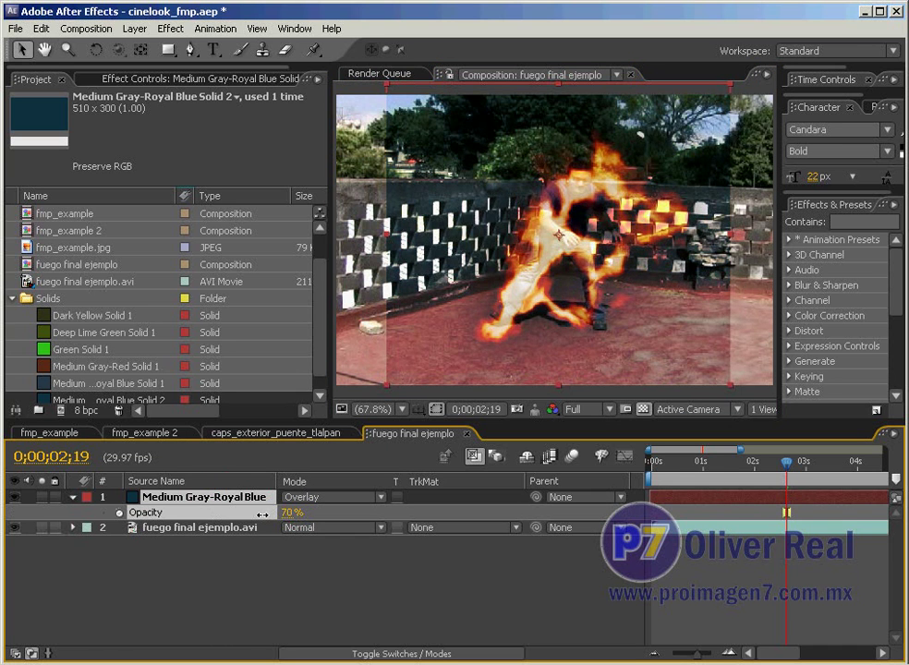
Check the grade on several fire frames and nudge the solid's edge slightly right
left_click_drag(735, 464, 661, 463)
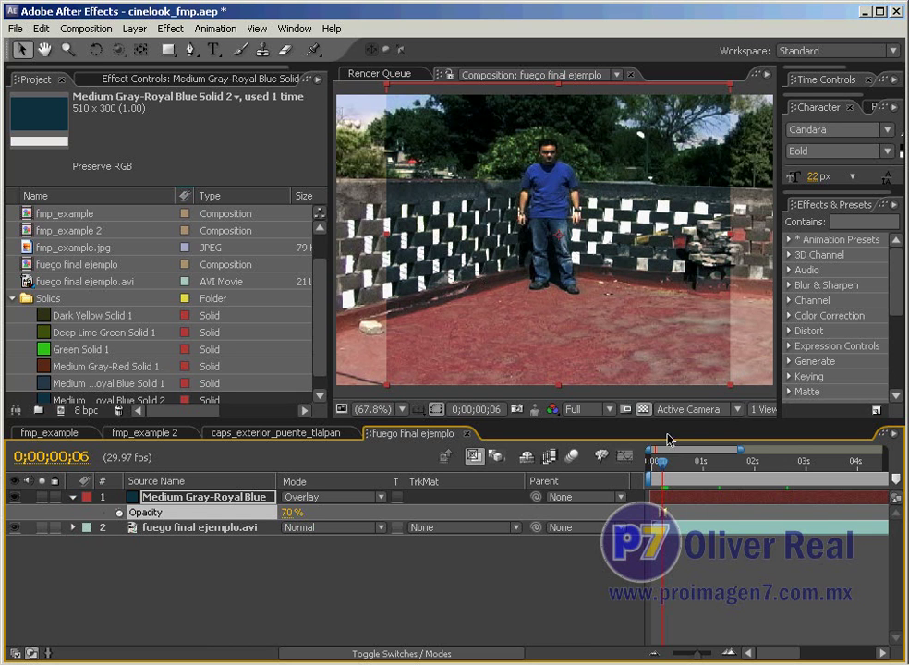
left_click(702, 462)
left_click(797, 479)
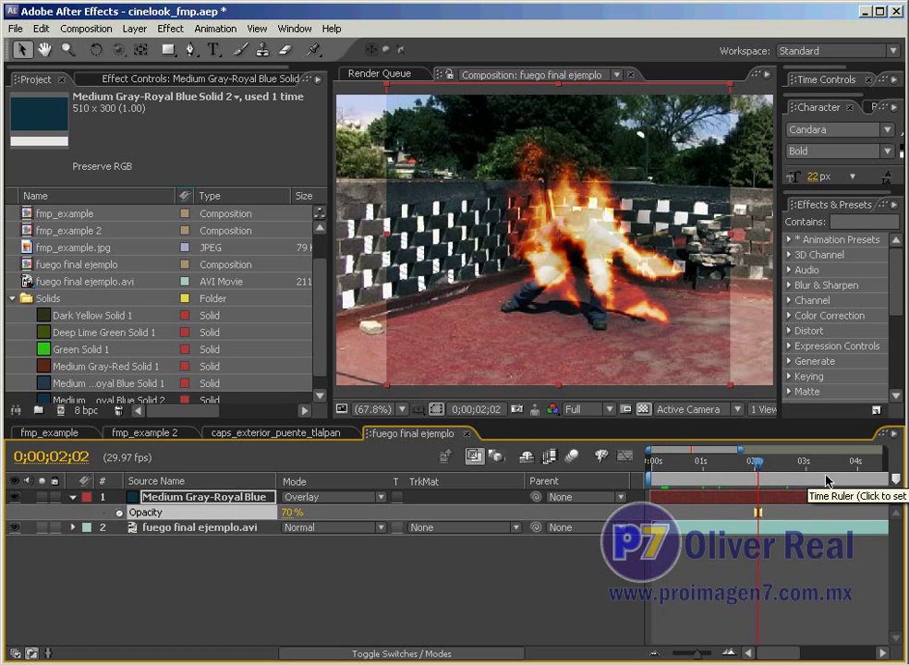
left_click(825, 478)
left_click(857, 478)
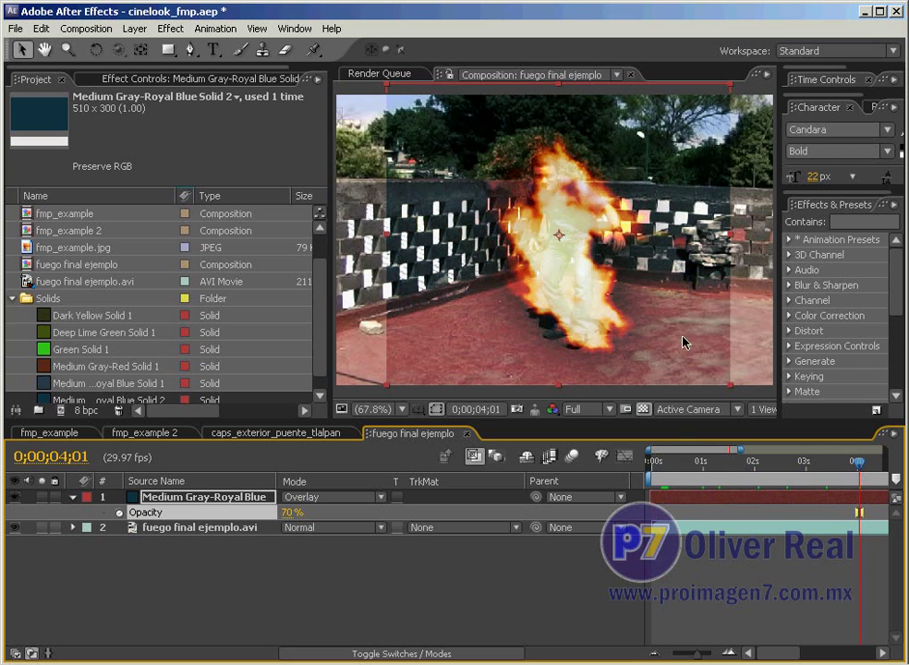
left_click_drag(464, 334, 500, 348)
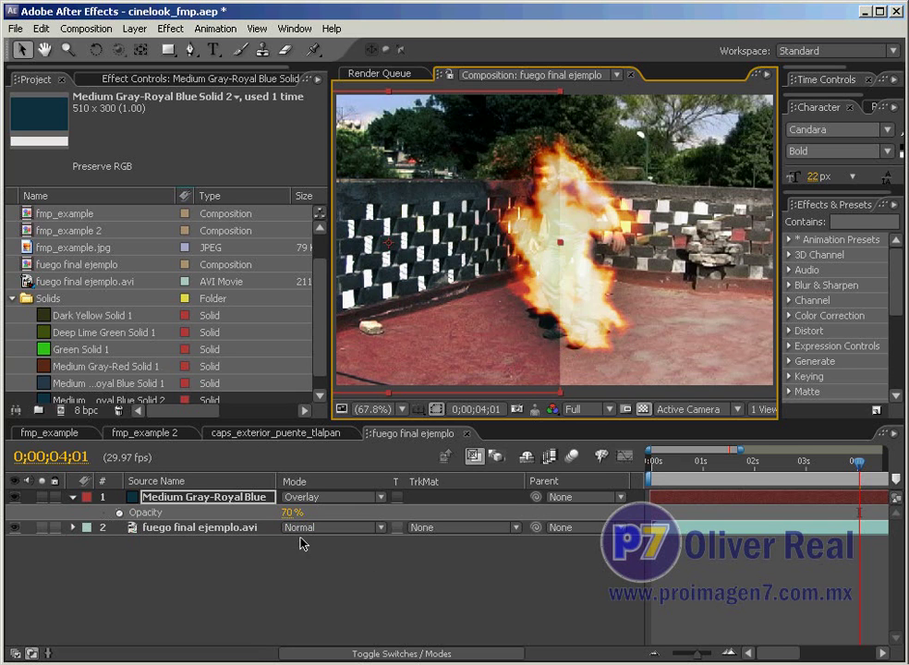
Try Difference, Hard Mix, Linear Light and Lighten blends on the blue solid, lowering its opacity
left_click(381, 498)
left_click(380, 473)
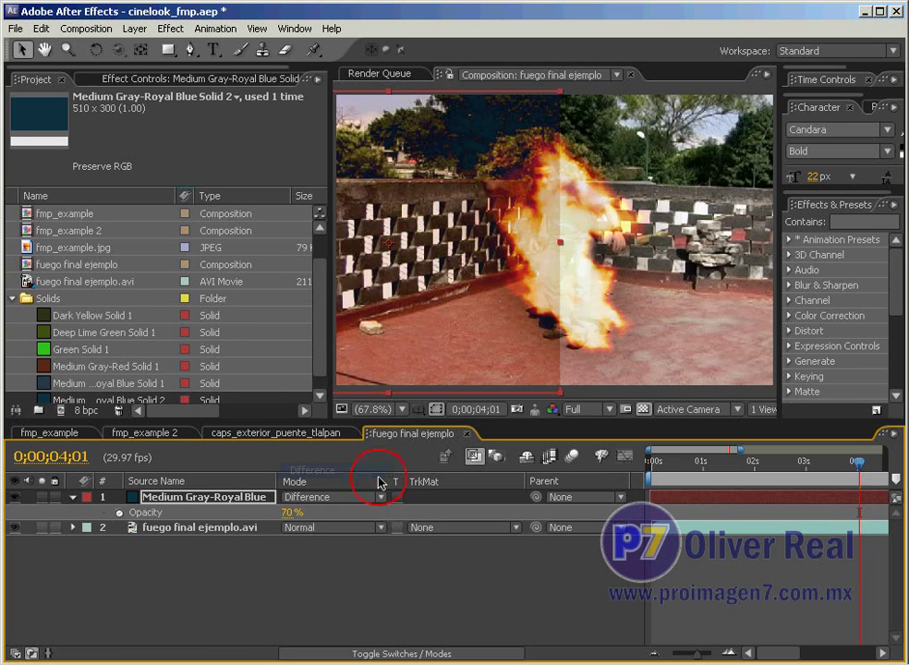
left_click(381, 497)
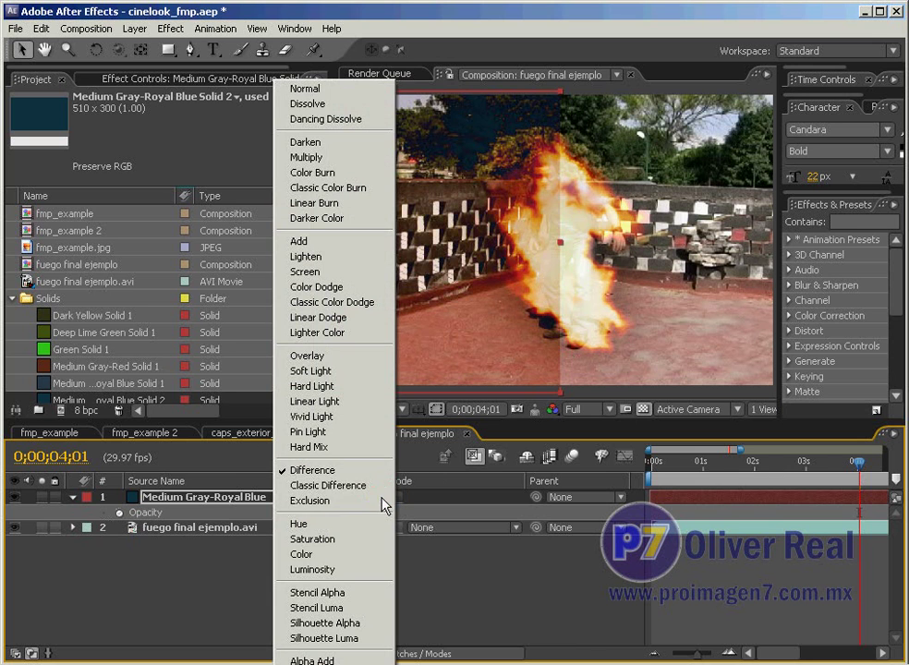
left_click(363, 449)
left_click(378, 496)
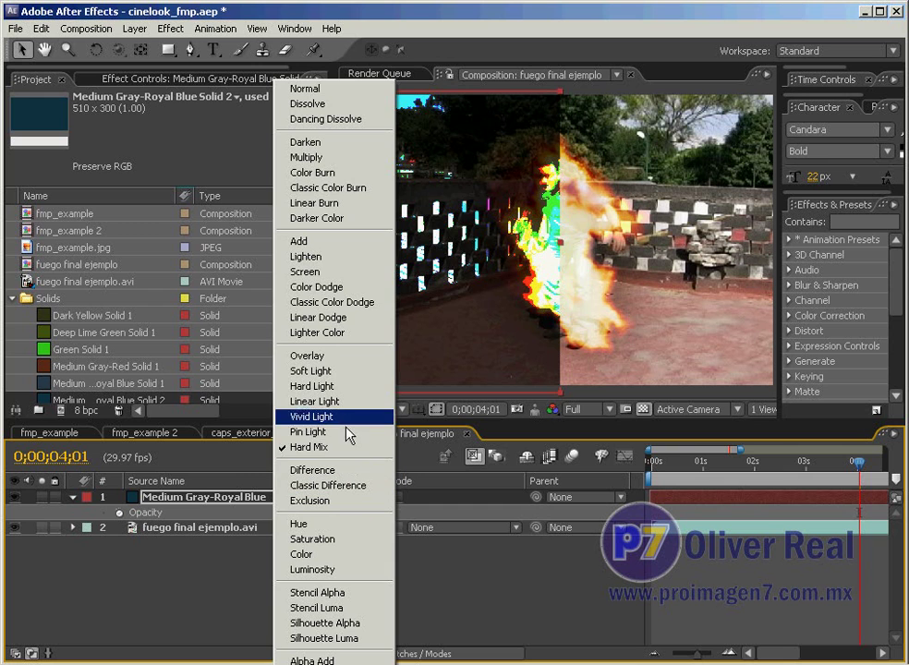
left_click(349, 402)
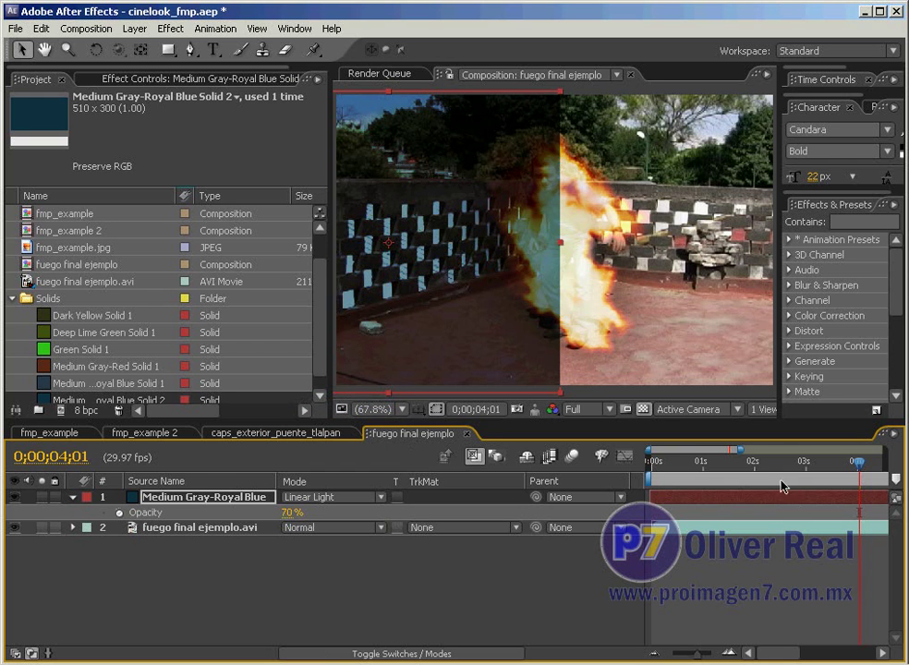
left_click(381, 497)
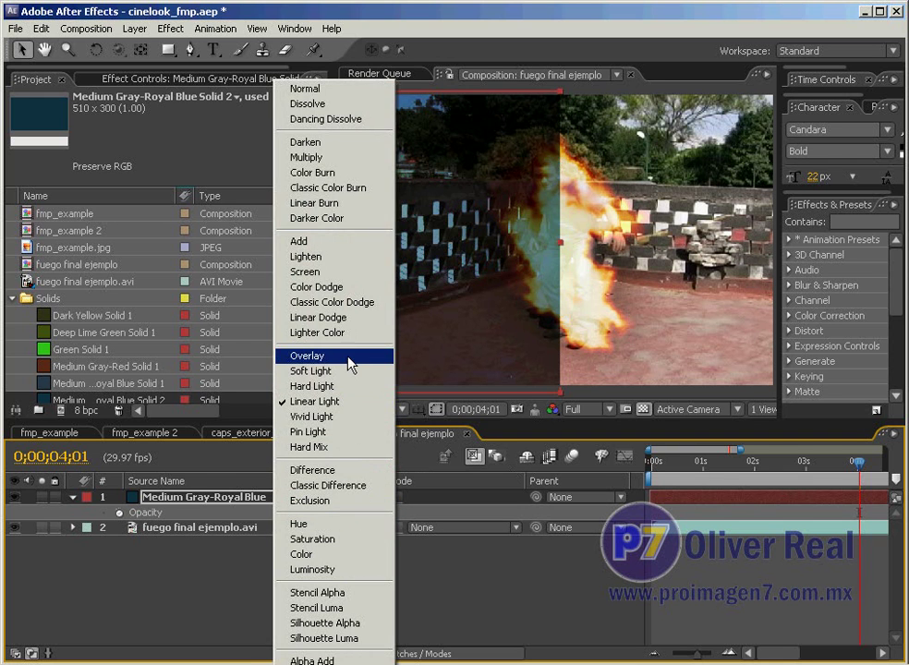
left_click(337, 256)
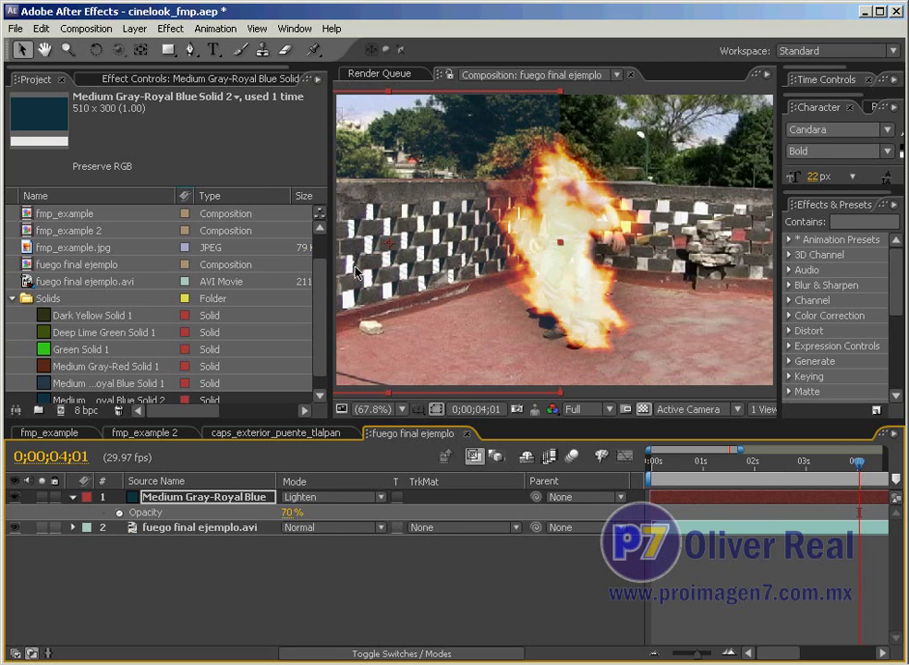
mouse_move(292, 512)
left_mouse_down()
mouse_move(247, 514)
mouse_move(311, 522)
left_mouse_up()
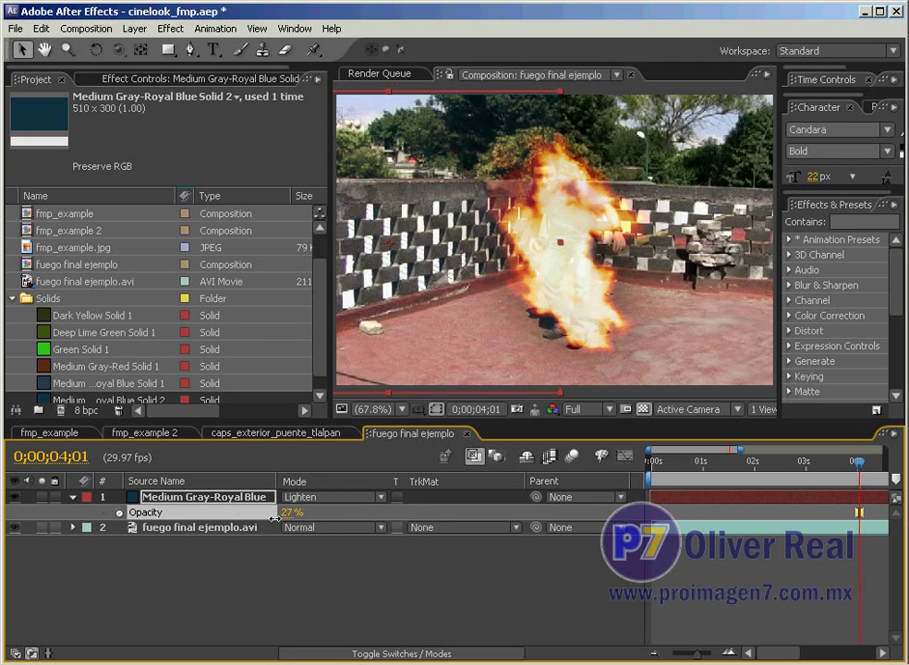
Try Add, Darker Color and Linear Burn blends, setting the solid's opacity to about 54%
left_click(381, 500)
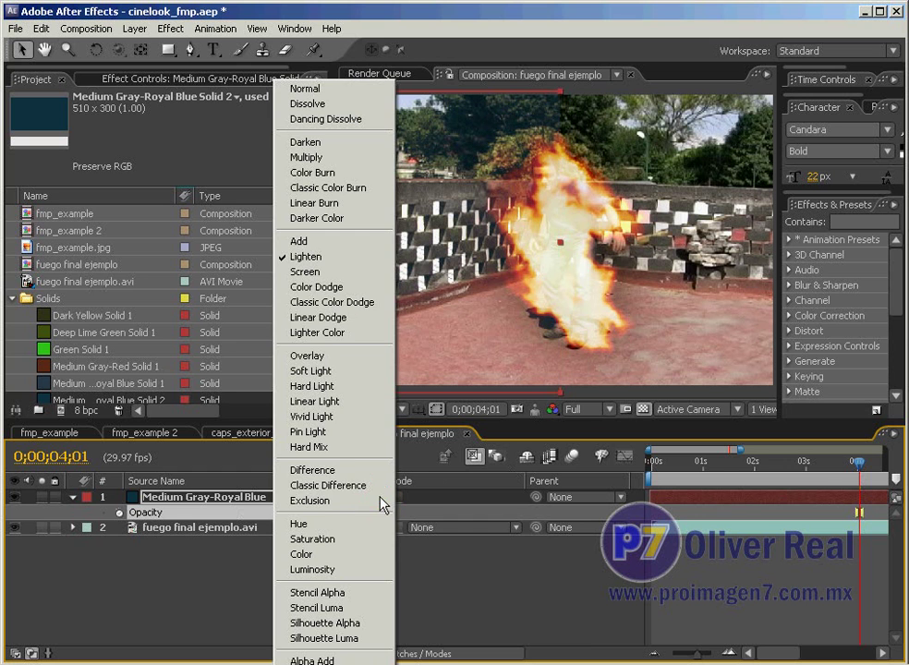
left_click(292, 239)
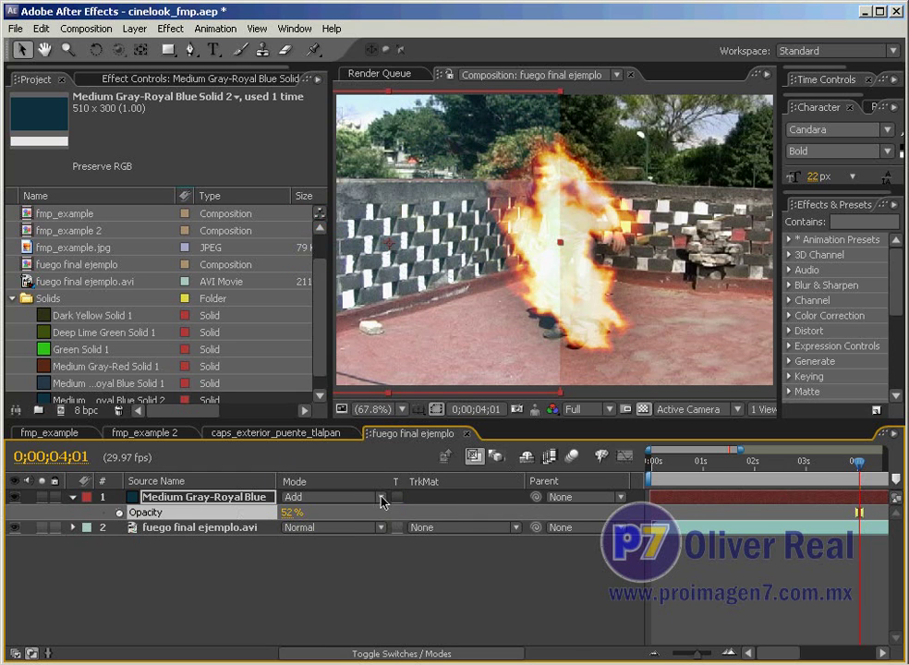
left_click(383, 500)
left_click(332, 212)
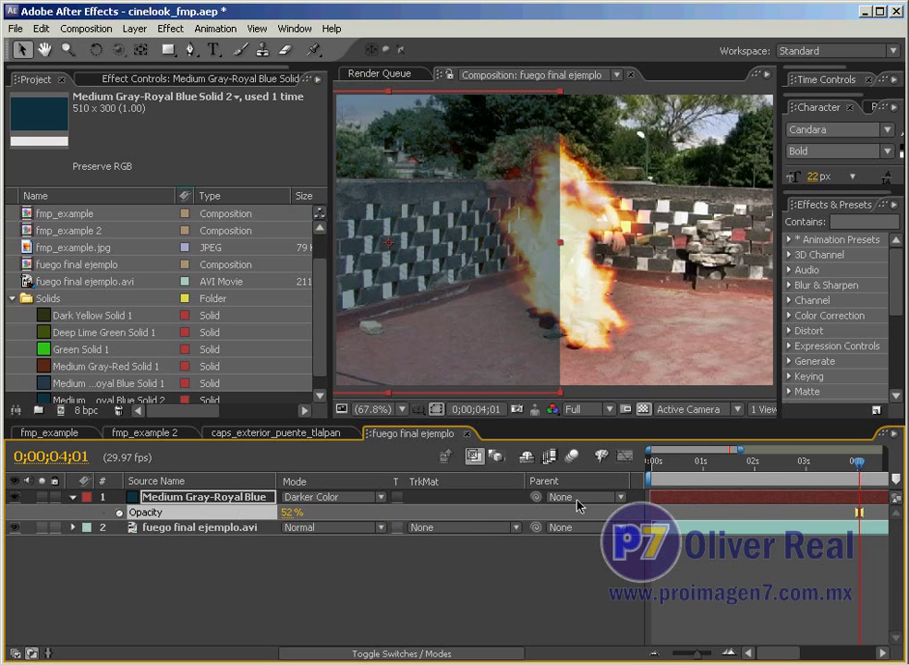
left_click(380, 499)
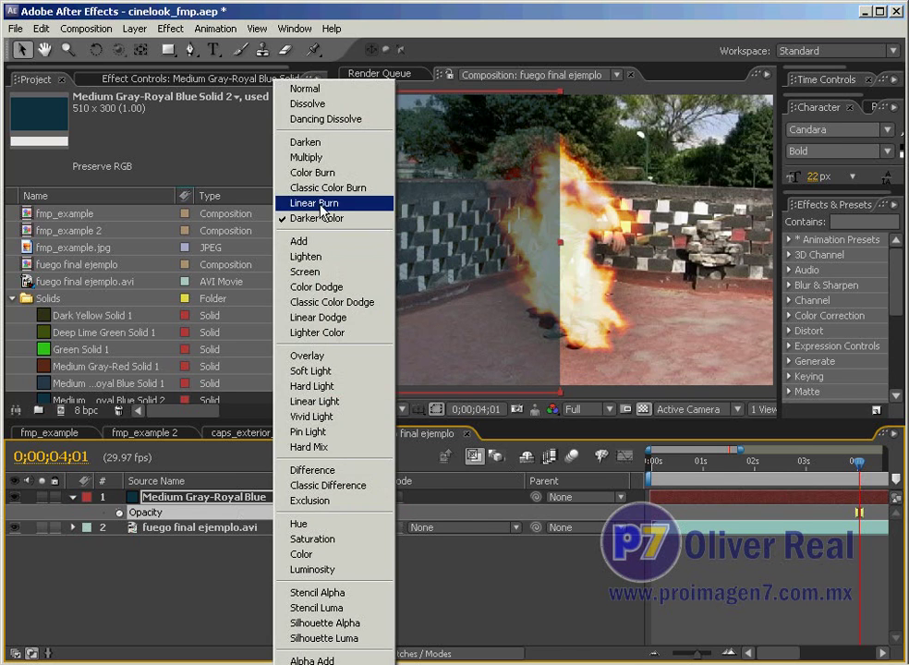
left_click(305, 210)
mouse_move(701, 460)
left_mouse_down()
mouse_move(664, 467)
mouse_move(707, 464)
left_mouse_up()
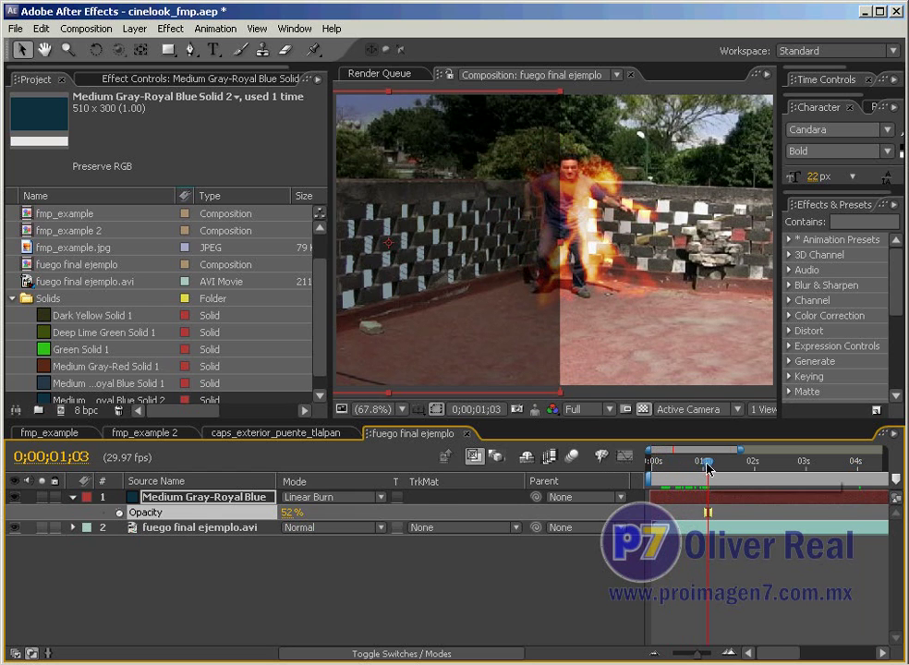
left_click_drag(278, 511, 290, 519)
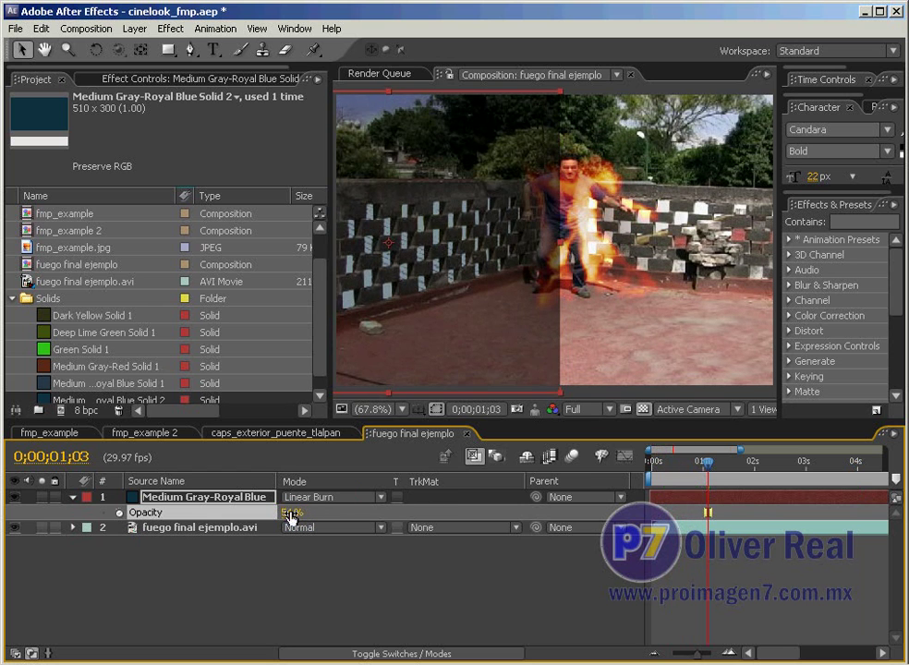
left_click_drag(706, 462, 770, 466)
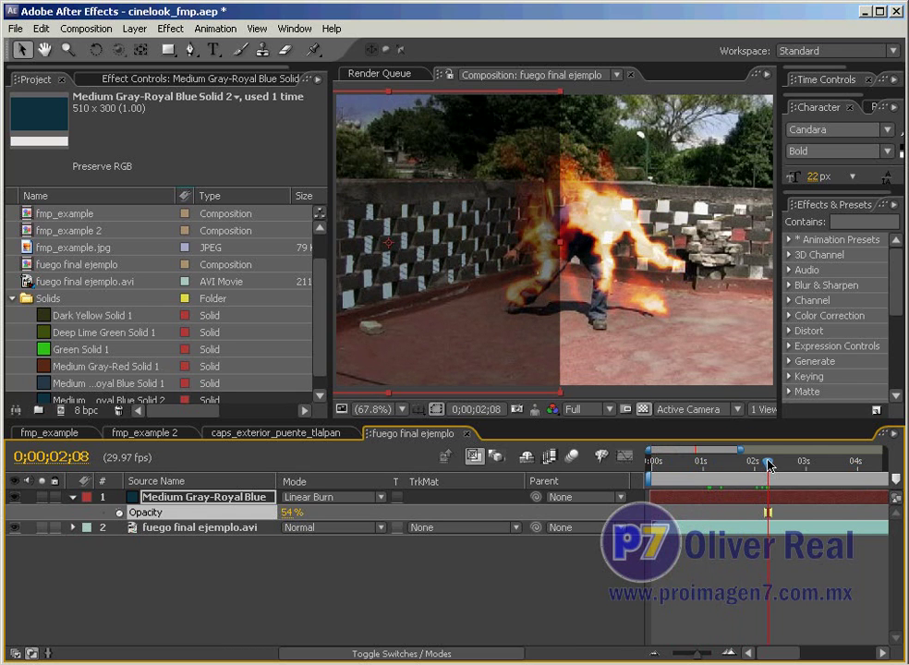
Switch the blue solid back to Overlay and shift it right toward the frame centre
left_click(379, 498)
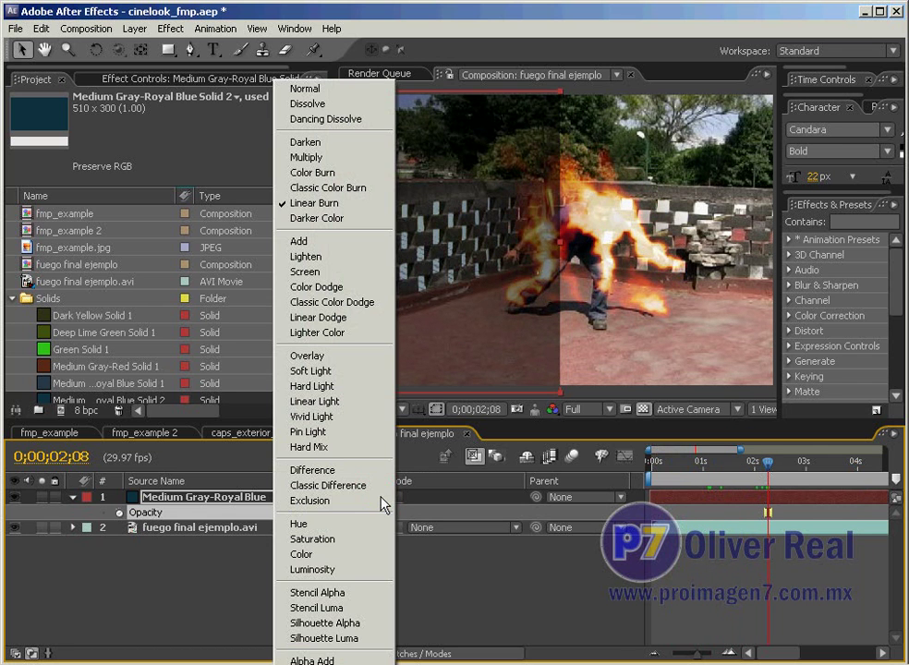
left_click(348, 358)
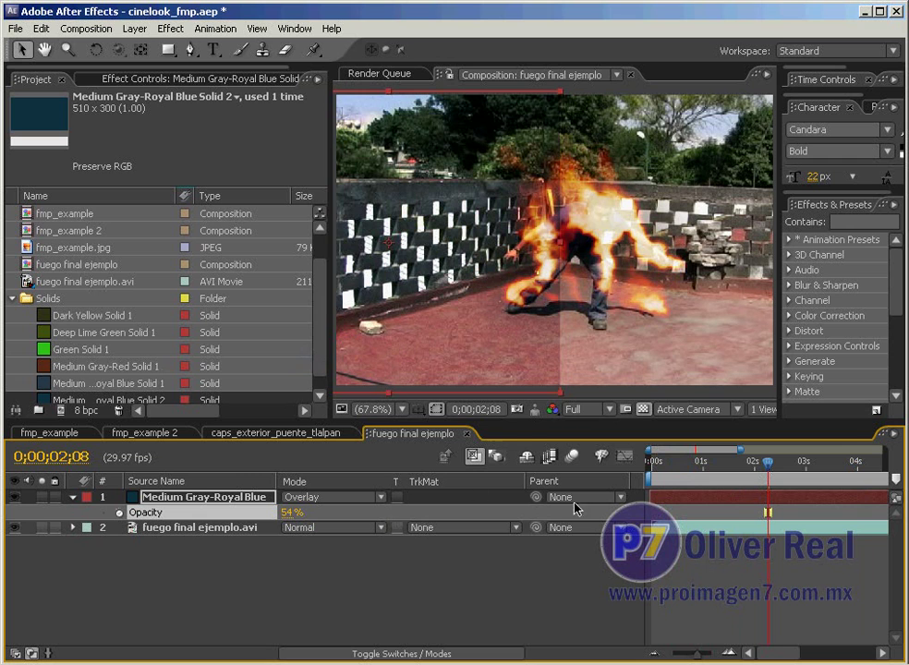
left_click_drag(513, 374, 672, 370)
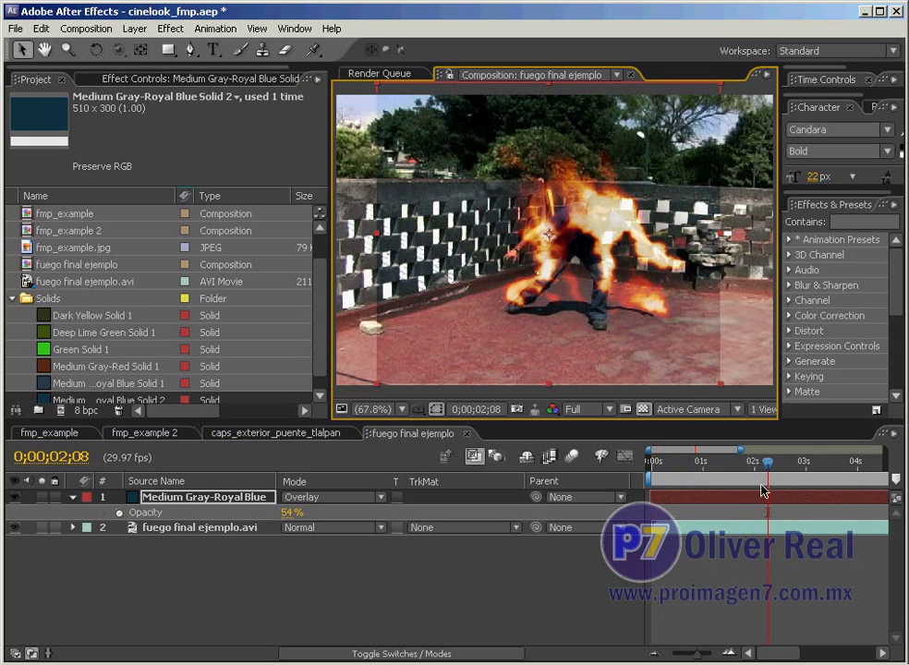
left_click_drag(767, 461, 765, 461)
mouse_move(710, 468)
left_mouse_down()
mouse_move(690, 471)
mouse_move(786, 468)
left_mouse_up()
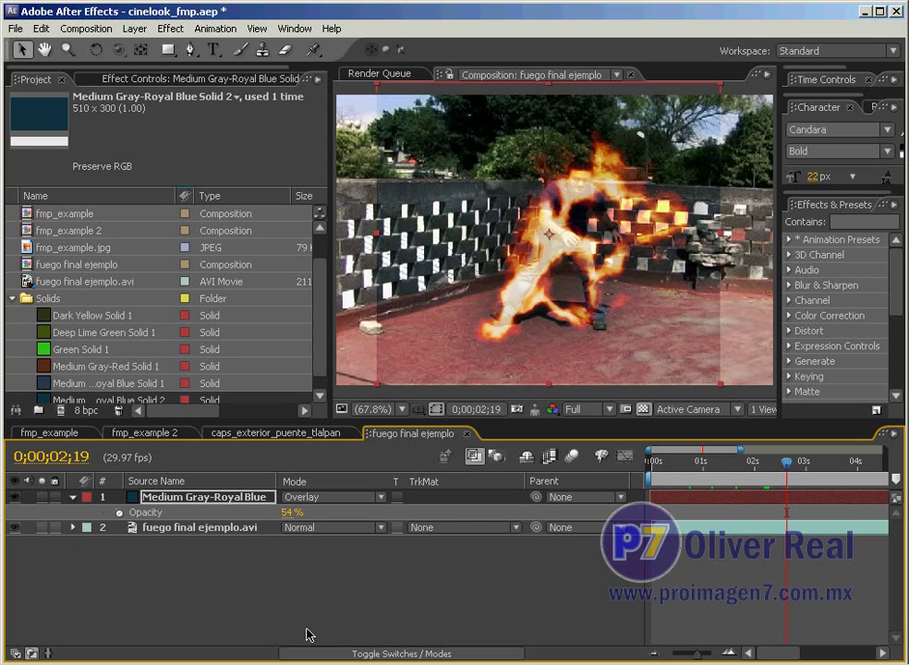
Add Green Solid 1 above the fire clip, delete the blue solid, and blend the green in Overlay
left_click_drag(56, 349, 148, 496)
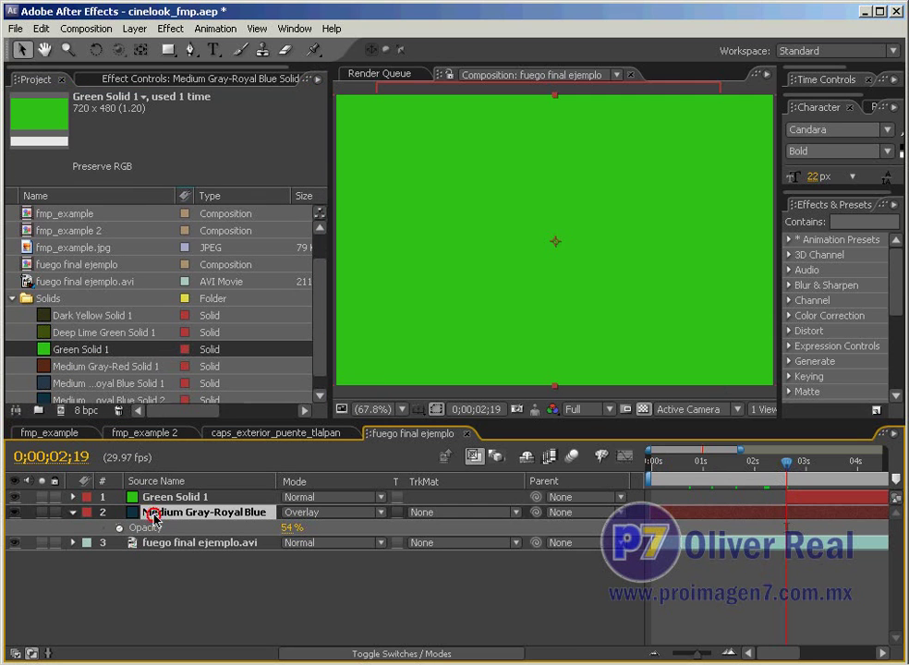
left_click(154, 518)
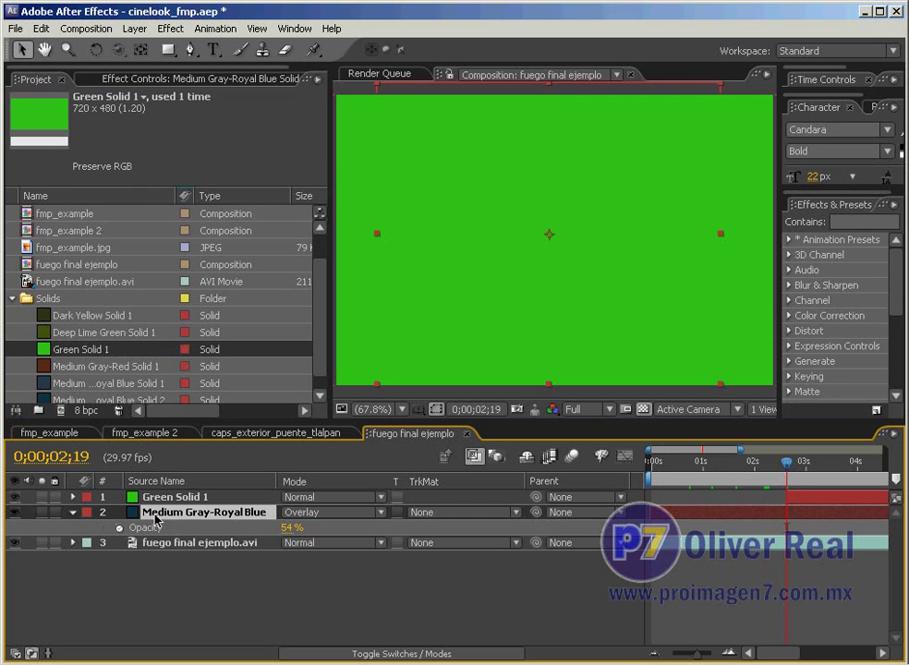
key("Delete")
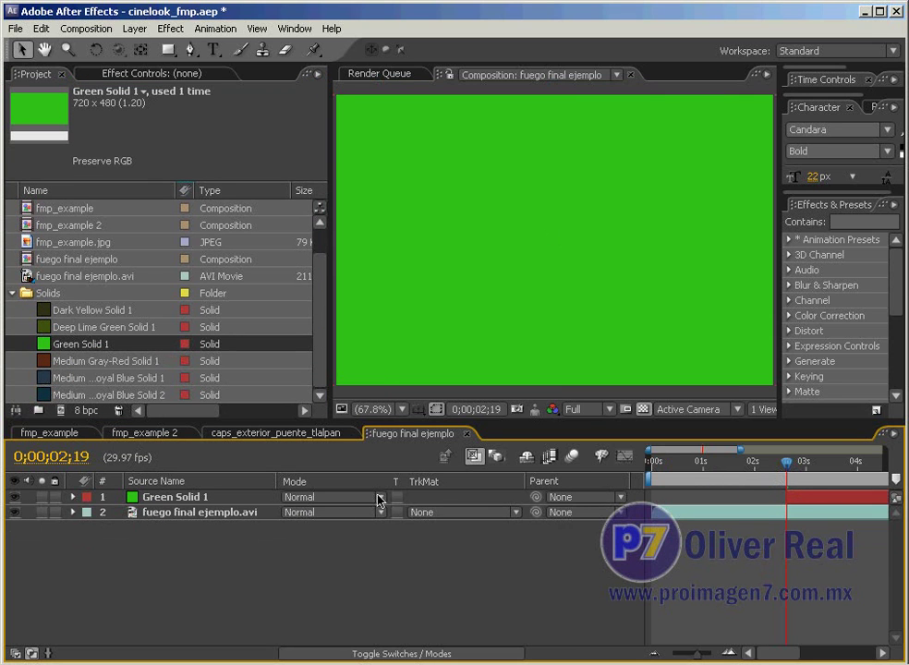
left_click(380, 511)
left_click(767, 496)
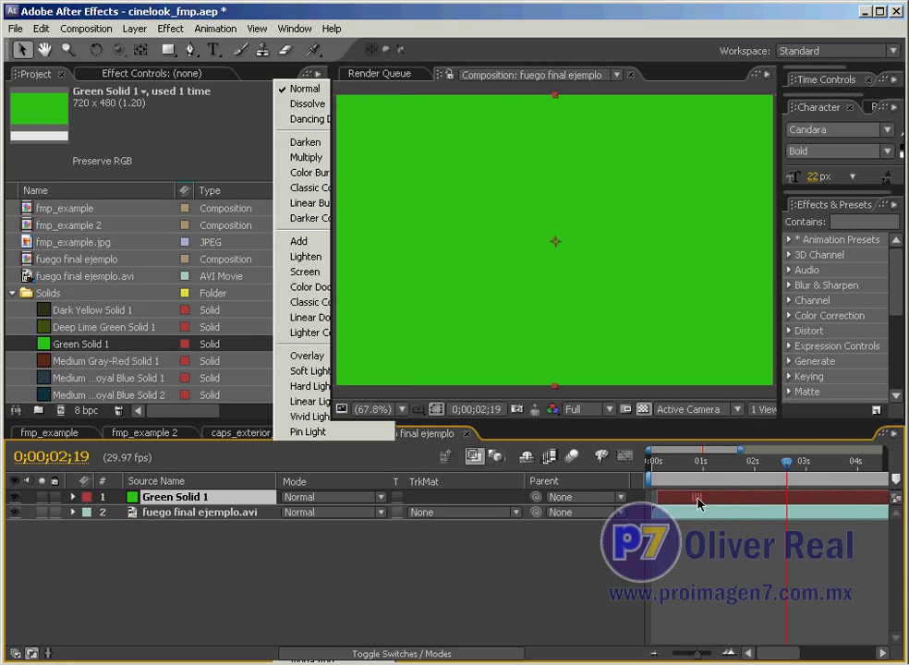
left_click(374, 496)
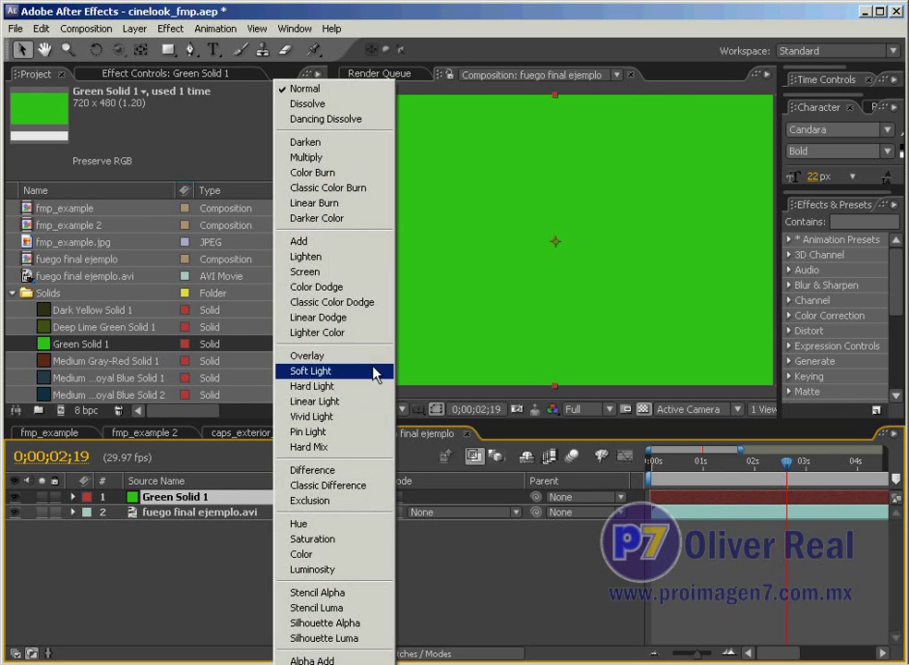
left_click(371, 358)
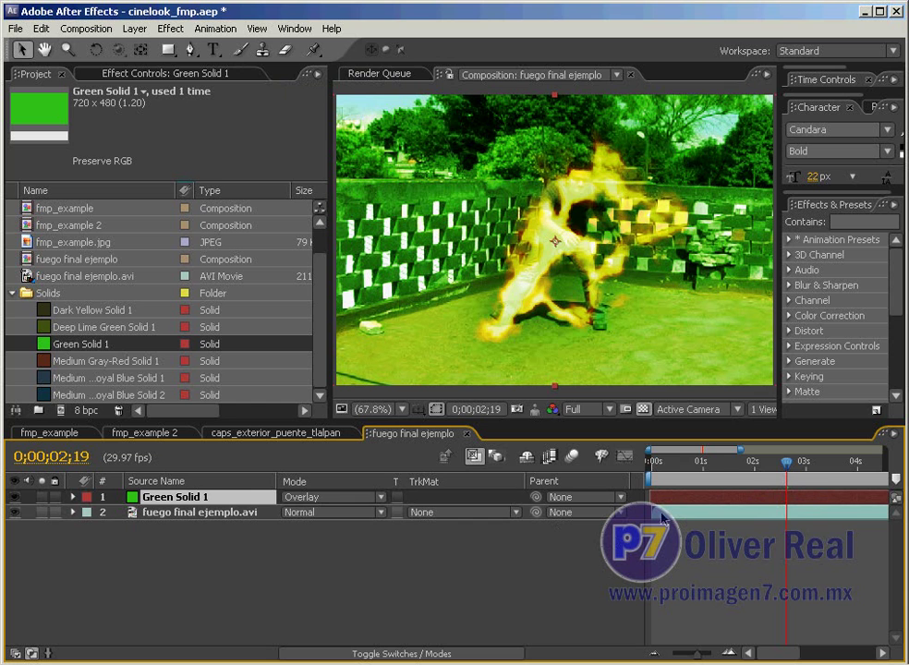
Set Green Solid 1's opacity to 24% and switch its blend mode to Color
left_click(248, 497)
key("t")
left_click_drag(286, 512, 194, 521)
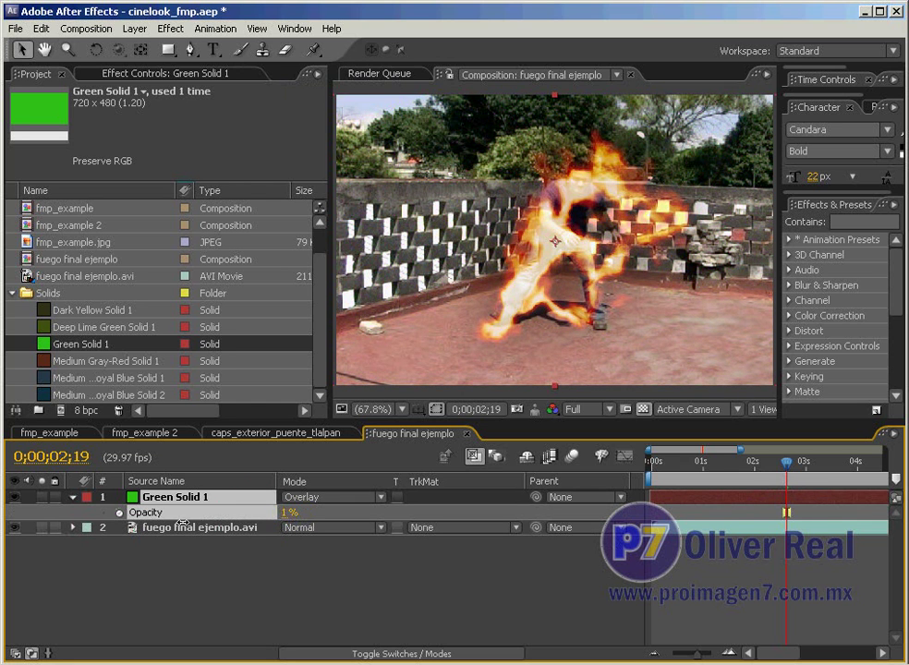
left_click_drag(283, 520, 291, 514)
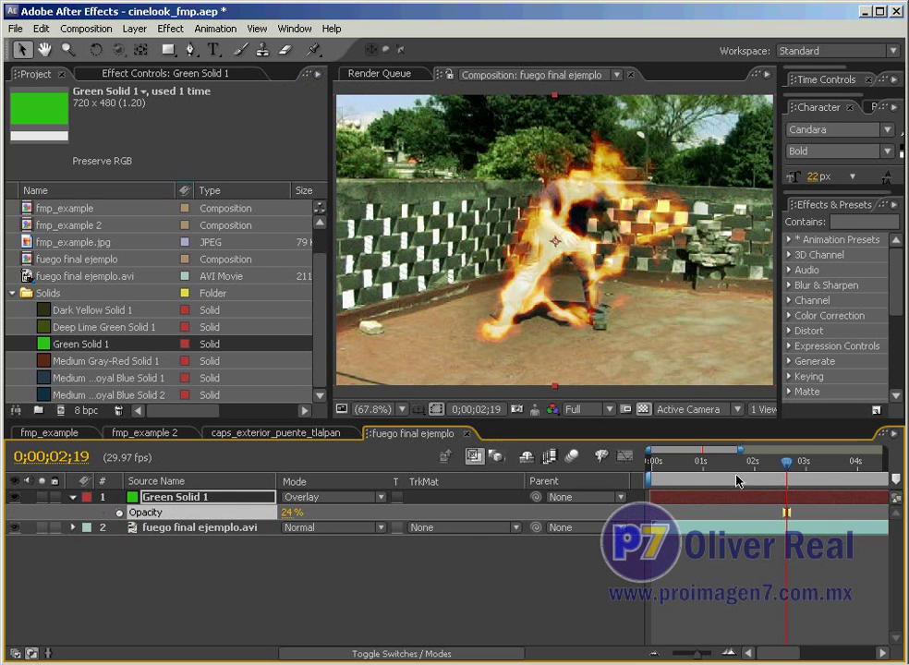
left_click_drag(721, 470, 677, 467)
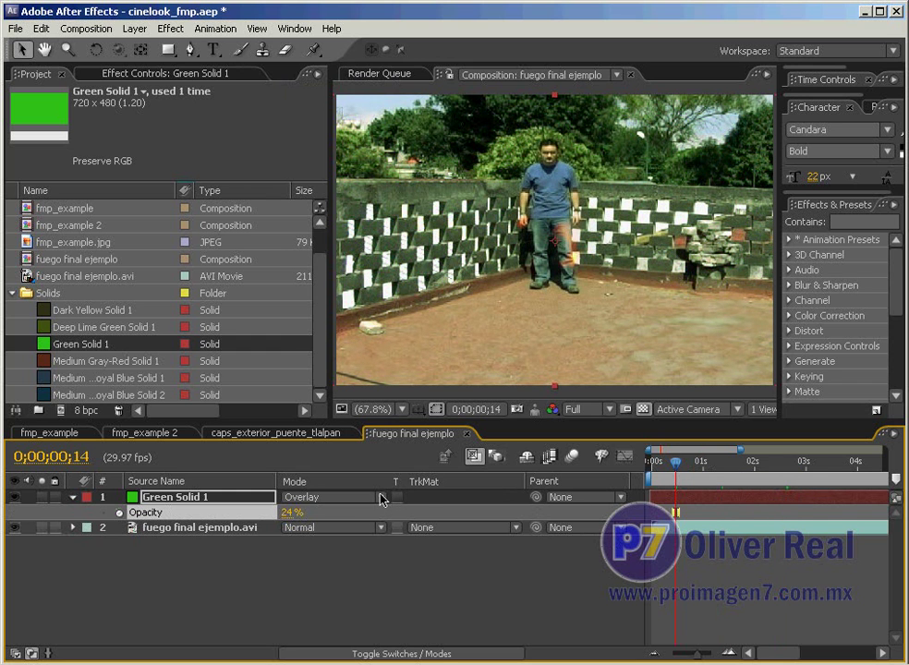
left_click(382, 499)
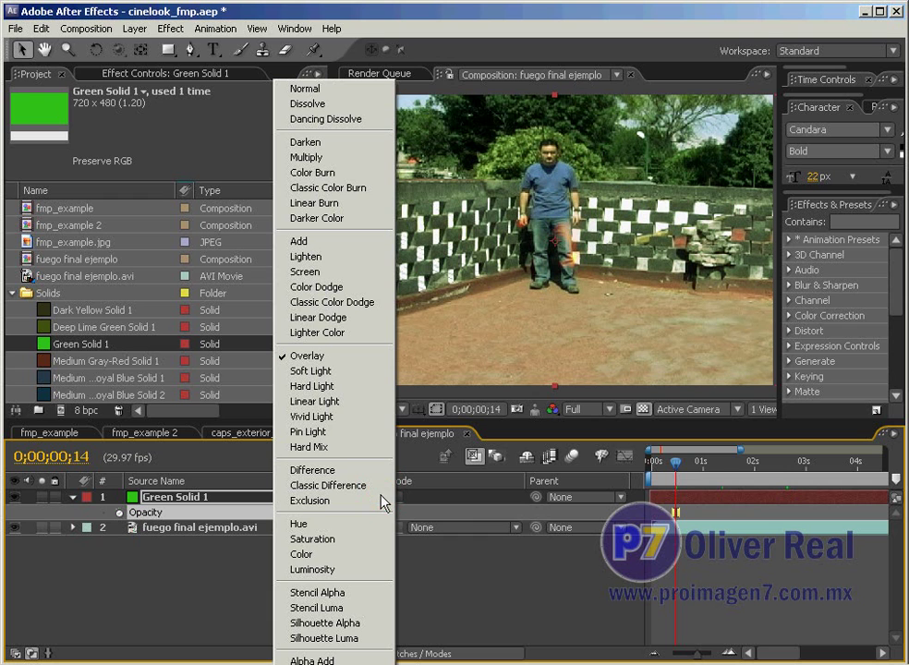
left_click(351, 554)
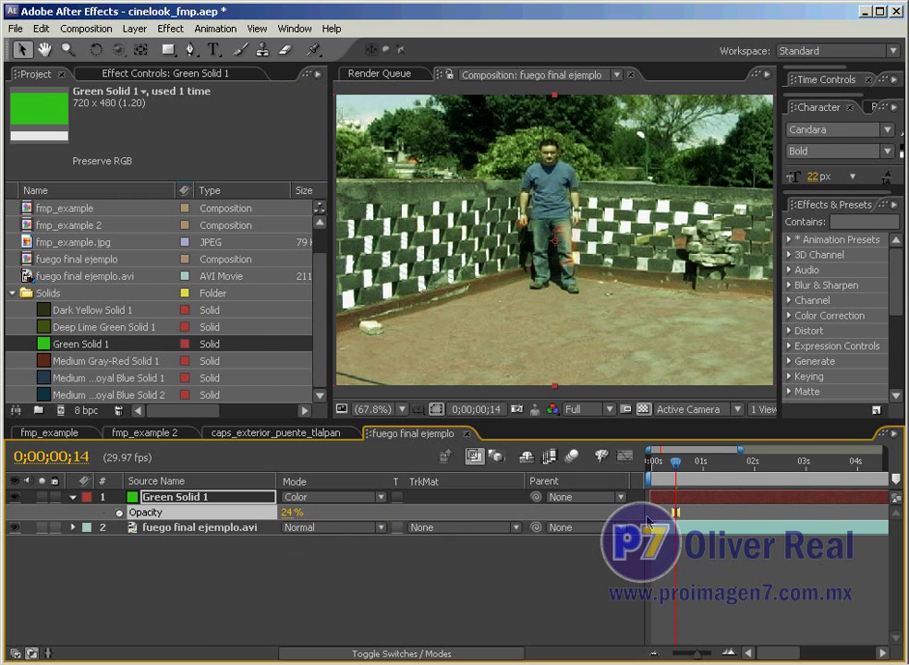
left_click_drag(675, 461, 831, 465)
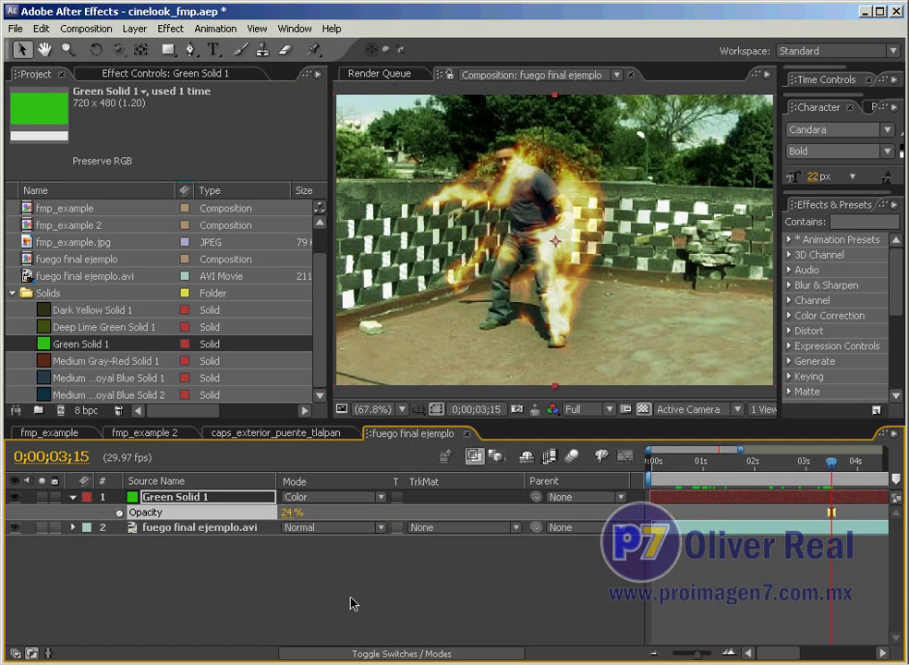
left_click(748, 460)
left_click(146, 434)
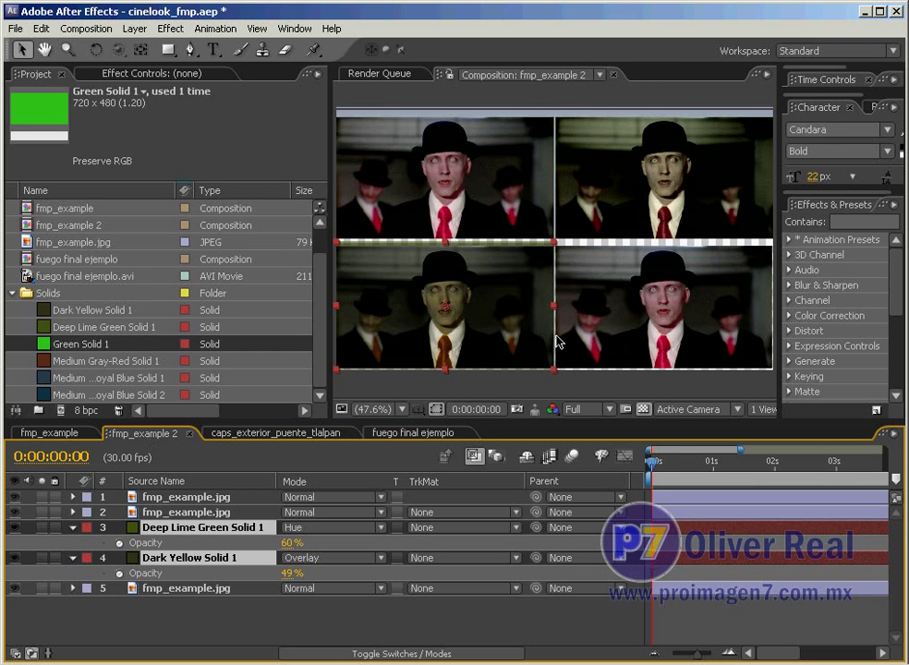
left_click(49, 432)
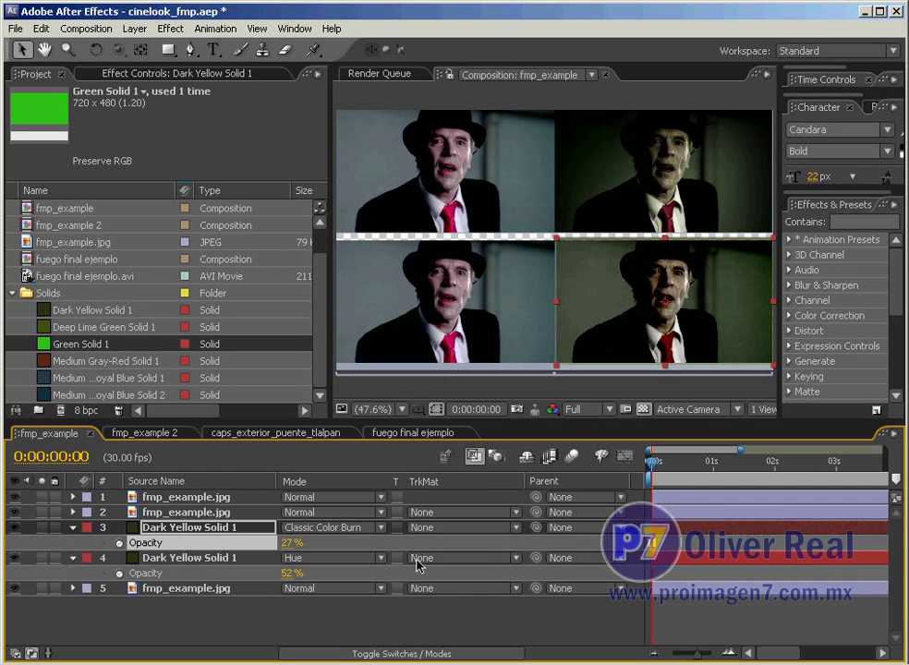
left_click(254, 433)
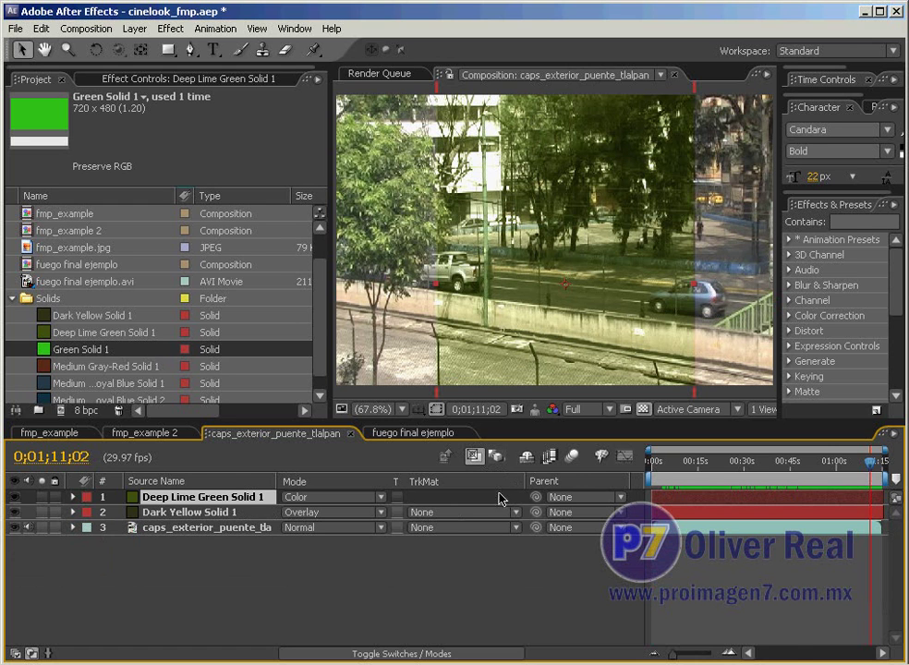
left_click(425, 432)
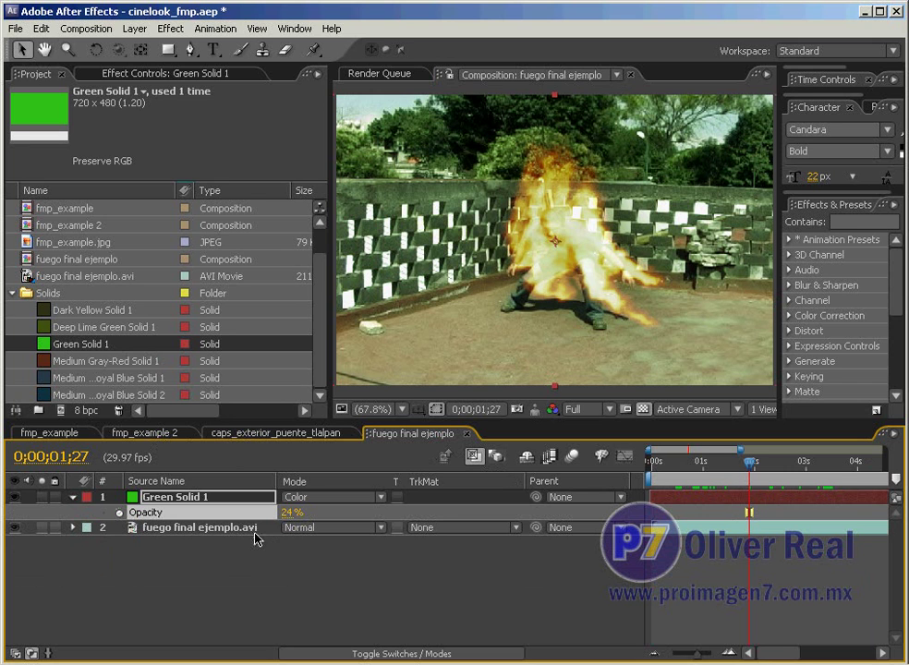
Switch Green Solid 1 to Soft Light blending and raise its opacity to 55%
left_click(382, 502)
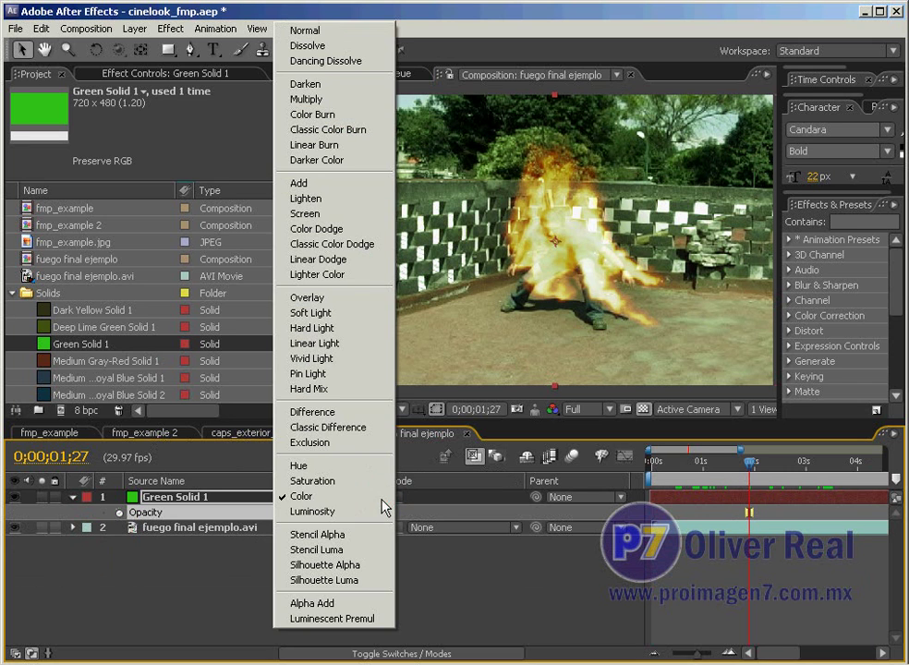
left_click(328, 313)
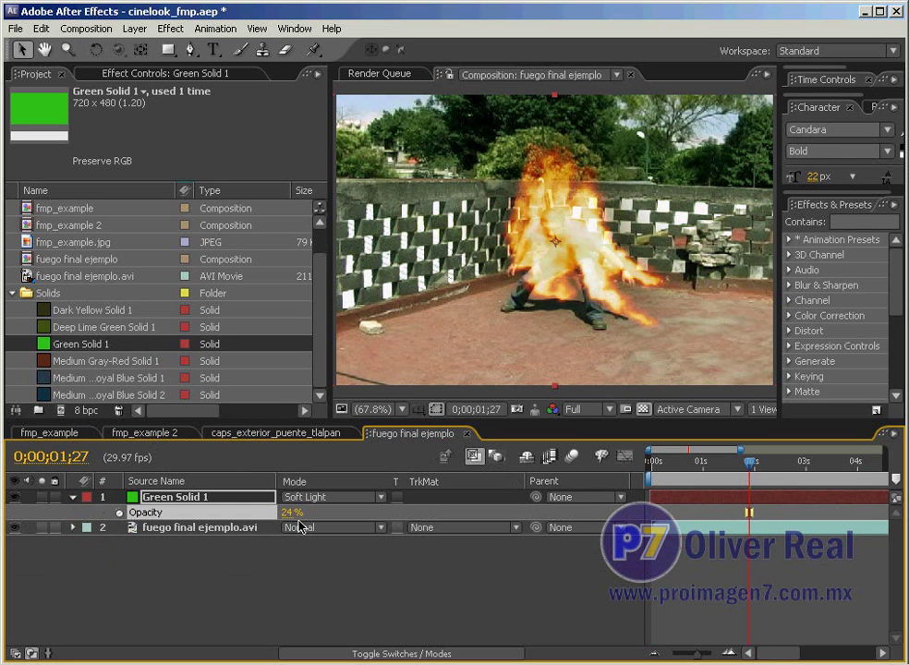
mouse_move(292, 513)
left_mouse_down()
mouse_move(360, 514)
mouse_move(326, 513)
left_mouse_up()
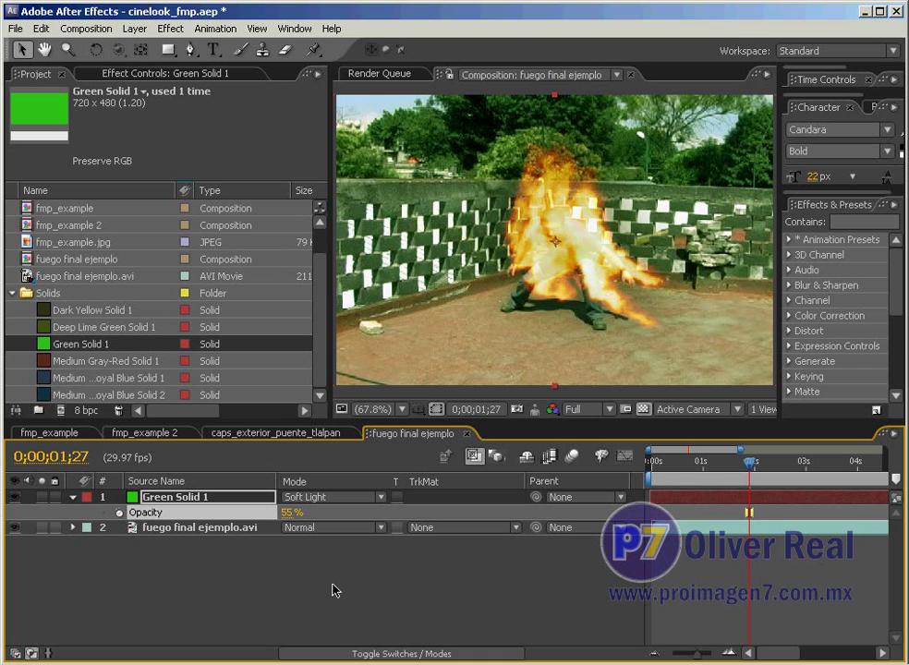